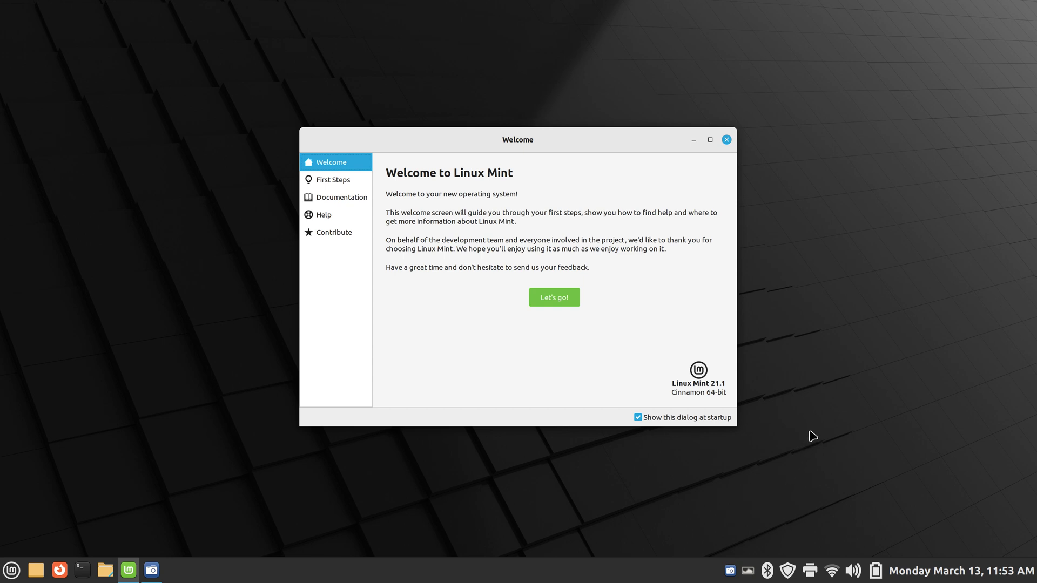
Close the Linux Mint Welcome window, leaving the empty Cinnamon desktop
click(727, 140)
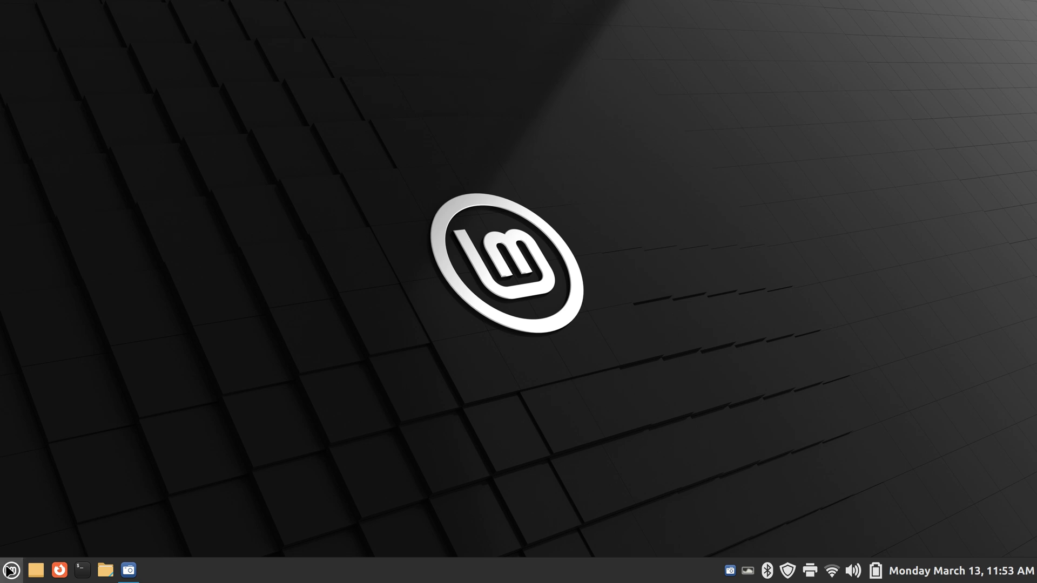
Search Software Manager for 'variety', confirm Variety 0.8.5-2 is installed, then close the store
click(10, 571)
click(28, 282)
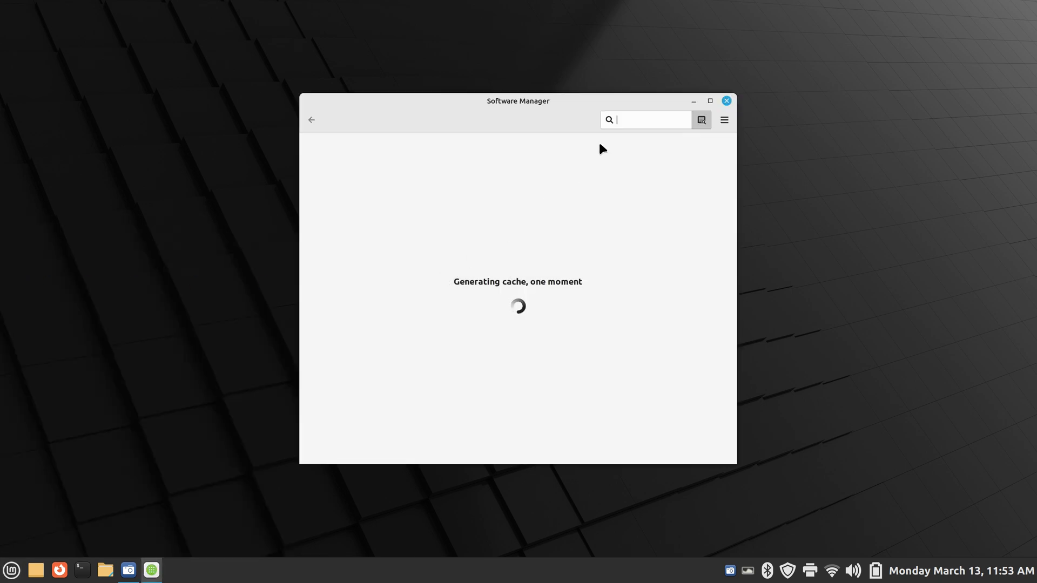
text(variety)
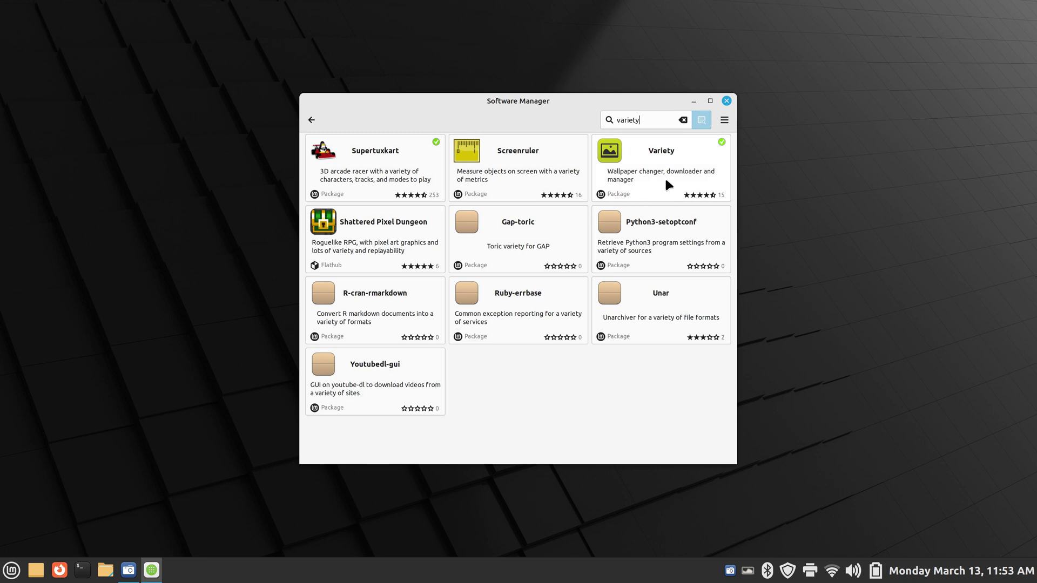
click(671, 171)
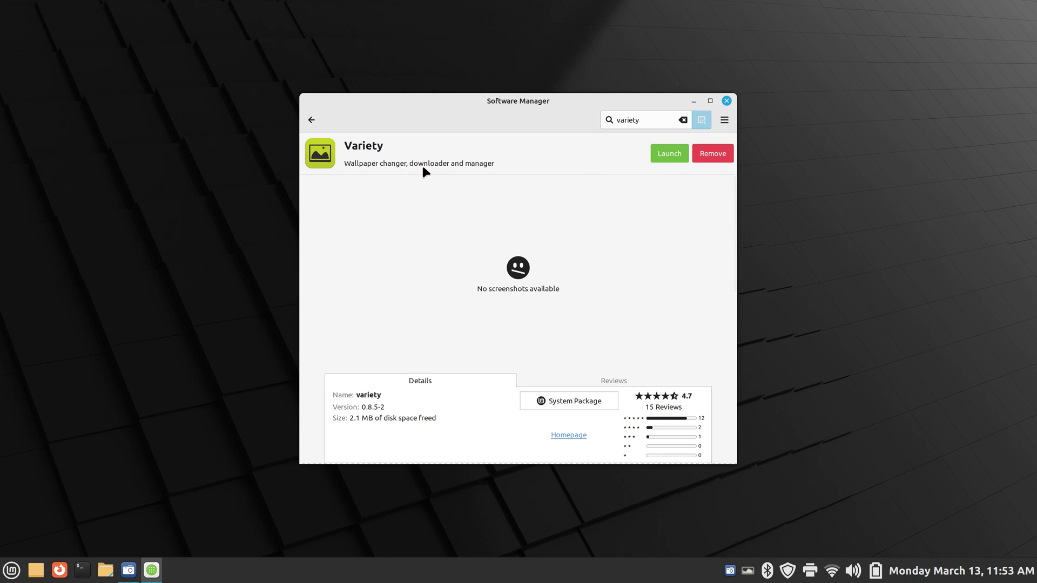
click(727, 101)
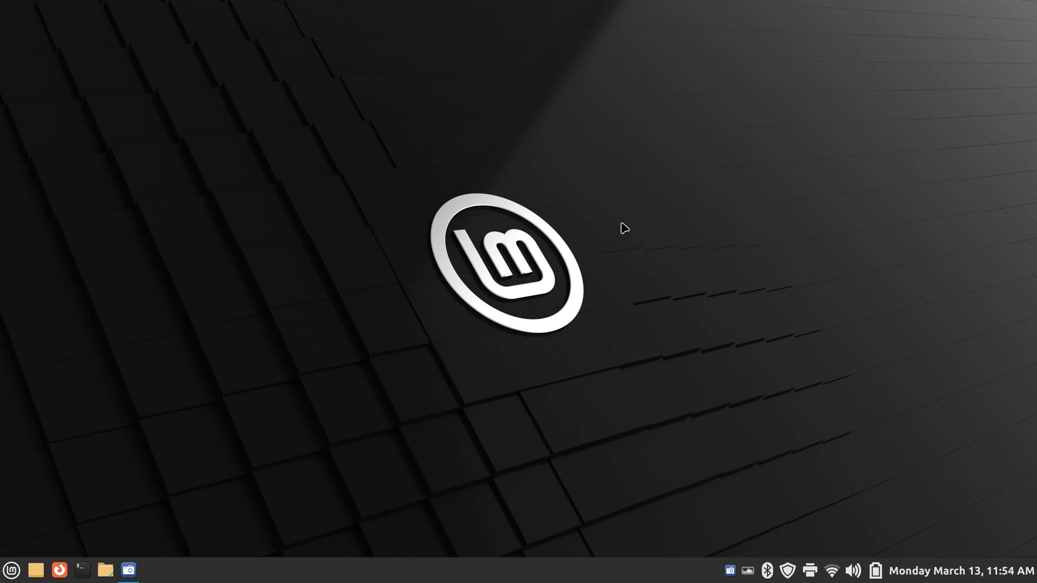
right_click(614, 177)
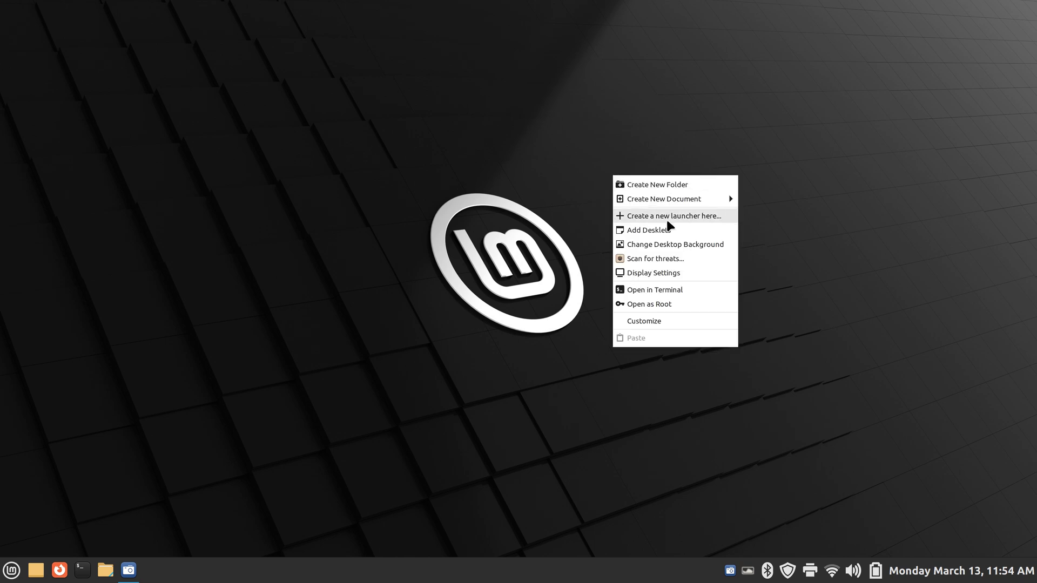
click(693, 246)
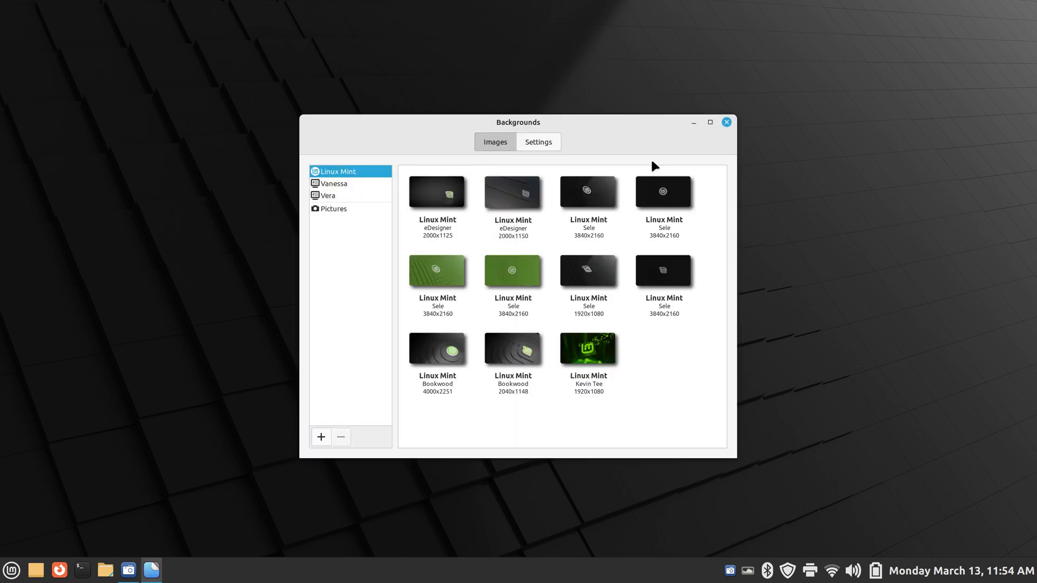
click(727, 122)
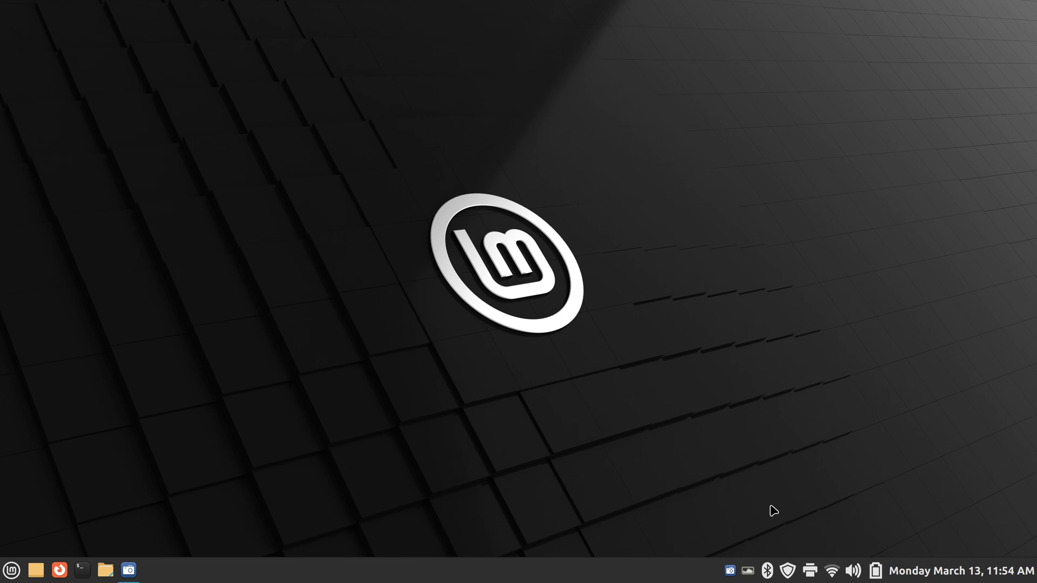
click(748, 572)
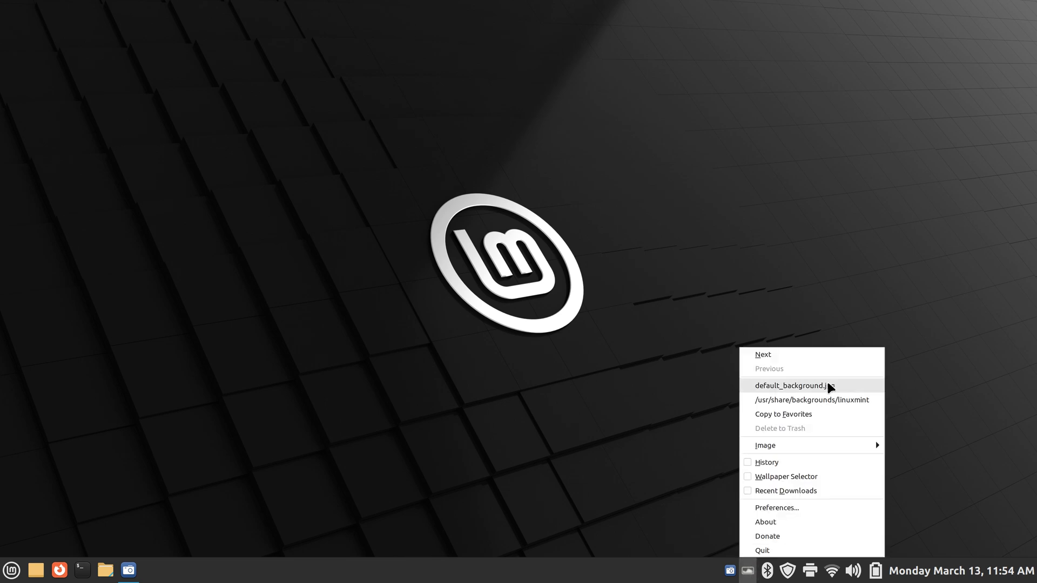
click(798, 522)
drag(204, 43, 545, 155)
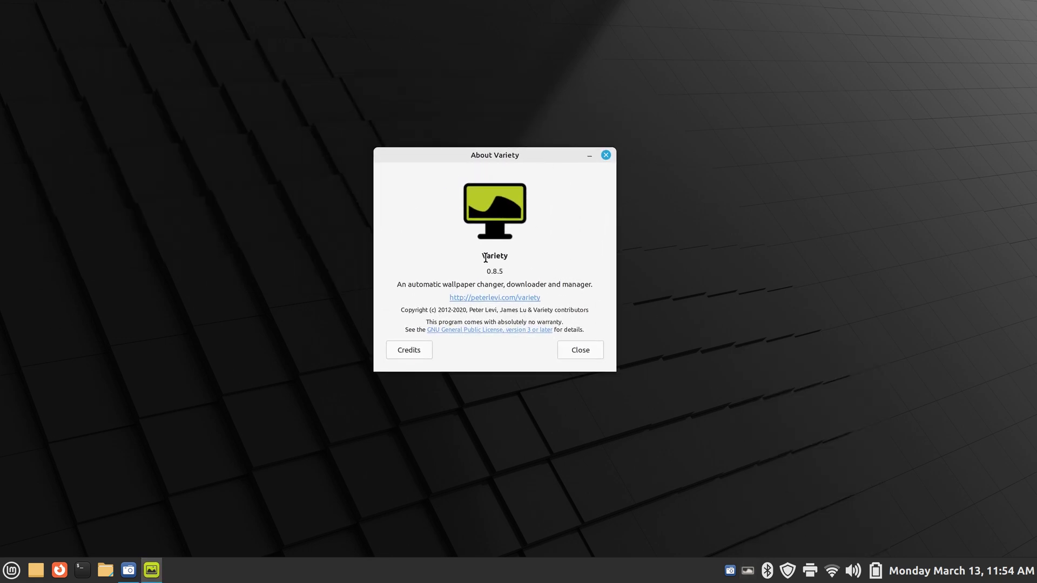
drag(480, 258, 511, 258)
click(580, 350)
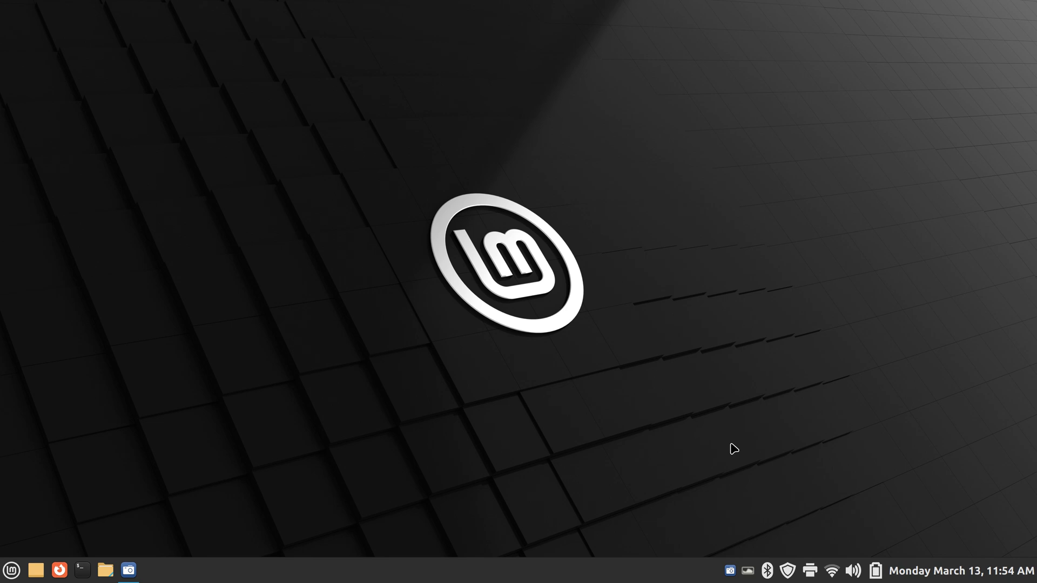
Open Variety's Preferences from the tray icon and move the window down-right
click(749, 571)
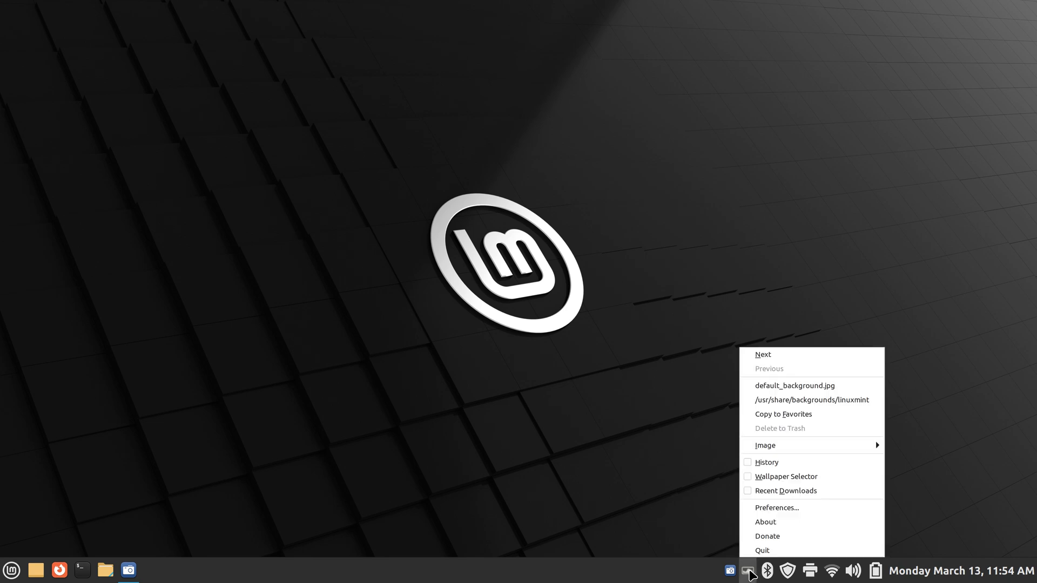
click(795, 508)
drag(427, 124, 505, 154)
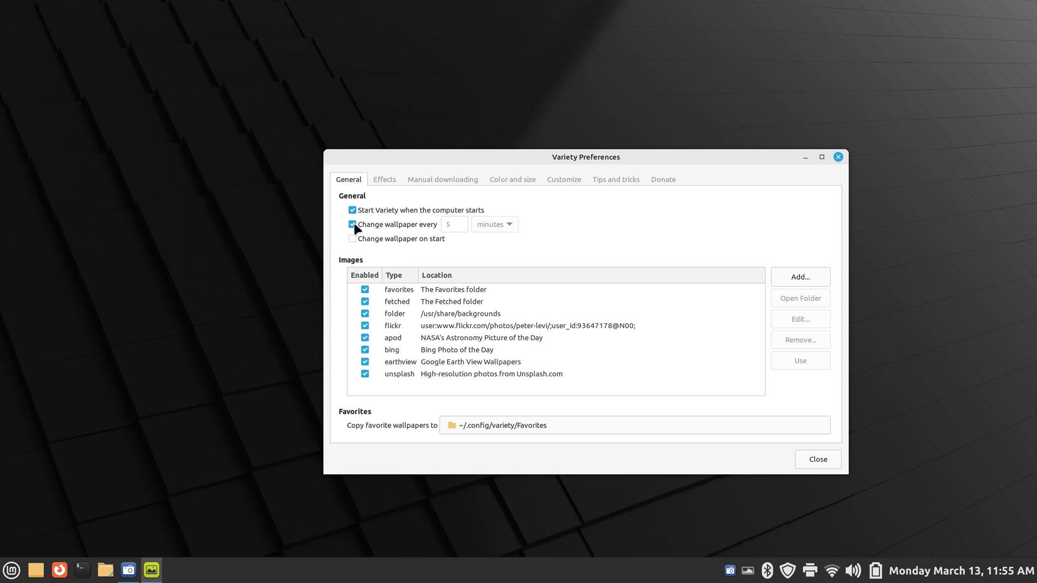
Keep the change interval in minutes and toggle the favorites source off and back on
click(483, 226)
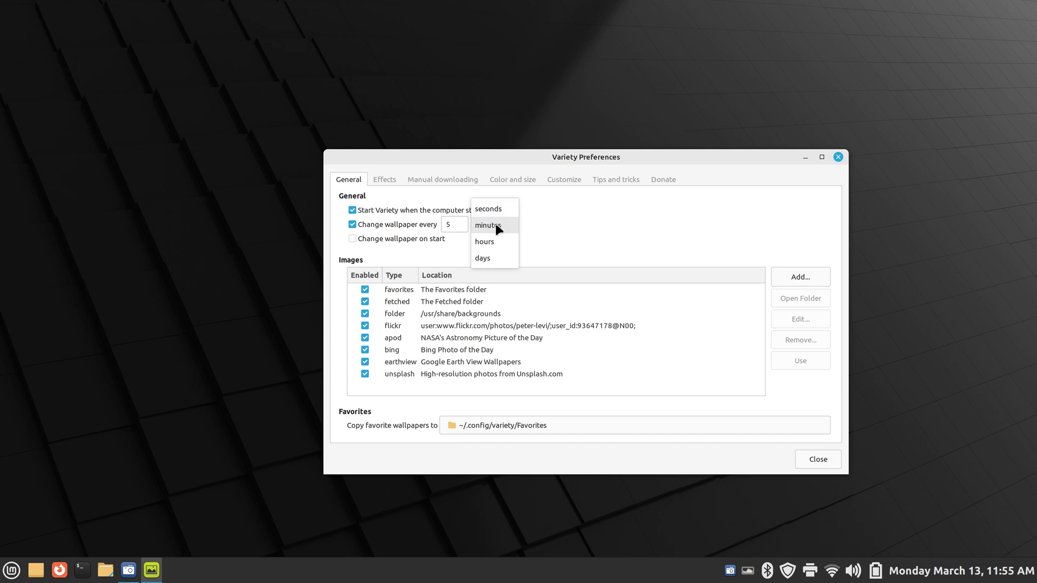
click(581, 218)
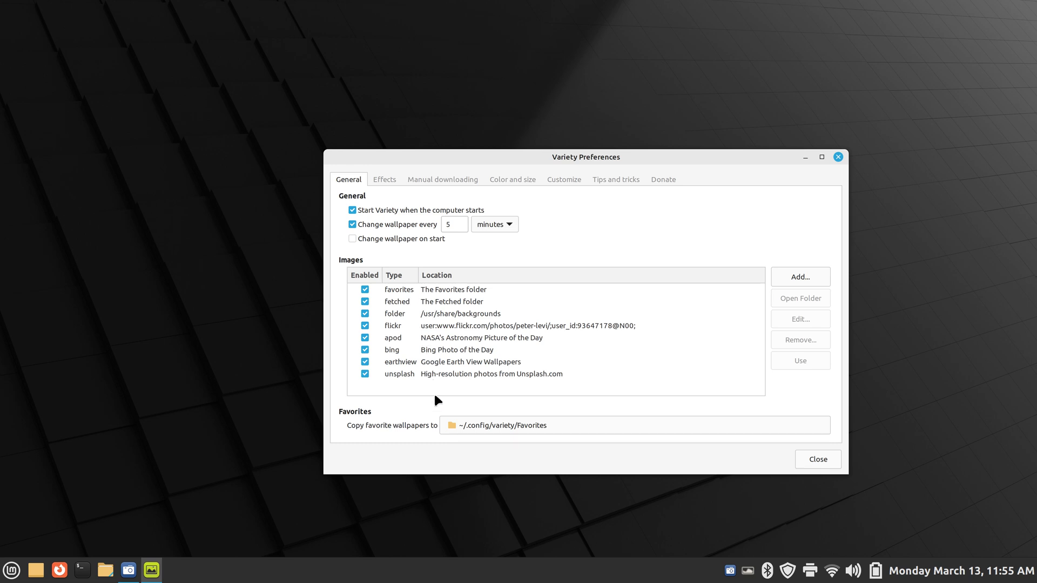
click(364, 290)
click(366, 291)
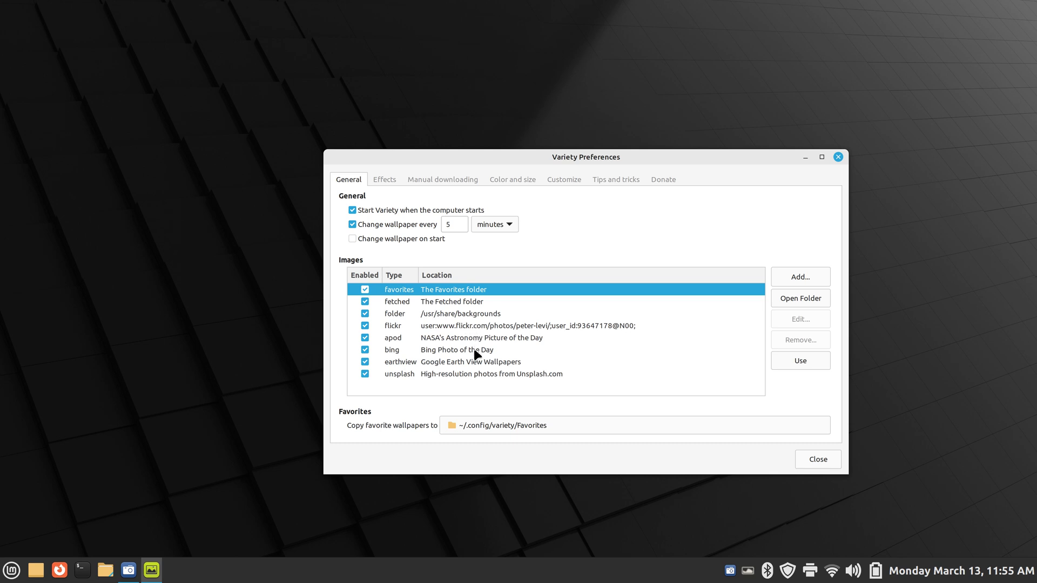
Set the snowy Icelandic horses photo from Bing Photo of the Day as wallpaper and close Preferences
click(474, 350)
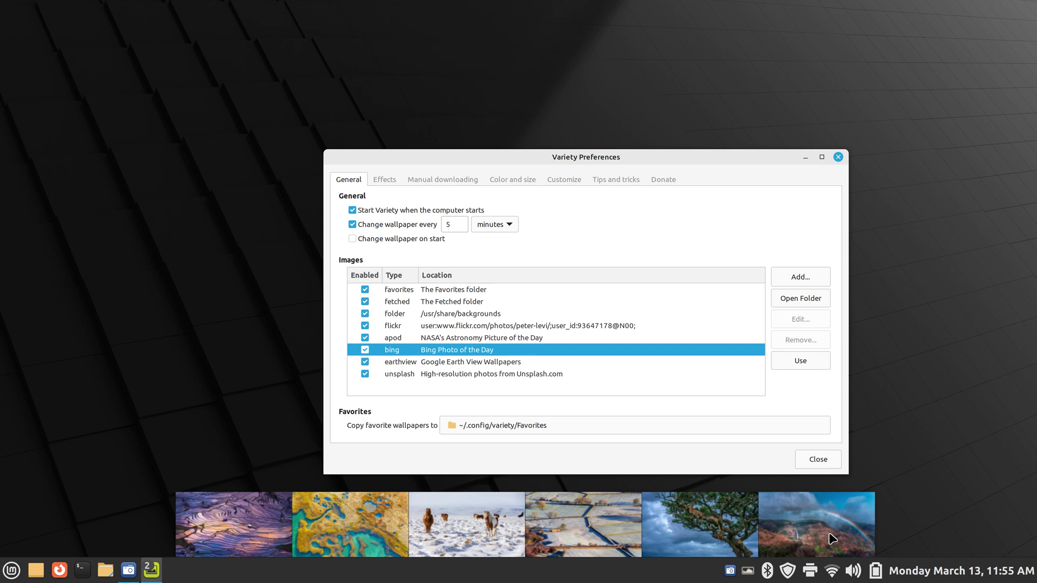
click(468, 523)
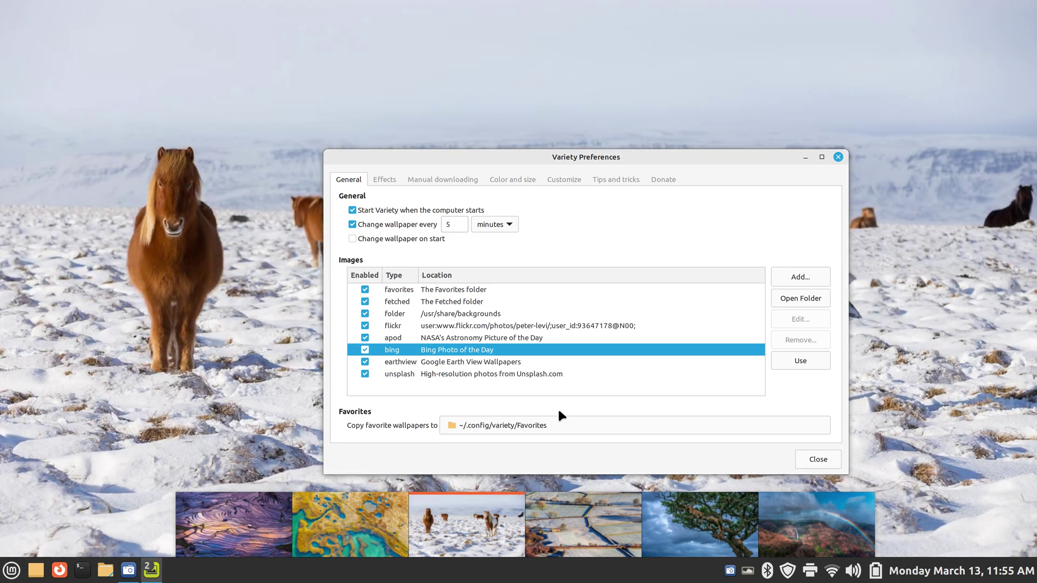
click(838, 157)
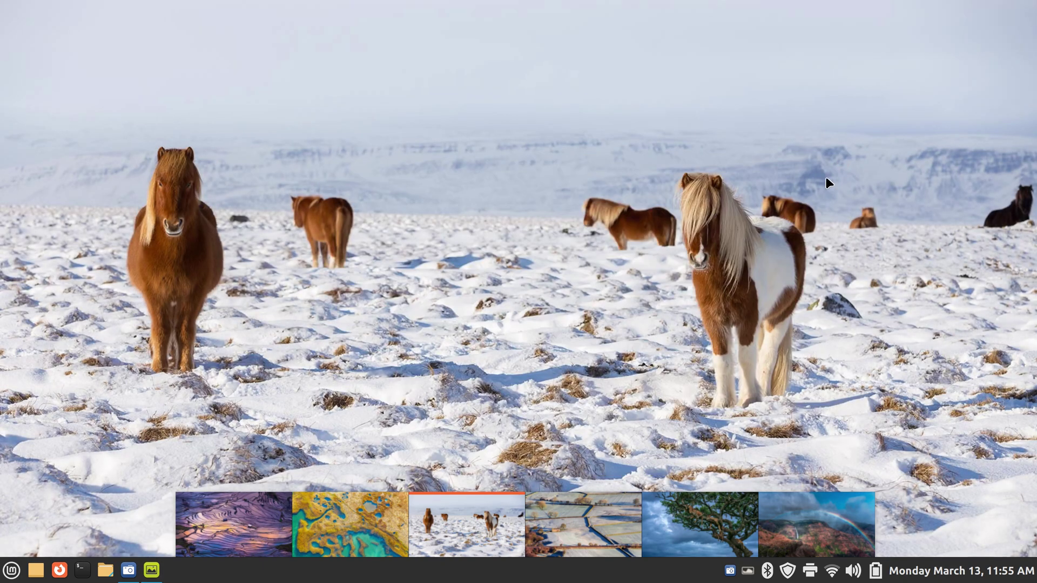
Close the wallpaper selector strip and view the current wallpaper's page at Bing
right_click(154, 576)
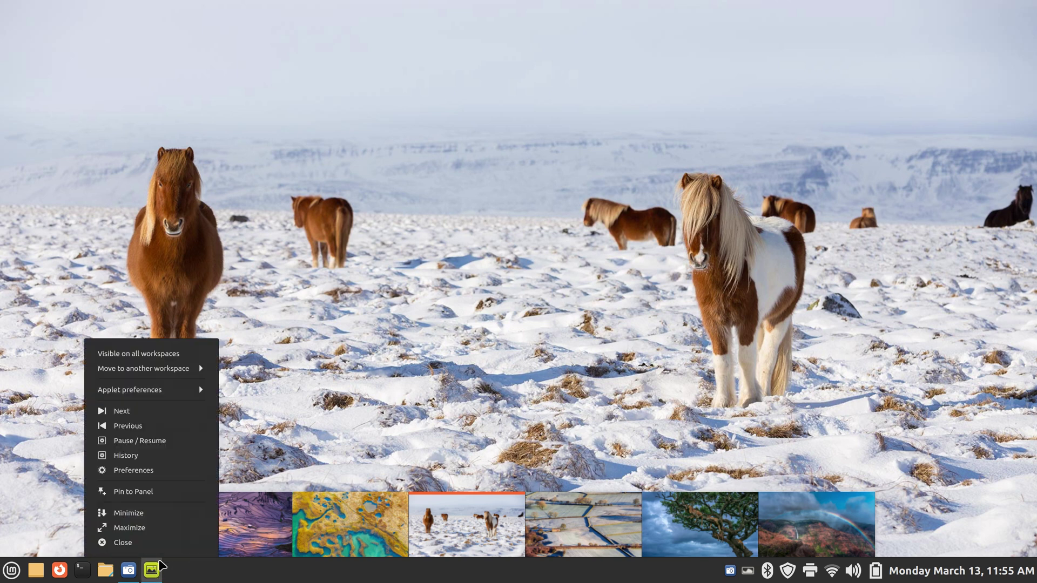
click(143, 549)
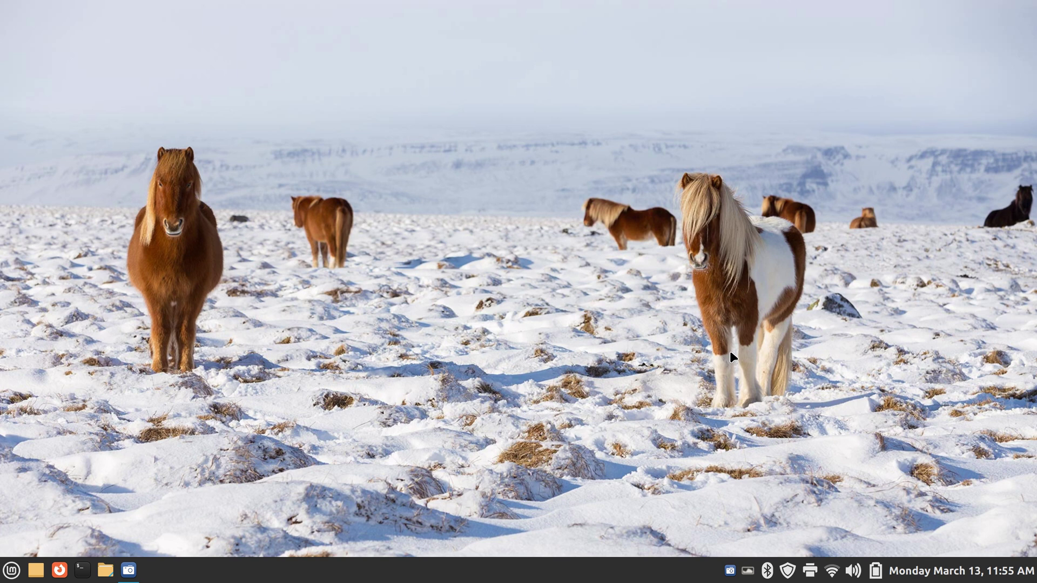
click(748, 571)
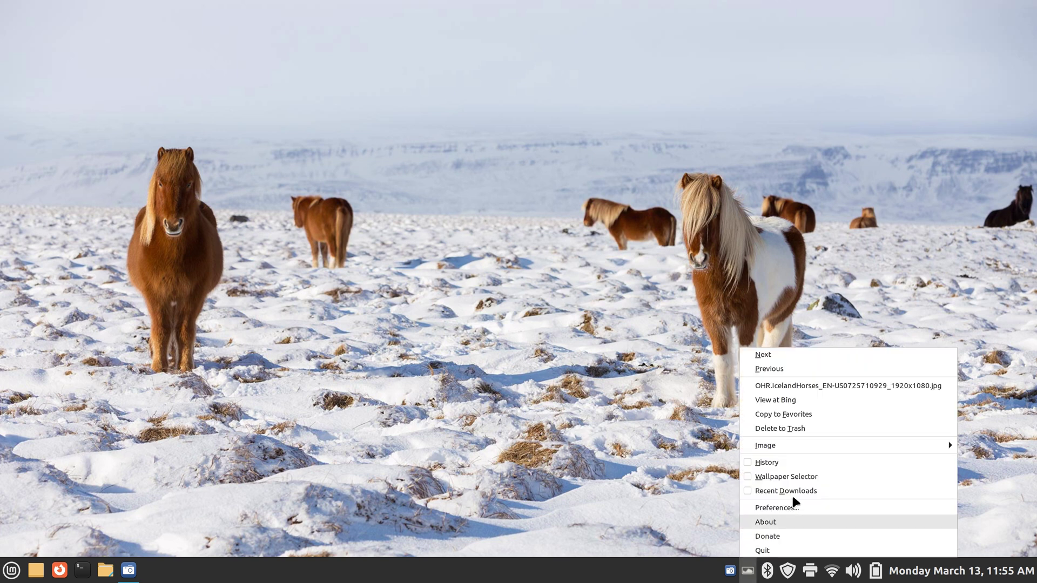
click(814, 400)
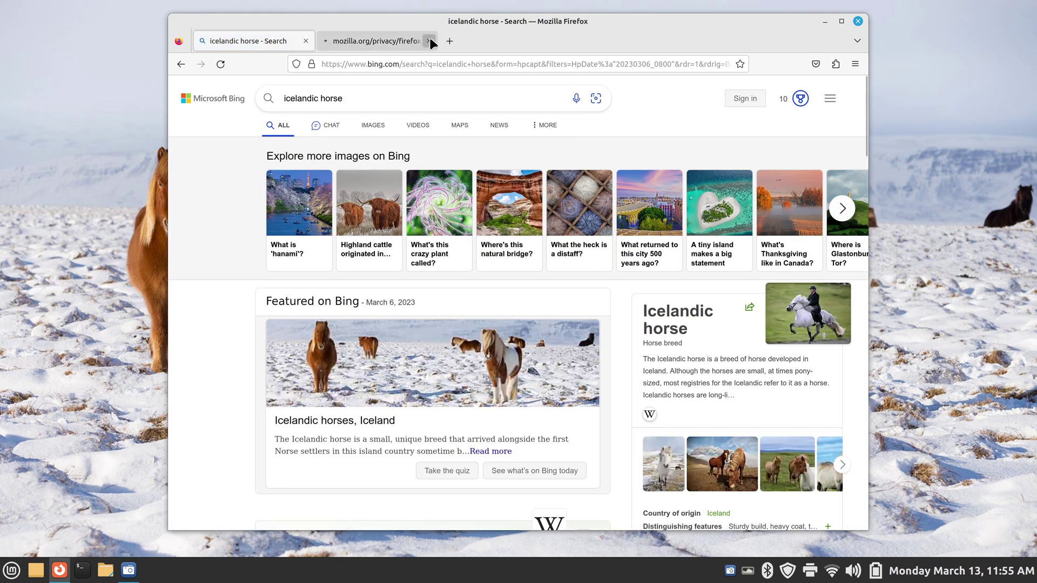
Close the mozilla.org privacy tab, scroll through the Icelandic horse results, and close Firefox
click(429, 41)
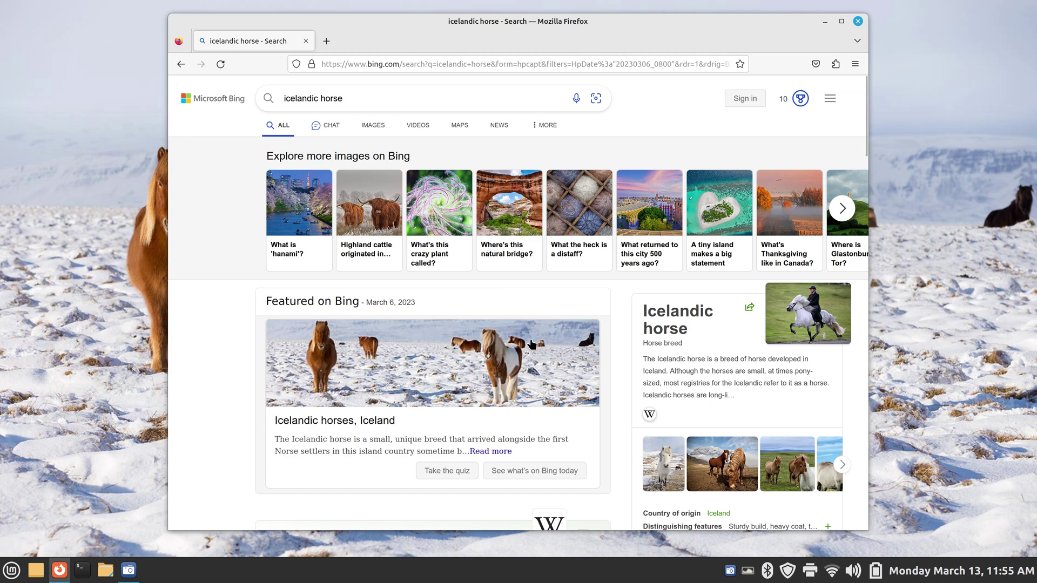
scroll(615, 355, down, 5)
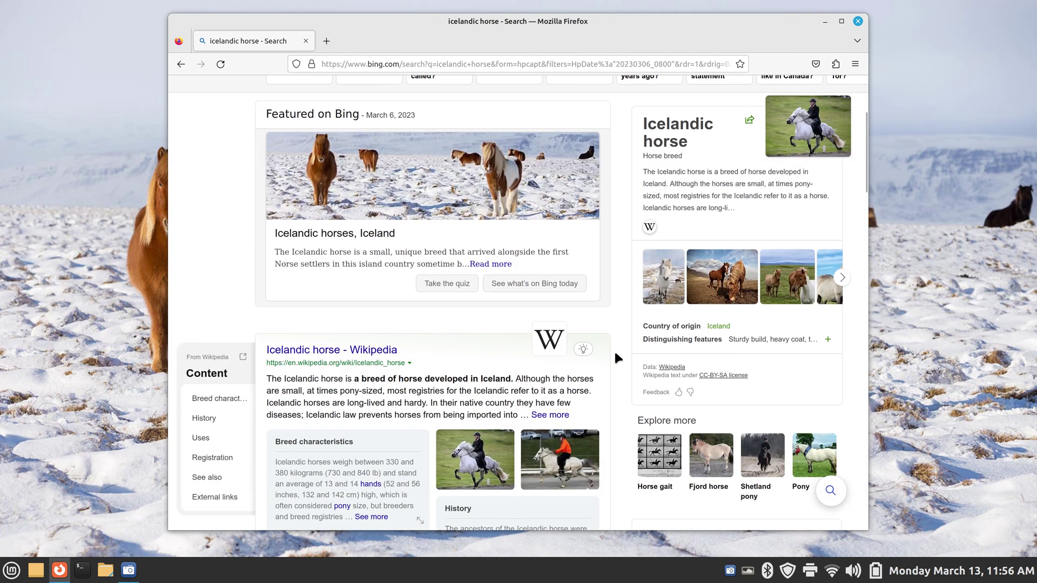
scroll(617, 356, down, 2)
scroll(618, 358, down, 1)
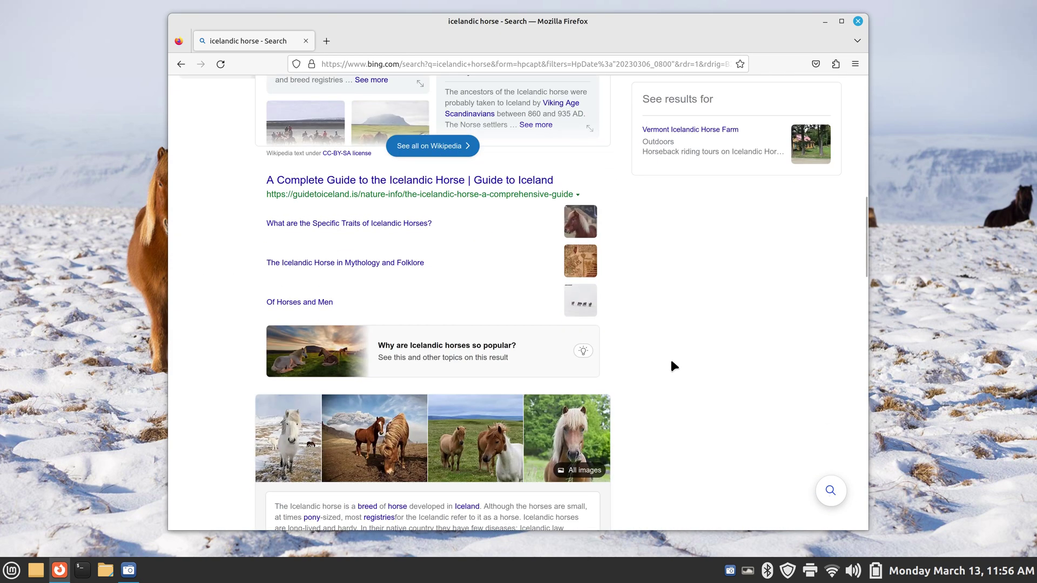
scroll(672, 363, down, 4)
scroll(672, 363, up, 15)
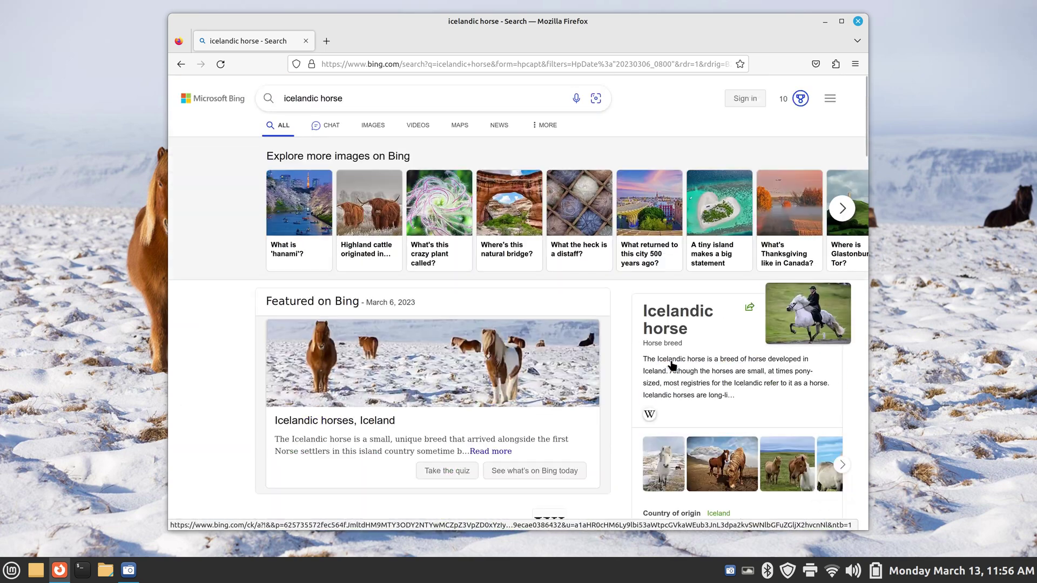
click(858, 21)
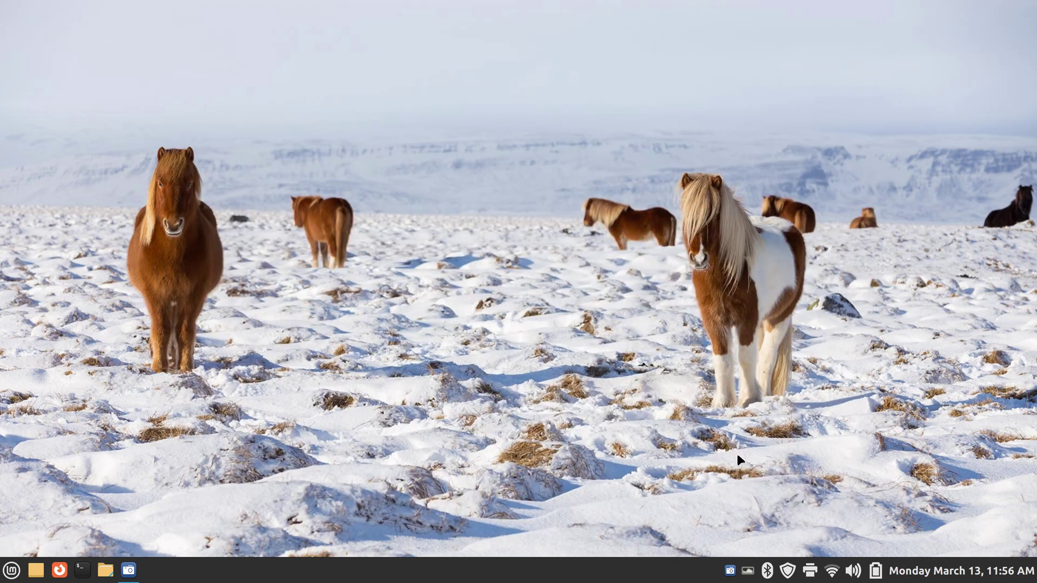
Make the Bing rainbow-over-canyon photo the wallpaper from Variety's Preferences
click(749, 575)
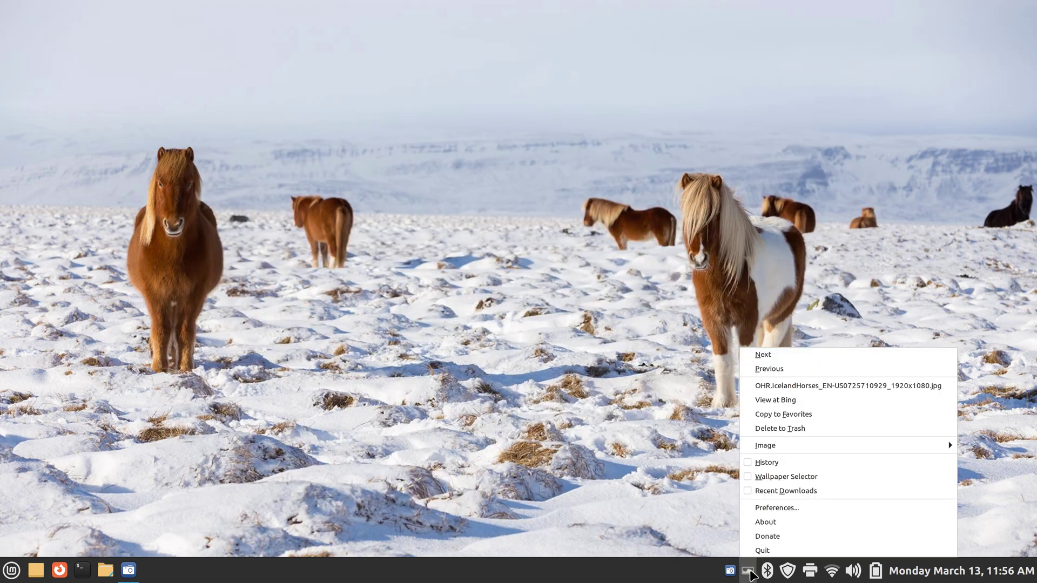
click(816, 510)
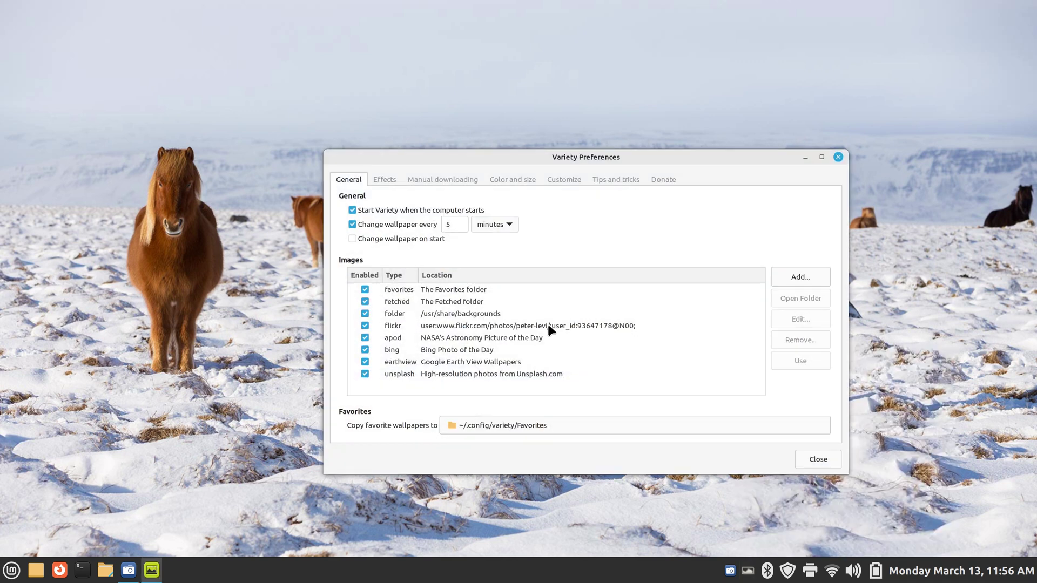
click(470, 351)
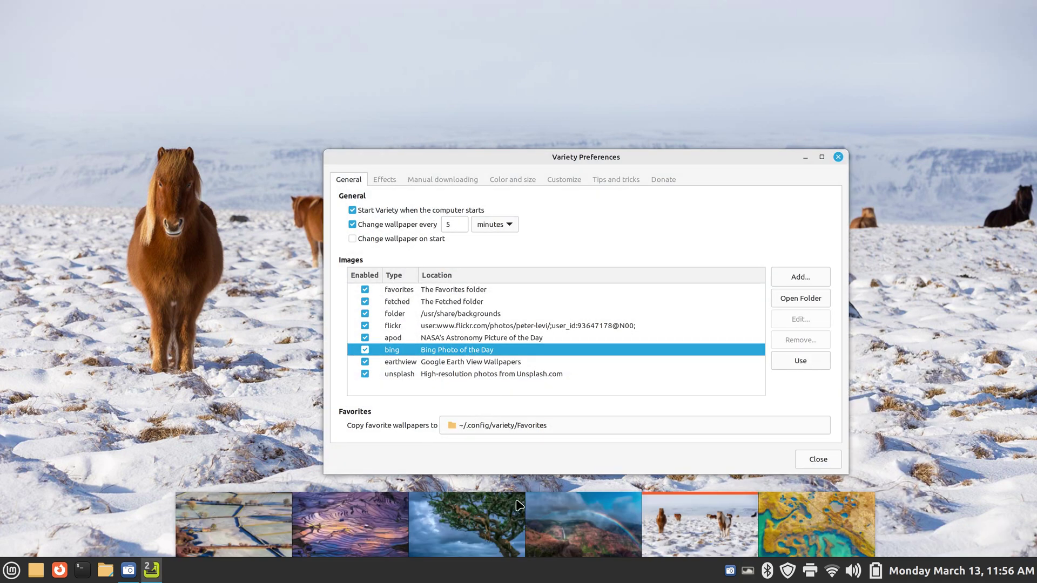
click(576, 522)
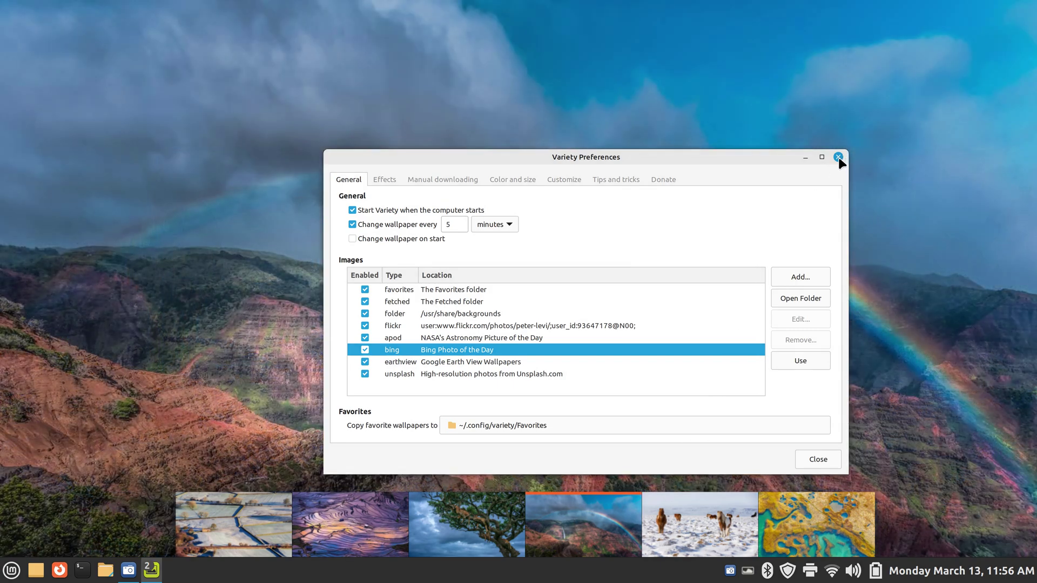
Close Variety's Preferences and thumbnail strip, then open the Home folder in Files
click(839, 157)
right_click(154, 576)
click(152, 547)
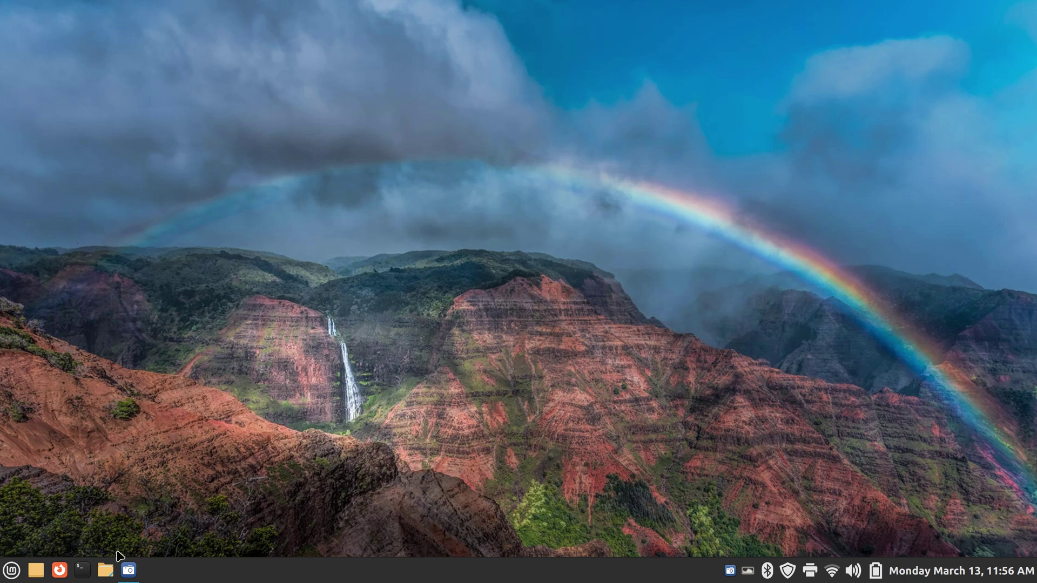
click(105, 571)
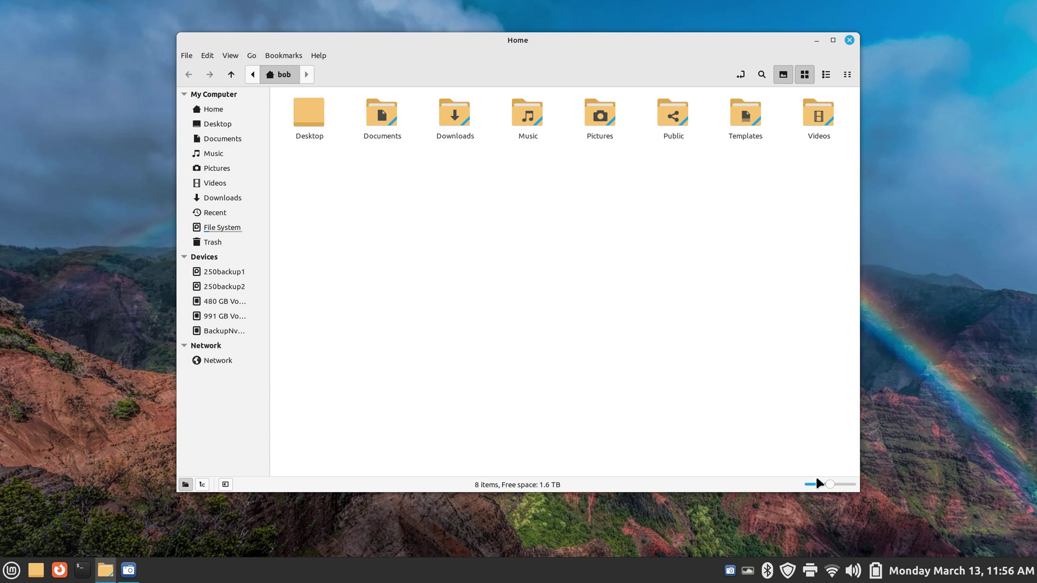
click(748, 570)
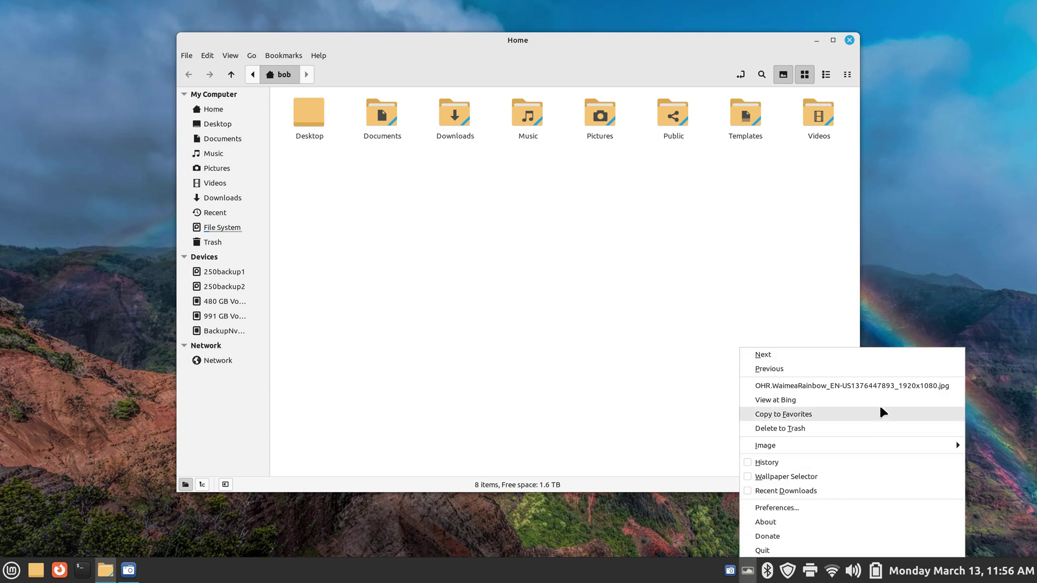
click(845, 401)
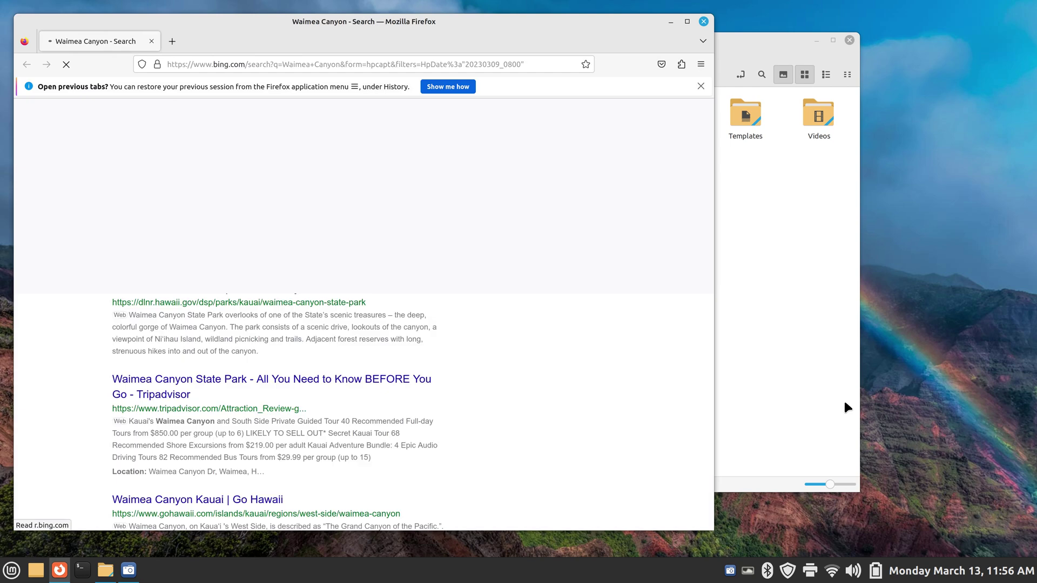
scroll(634, 248, down, 3)
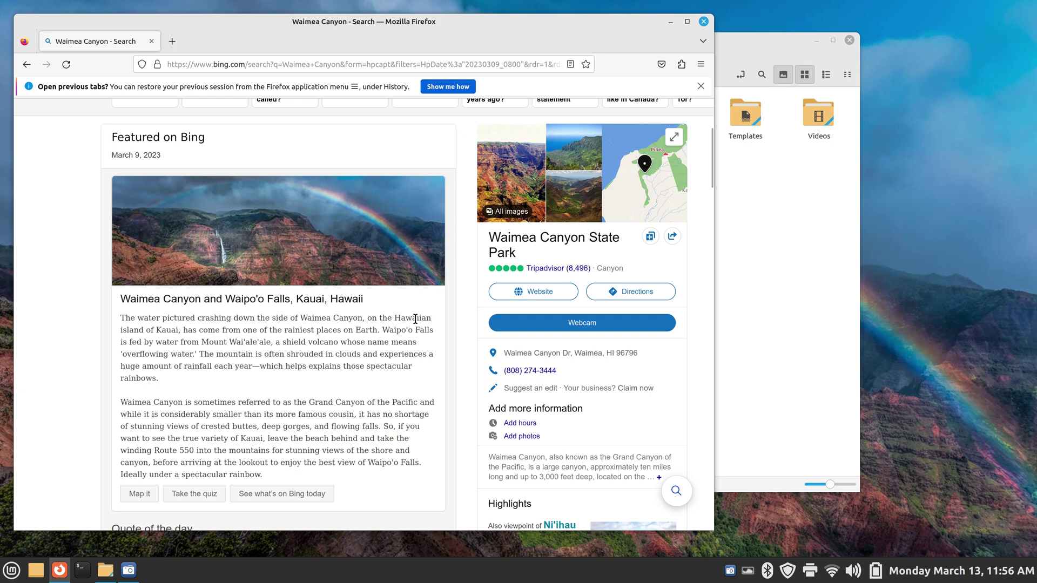
click(703, 21)
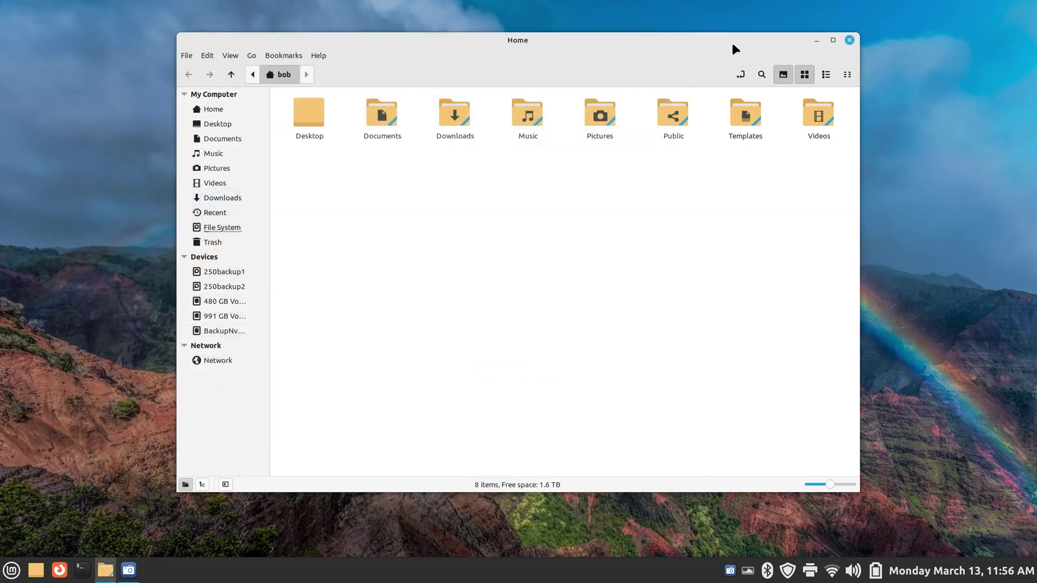
click(850, 40)
Pause Variety on the current rainbow canyon wallpaper via Image > Pause on current
click(750, 571)
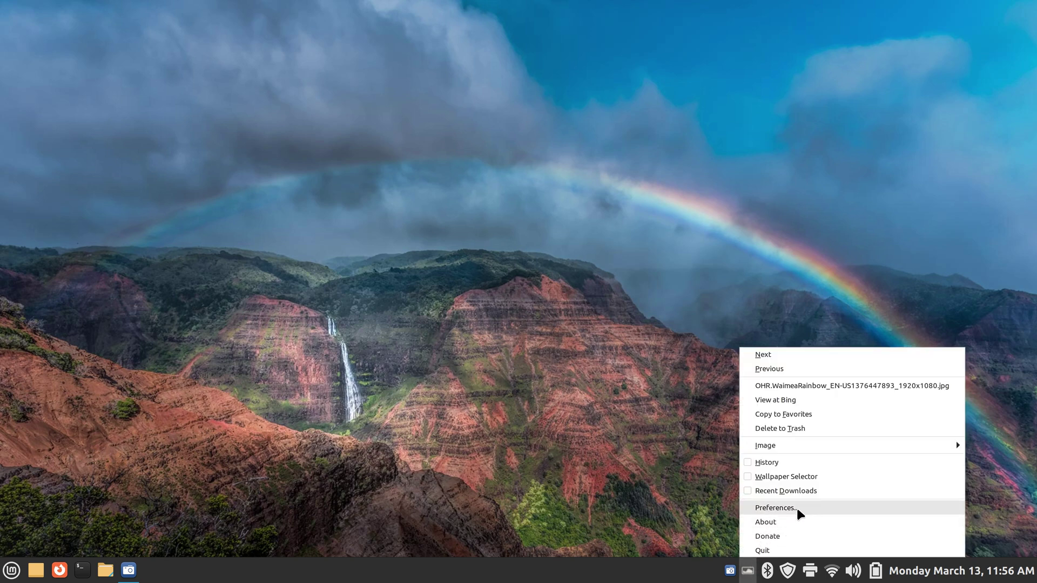
mouse_move(835, 451)
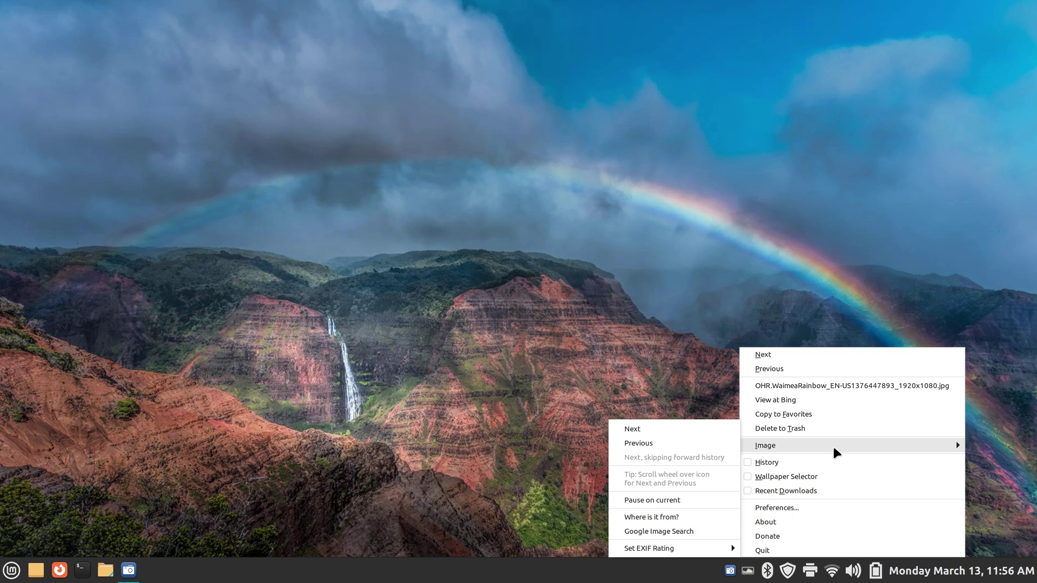
click(679, 501)
Briefly reopen and close Variety's Preferences, then bring up the desktop's context menu
click(747, 571)
click(781, 507)
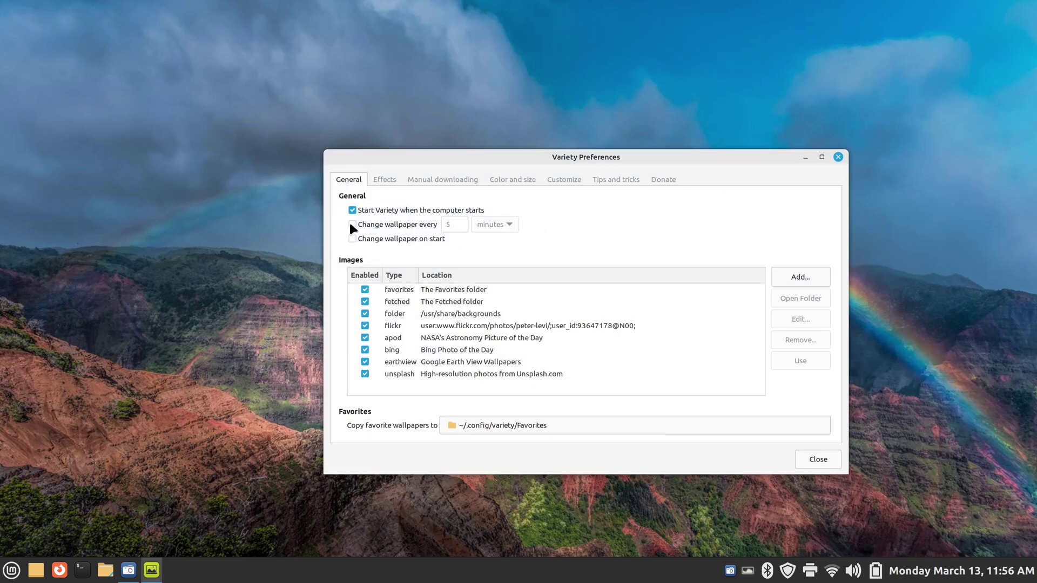
click(838, 157)
right_click(546, 109)
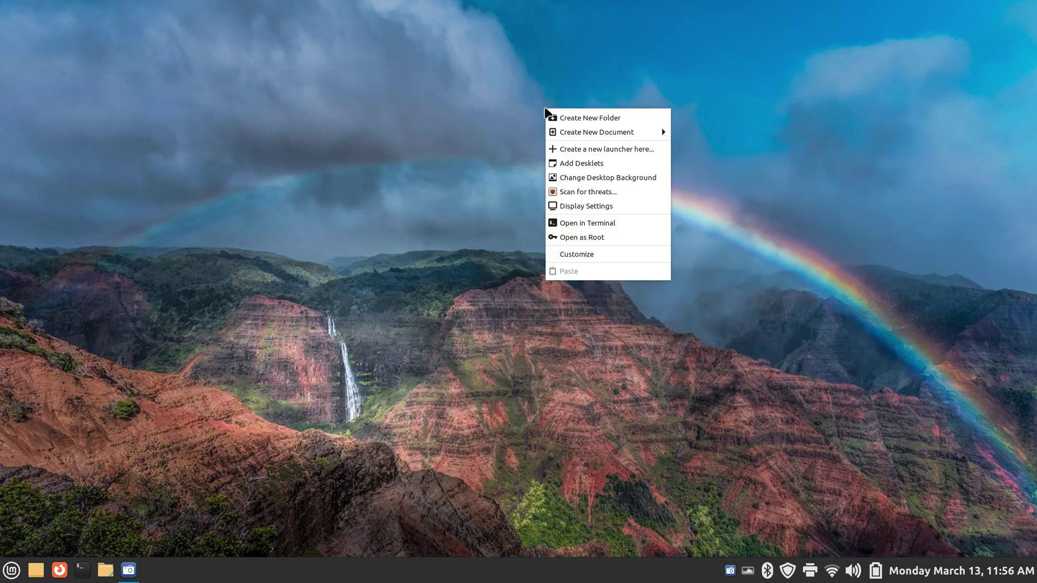
Set the dark tiled Linux Mint logo as background in Cinnamon Backgrounds, then reopen Variety's Preferences
click(631, 176)
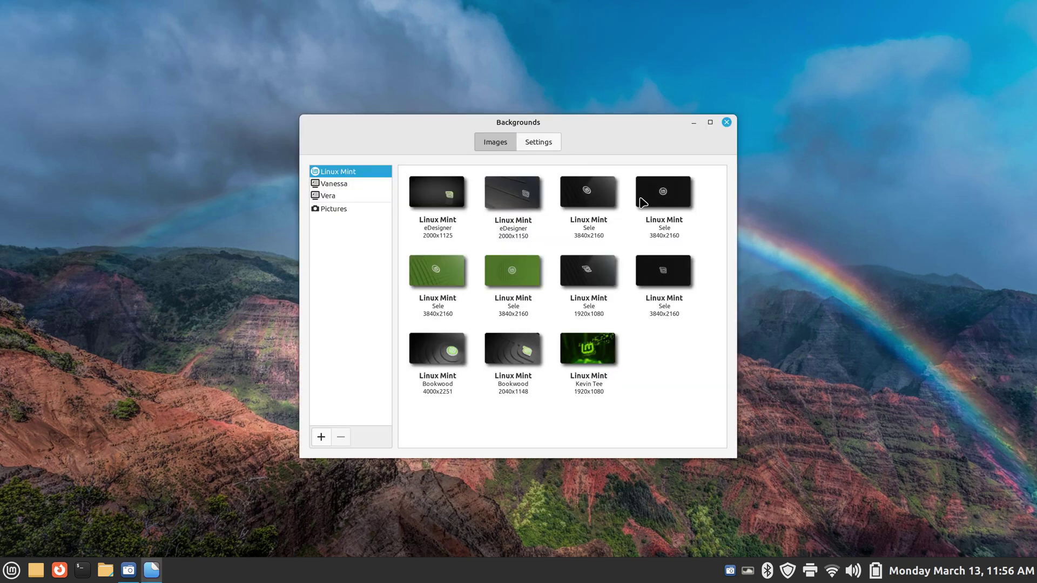
click(675, 192)
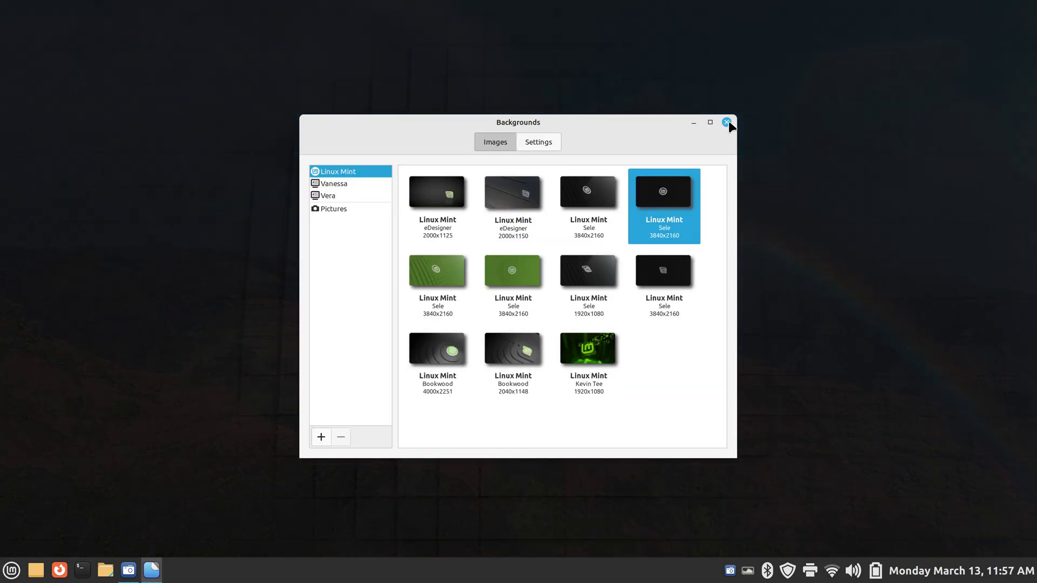
click(727, 122)
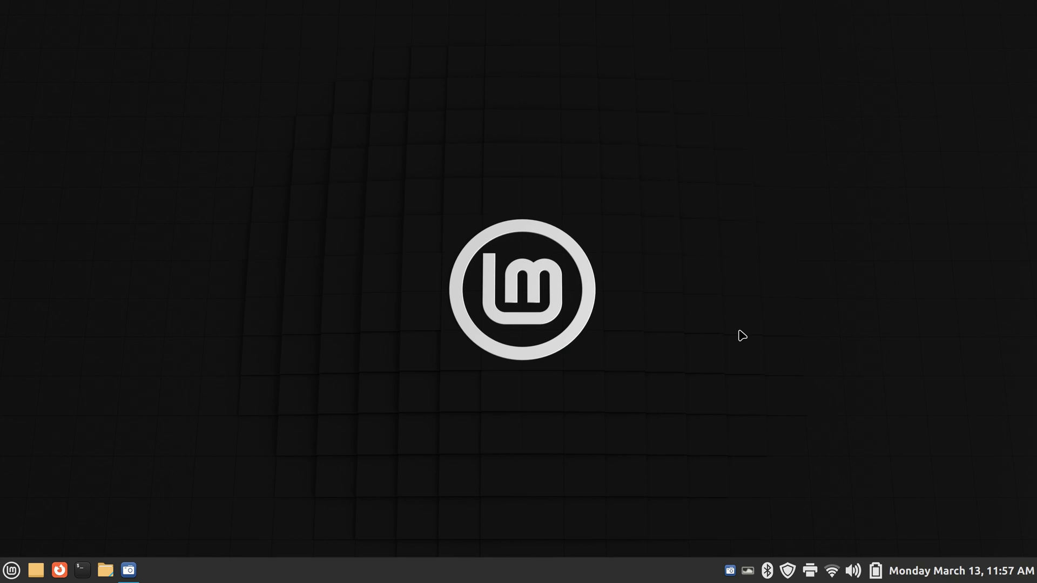
click(751, 576)
click(794, 509)
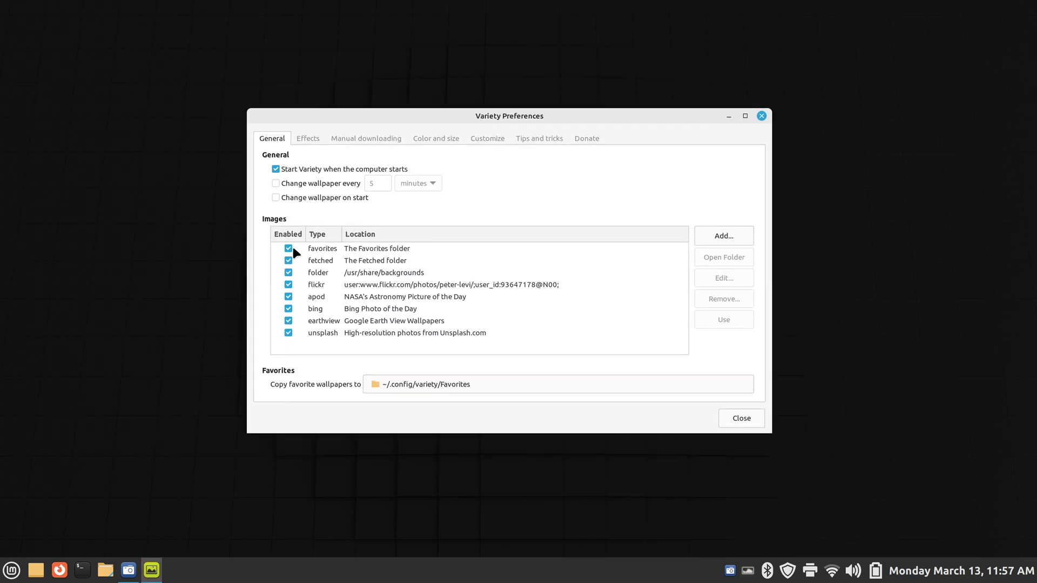
Select the favorites and fetched sources, view the Add... source types, and close Preferences
click(291, 251)
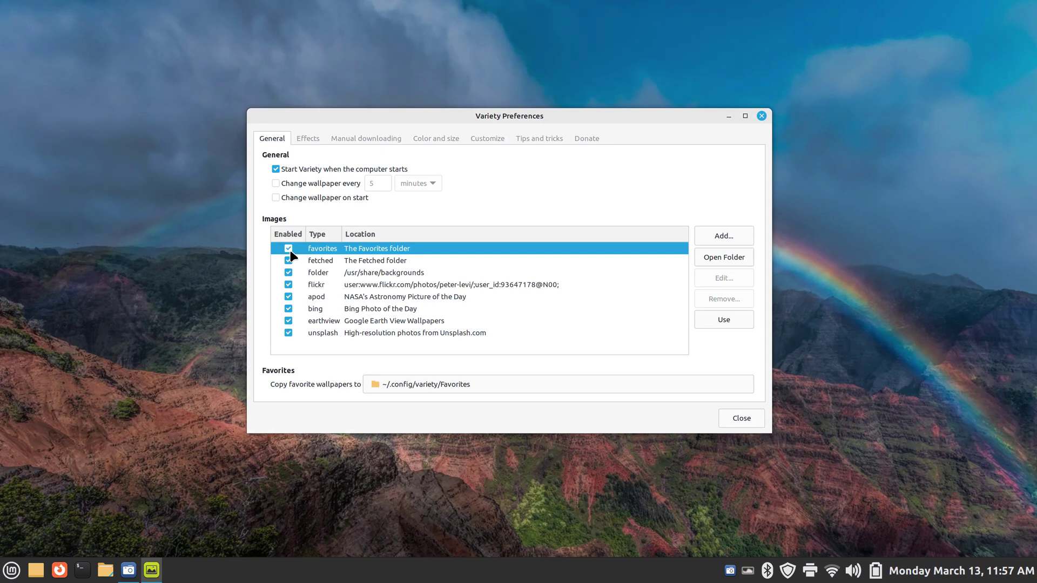
click(289, 261)
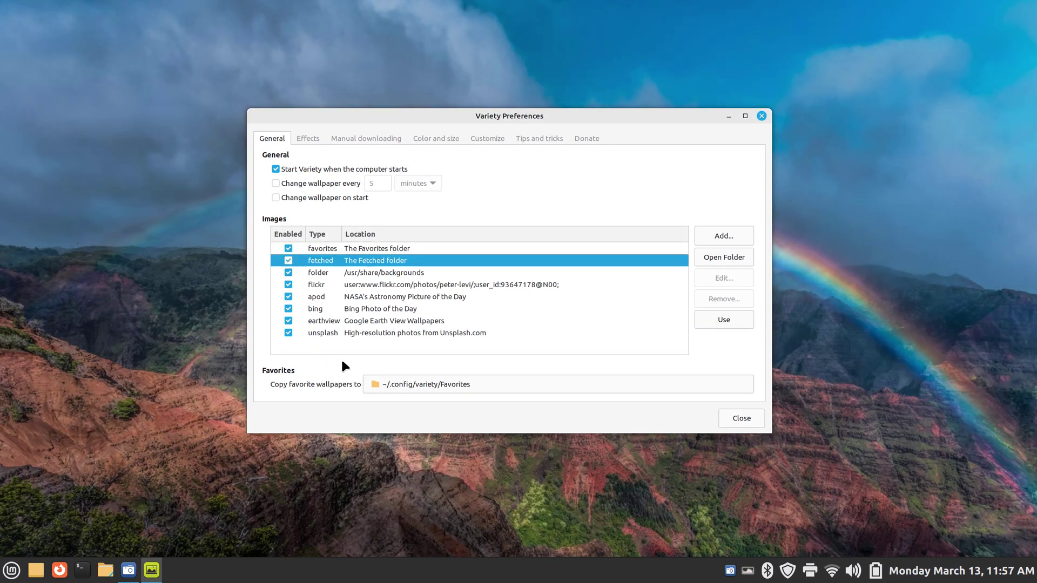
click(733, 239)
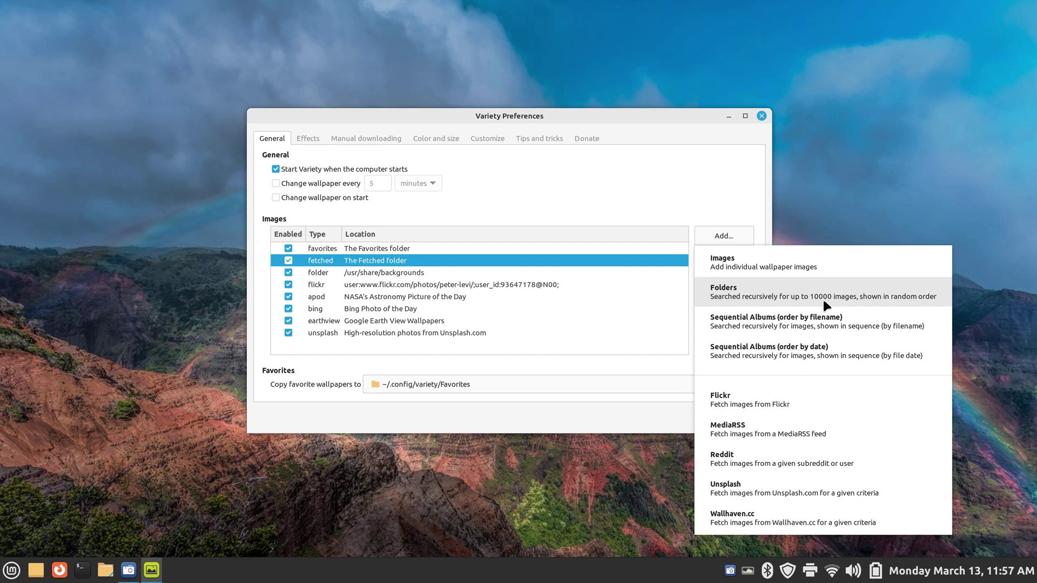
click(762, 115)
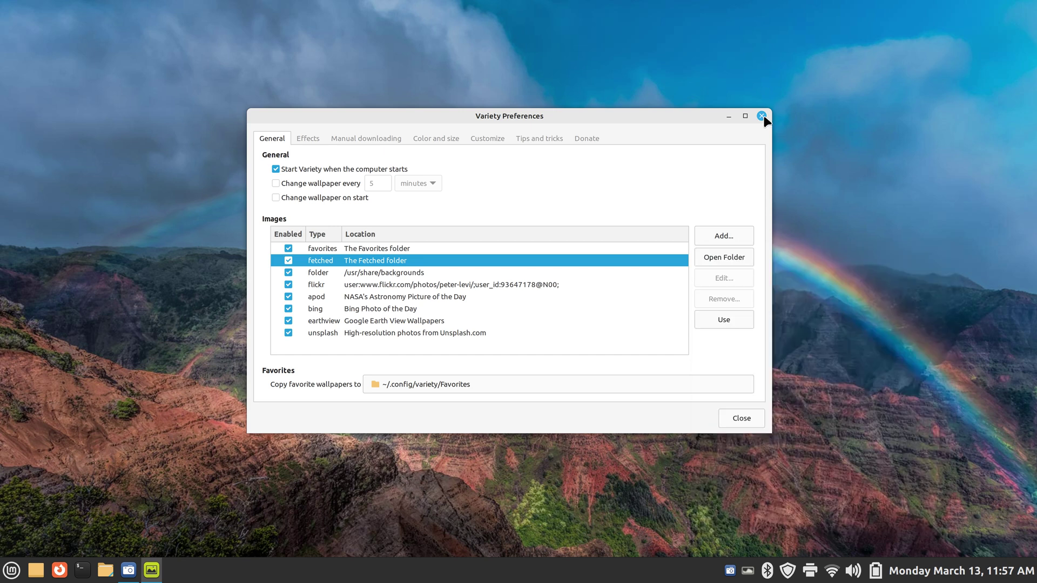
click(762, 116)
Open Files and view, then close, the Help > About Nemo dialog
click(105, 571)
click(319, 56)
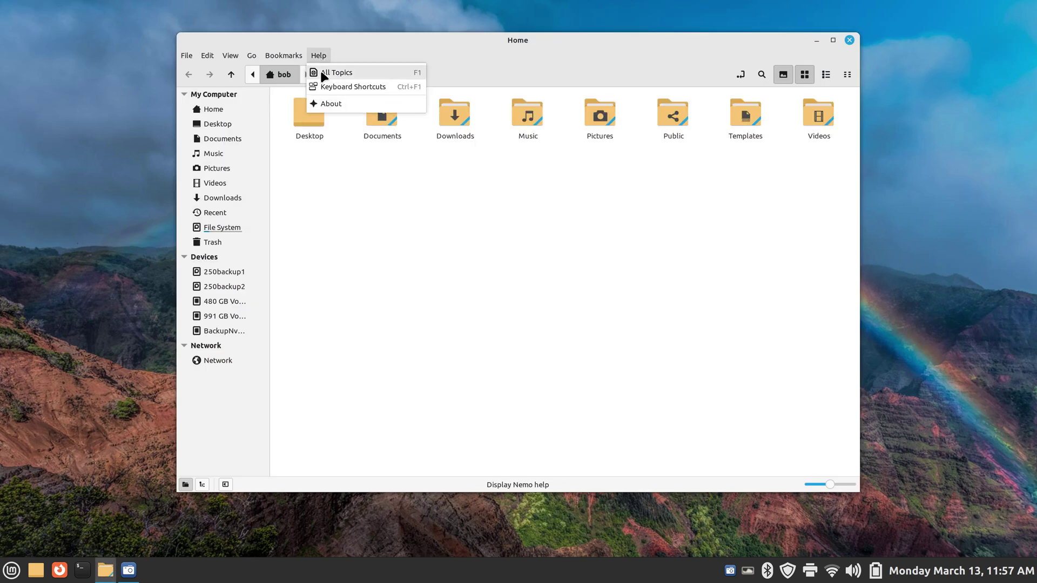
click(329, 105)
click(621, 364)
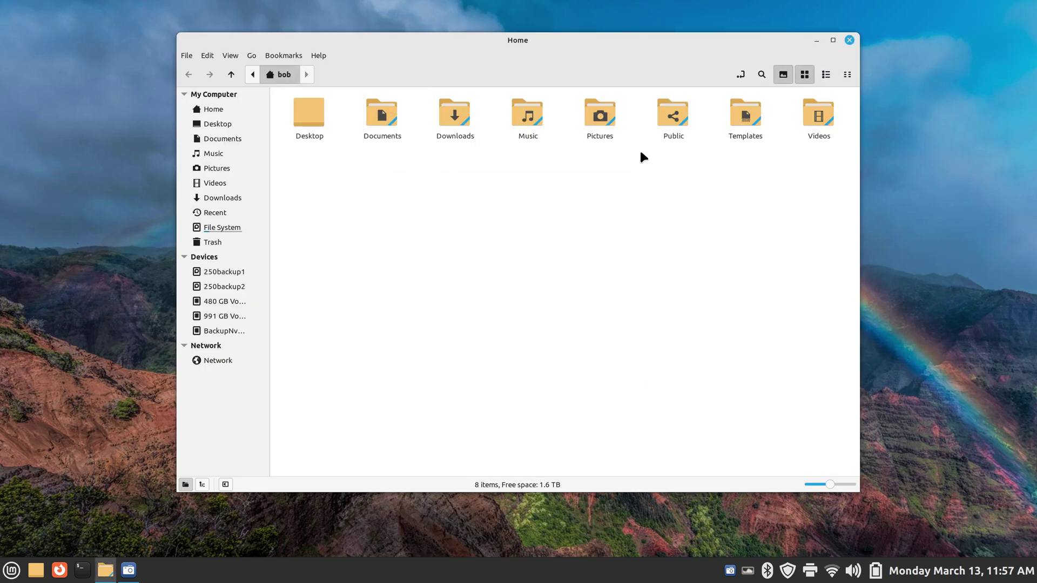
Open Pictures > WallPaper and browse its 124 numbered JPG wallpapers
double_click(600, 116)
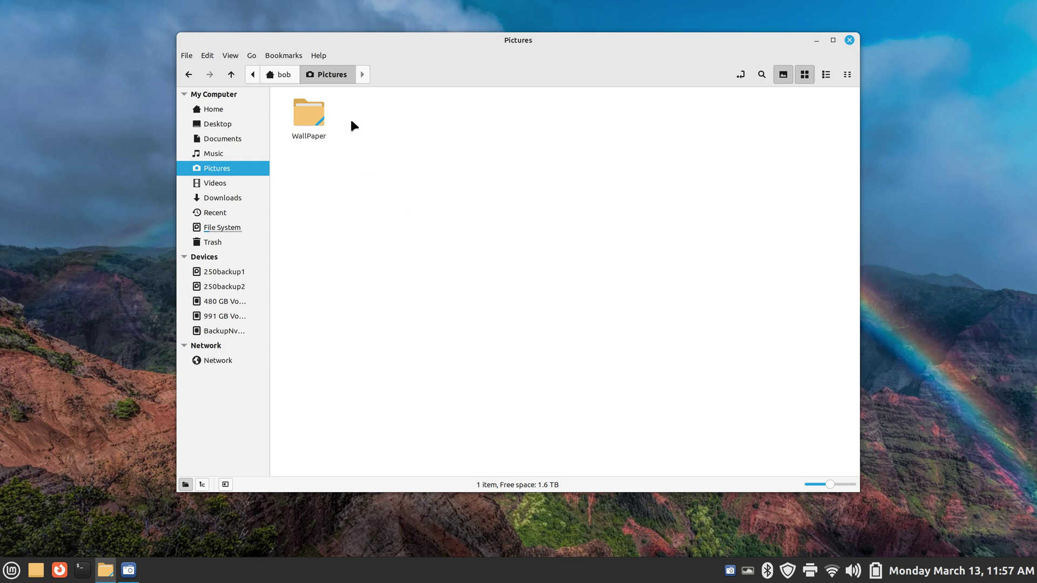
double_click(311, 108)
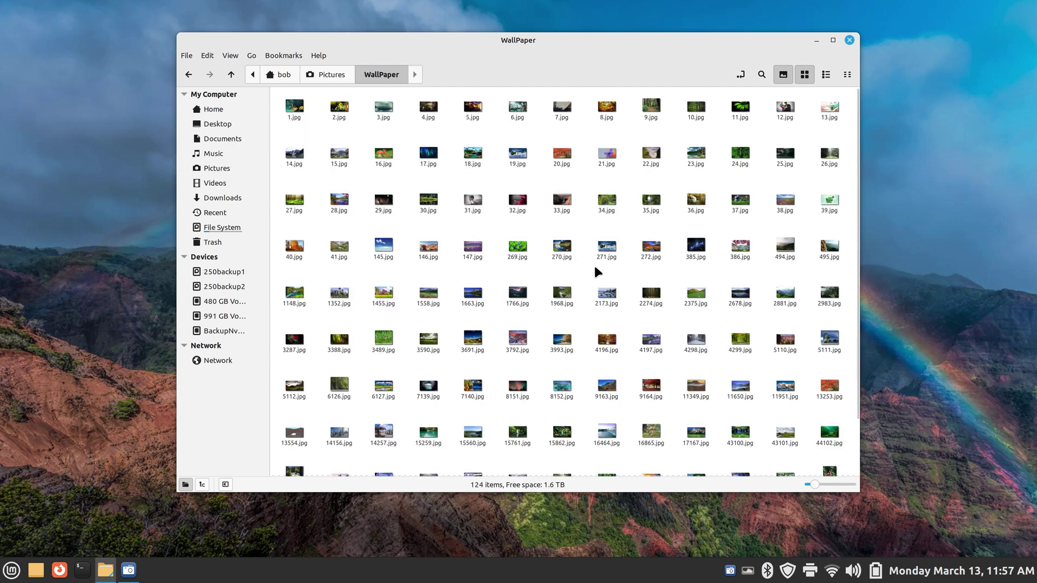
scroll(599, 269, up, 3)
scroll(599, 270, down, 2)
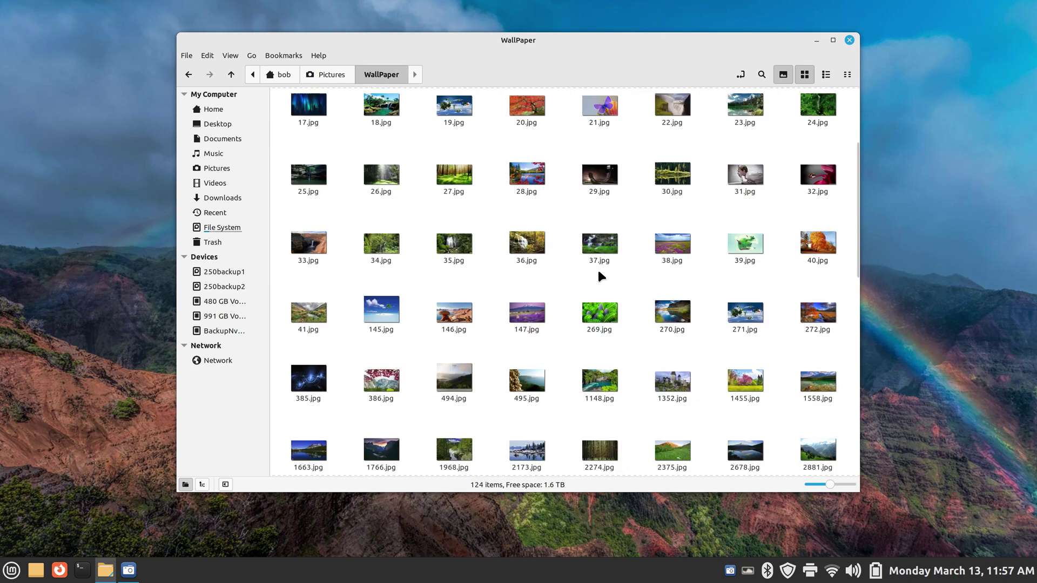
scroll(600, 275, up, 1)
scroll(600, 275, down, 1)
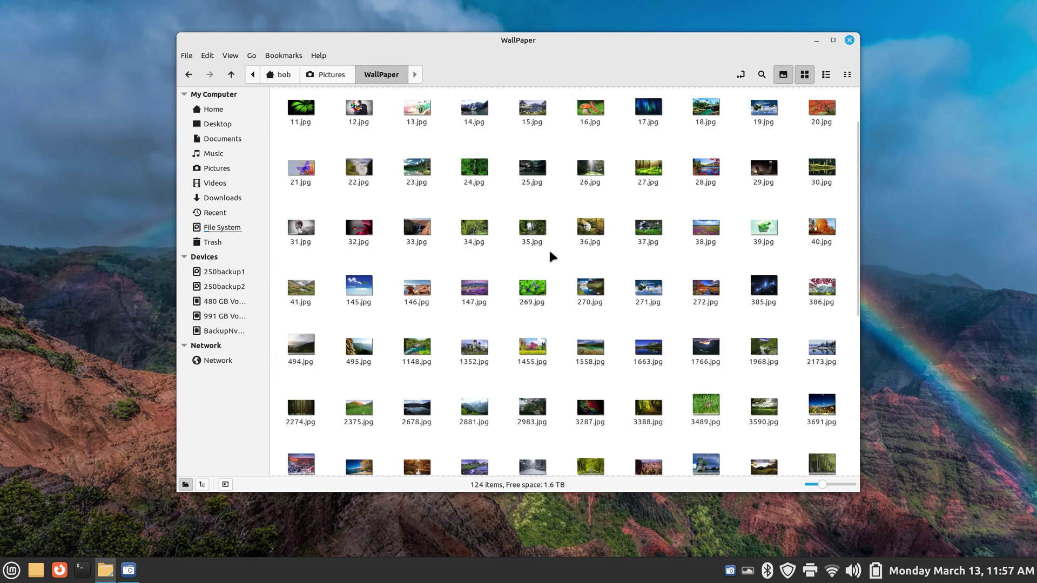
scroll(551, 251, up, 2)
scroll(551, 254, down, 2)
scroll(551, 254, up, 10)
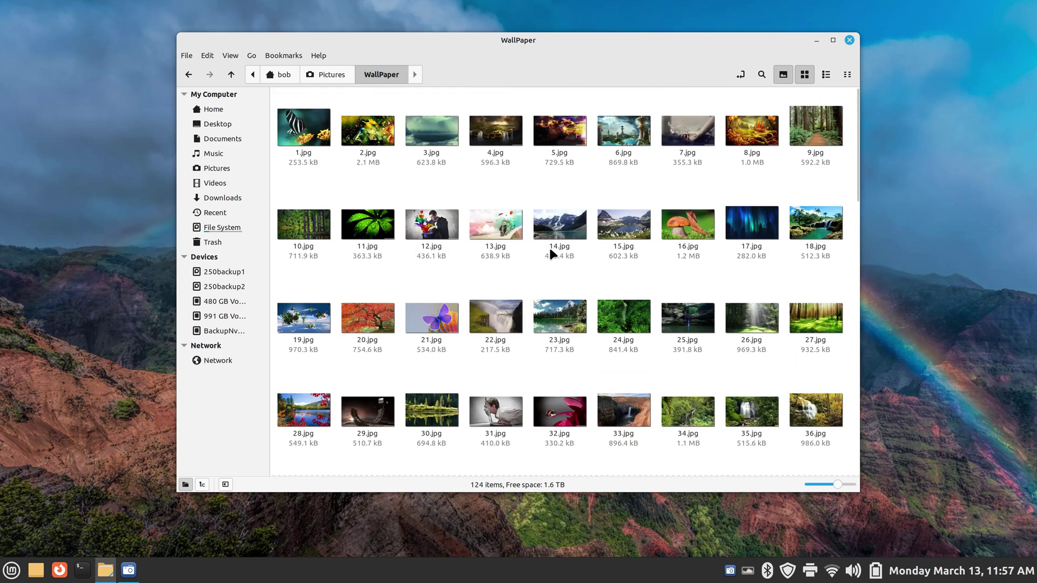
click(311, 131)
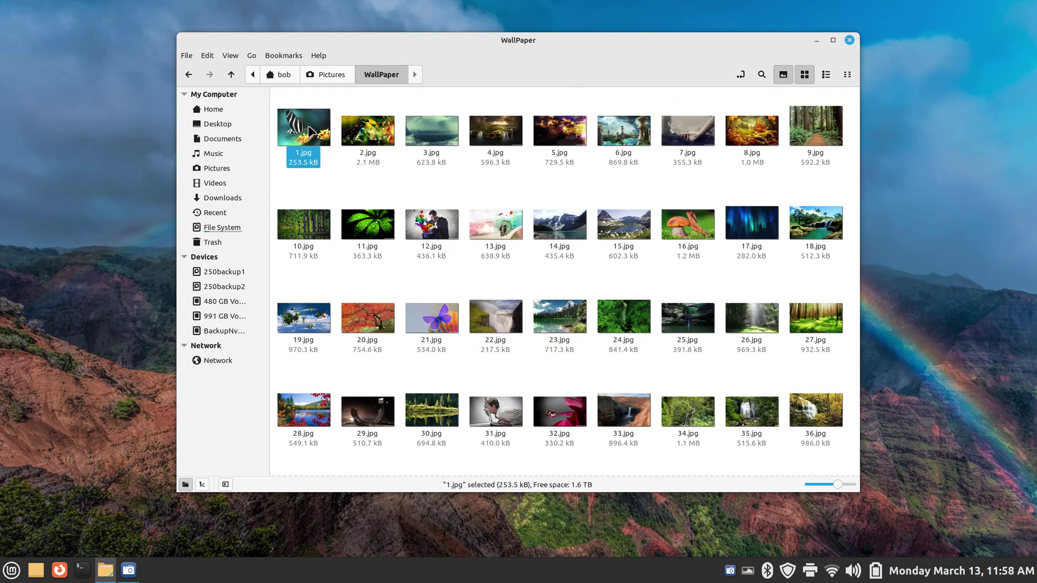
key(space)
key(space)
click(435, 231)
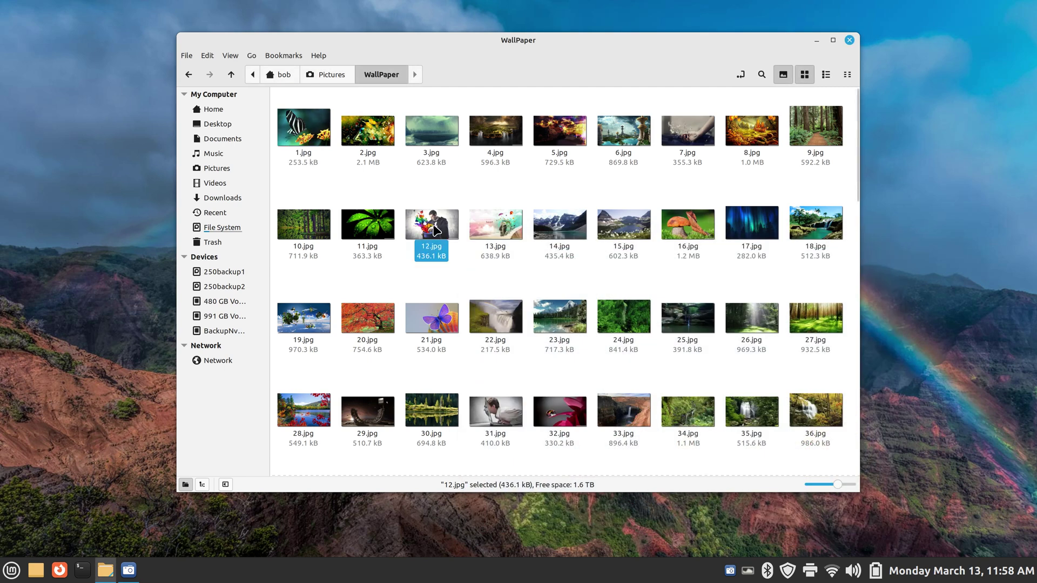
key(space)
key(space)
right_click(435, 231)
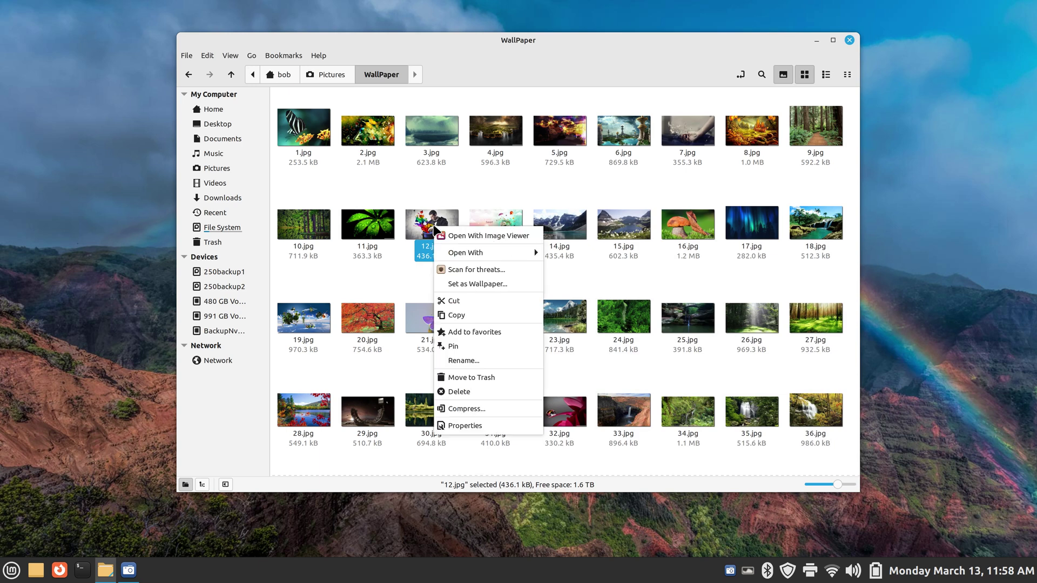
click(544, 191)
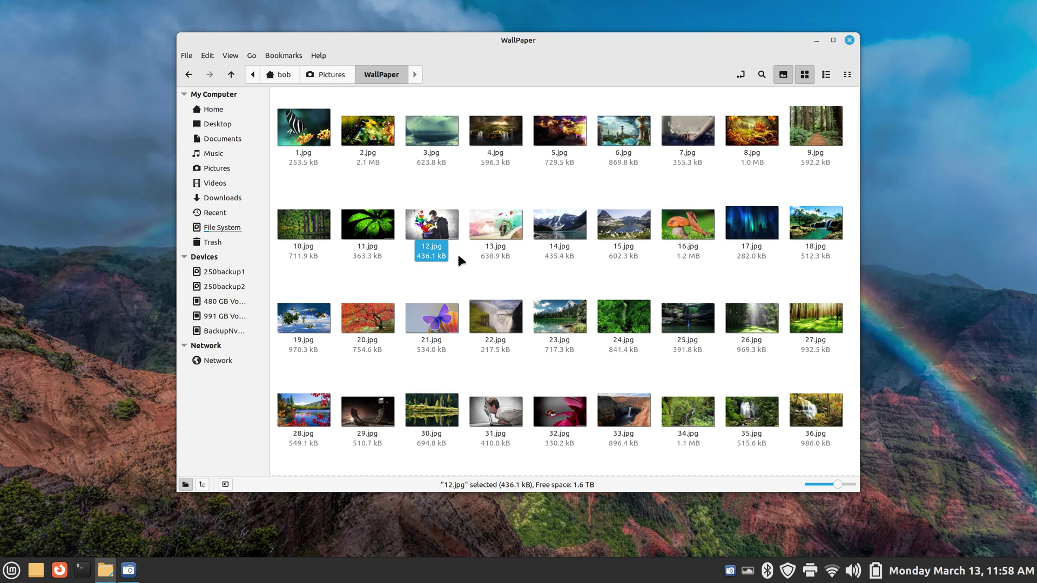
click(372, 416)
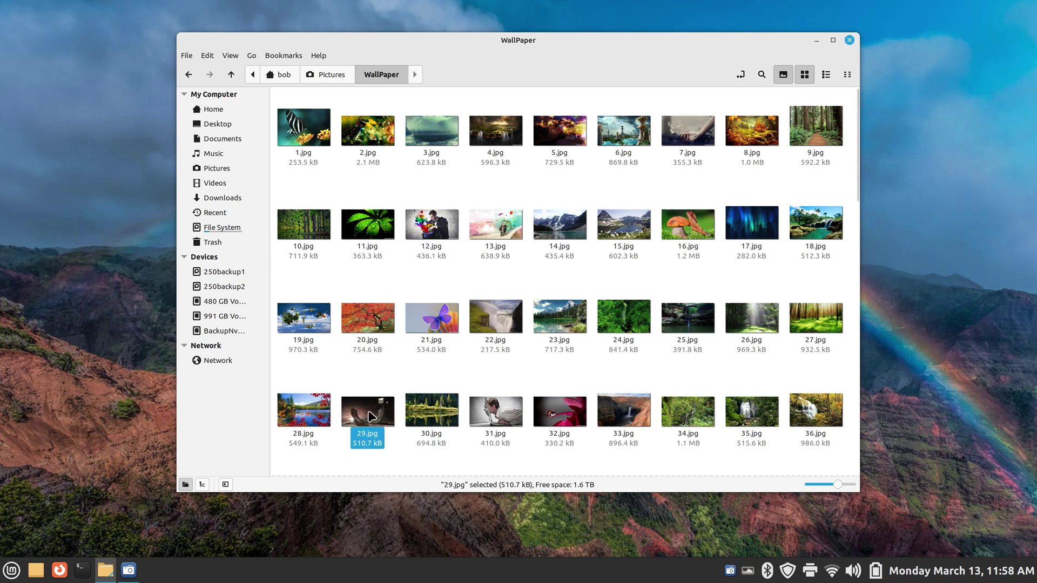
key(space)
mouse_move(684, 457)
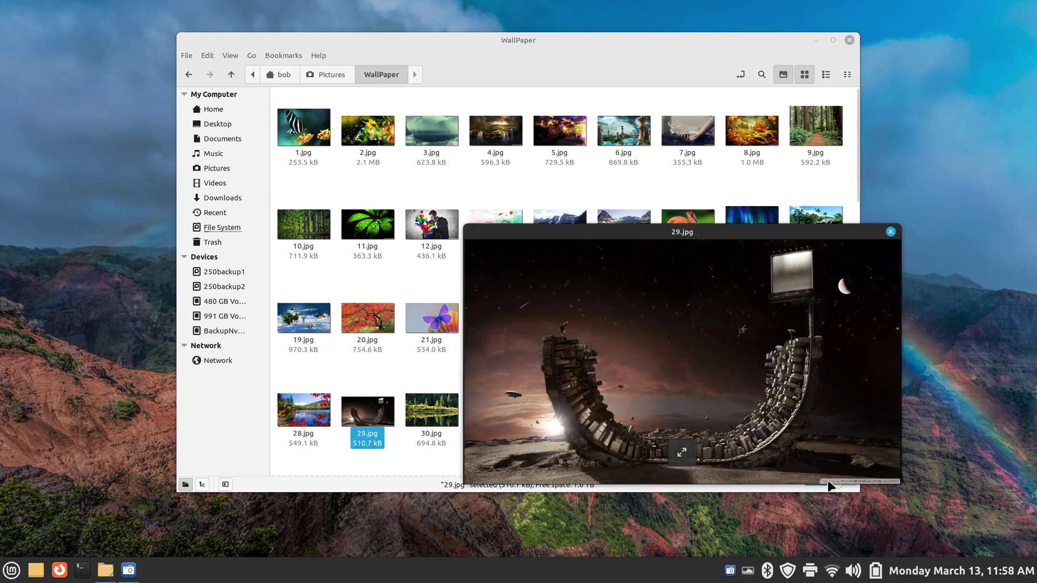
click(682, 455)
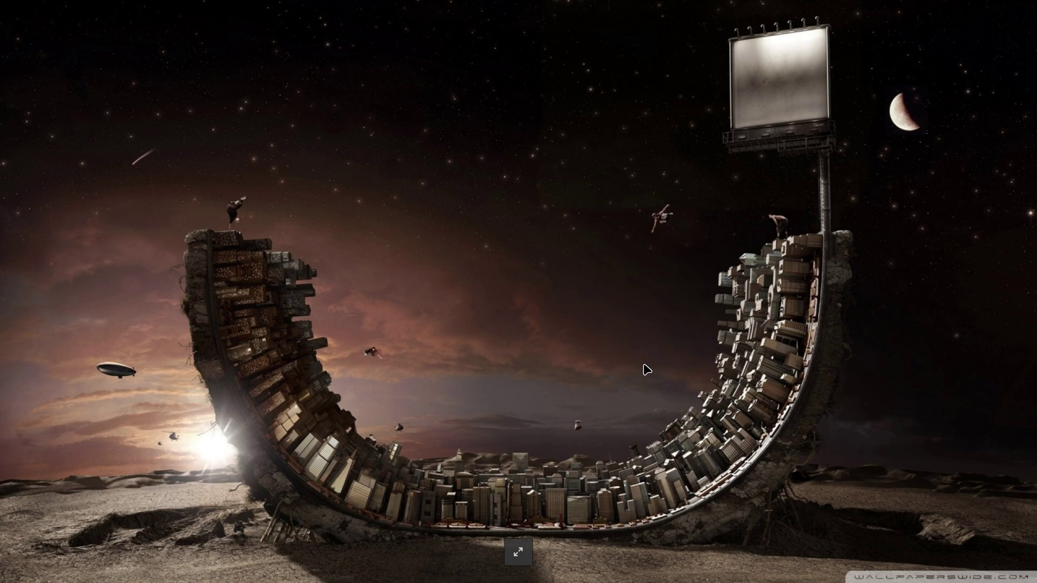
key(Escape)
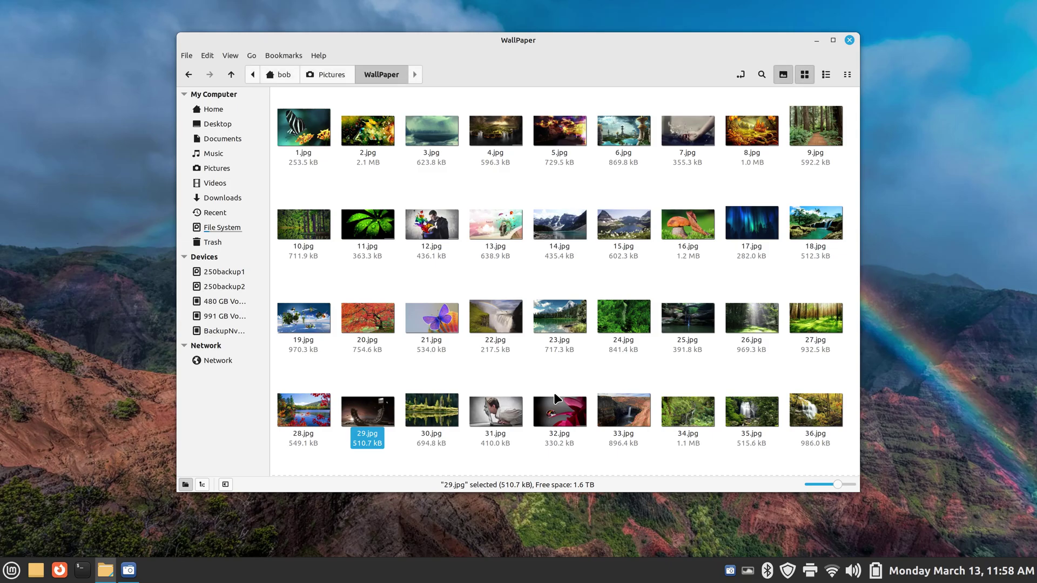
scroll(502, 291, down, 5)
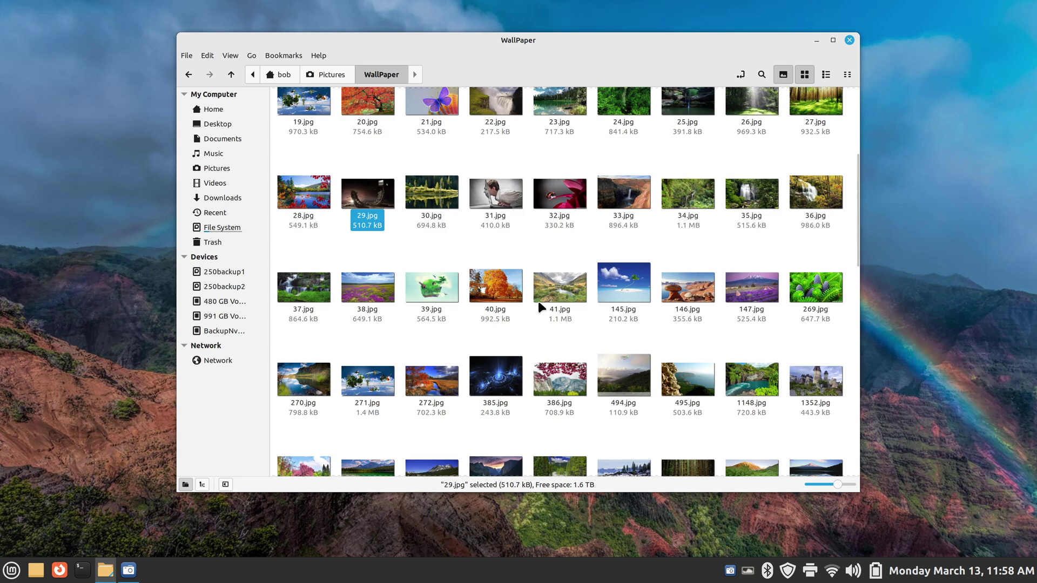
scroll(539, 306, down, 3)
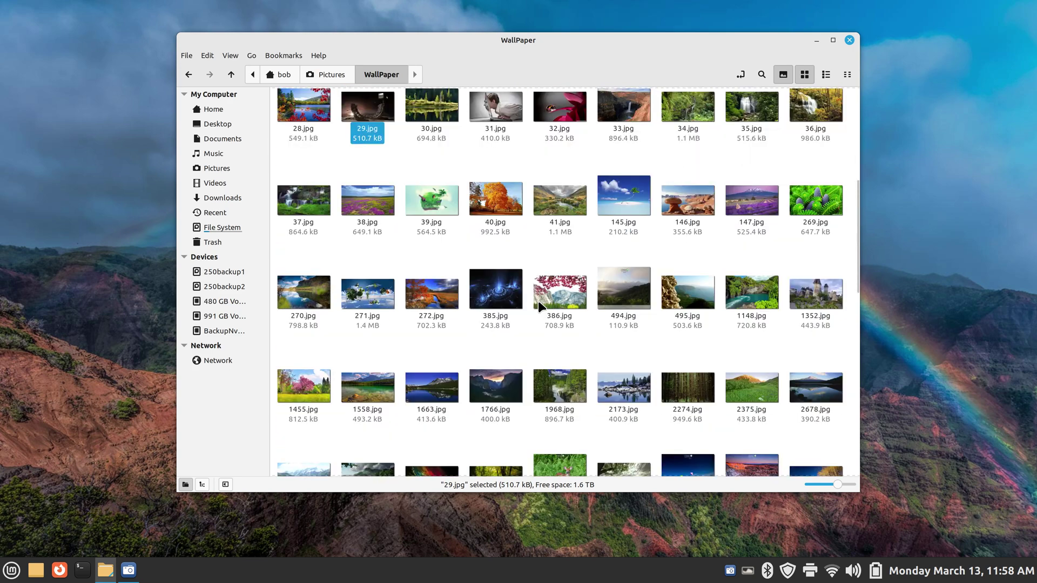
scroll(539, 307, down, 8)
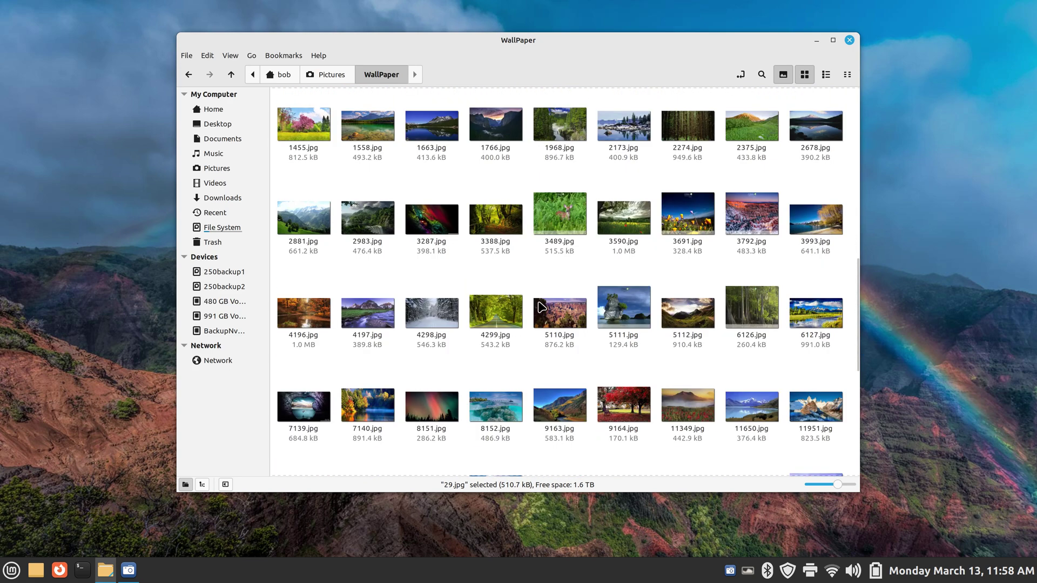
scroll(542, 307, down, 5)
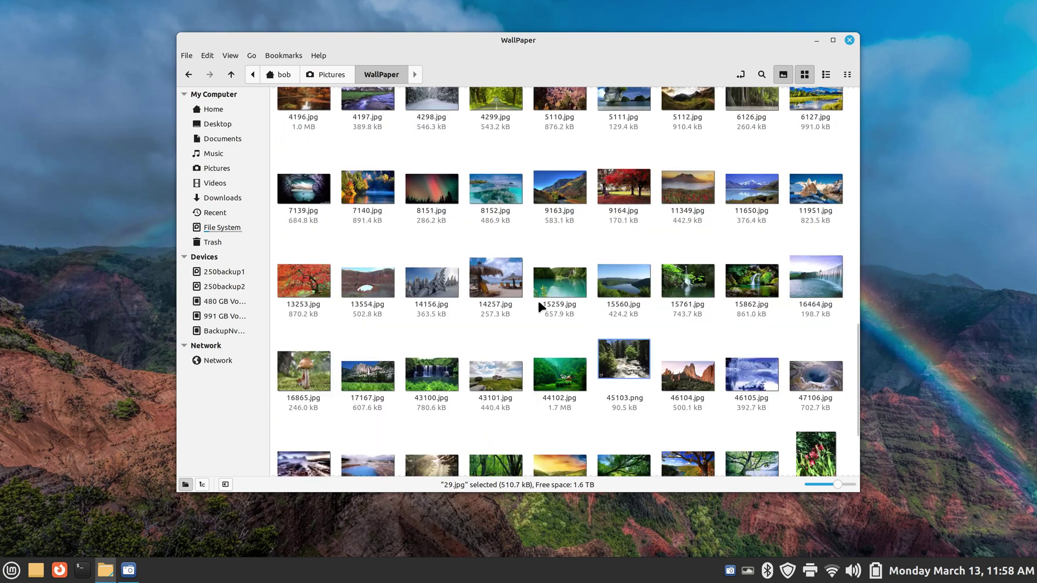
scroll(539, 303, down, 3)
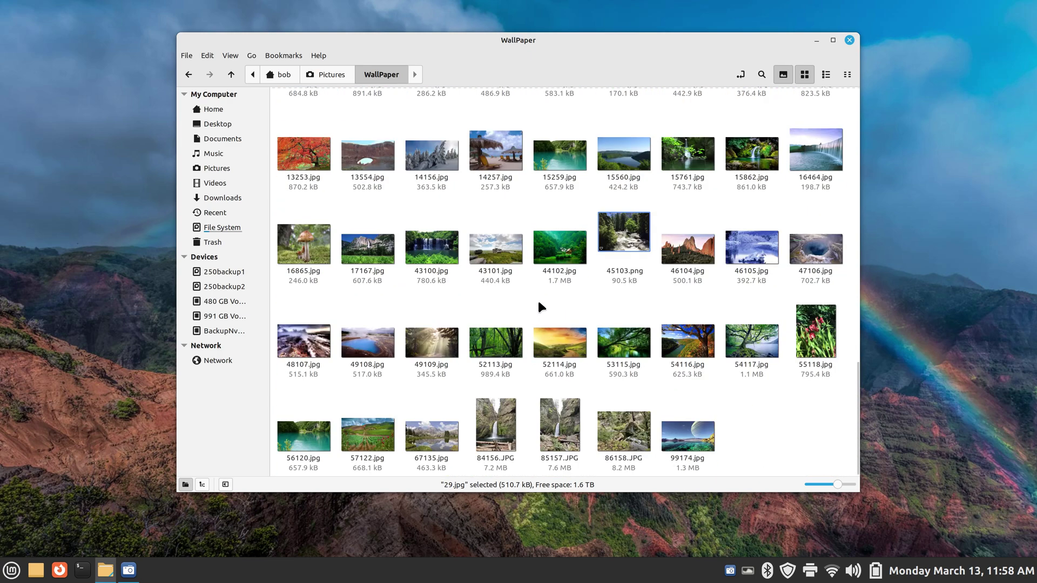
click(498, 417)
right_click(498, 417)
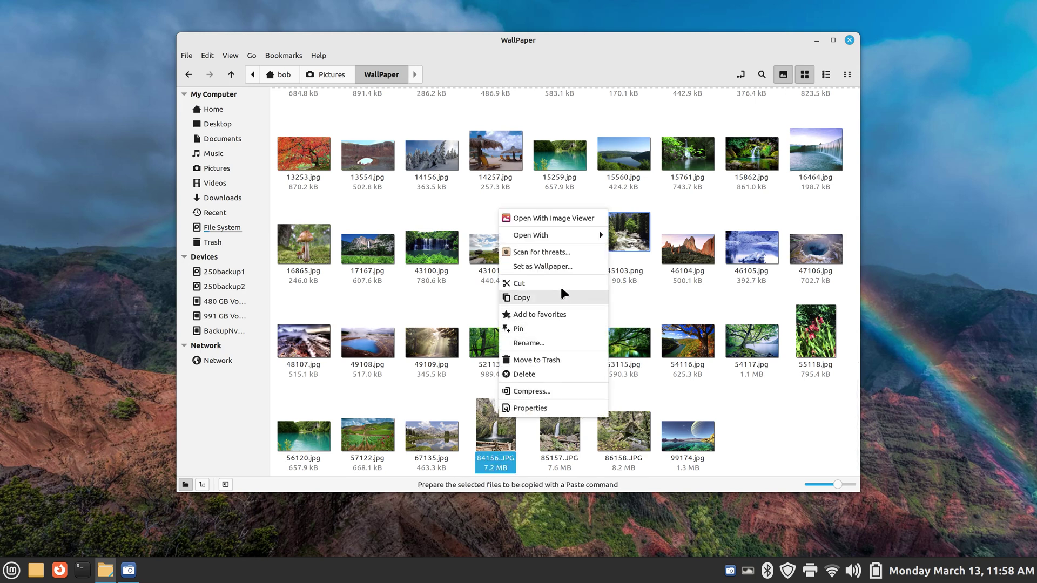
click(470, 411)
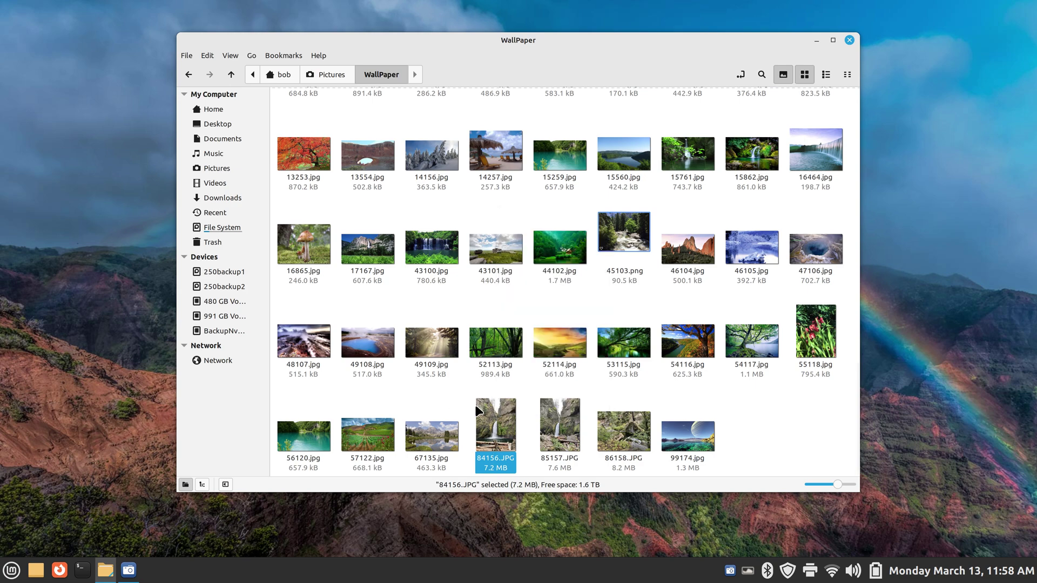
key(space)
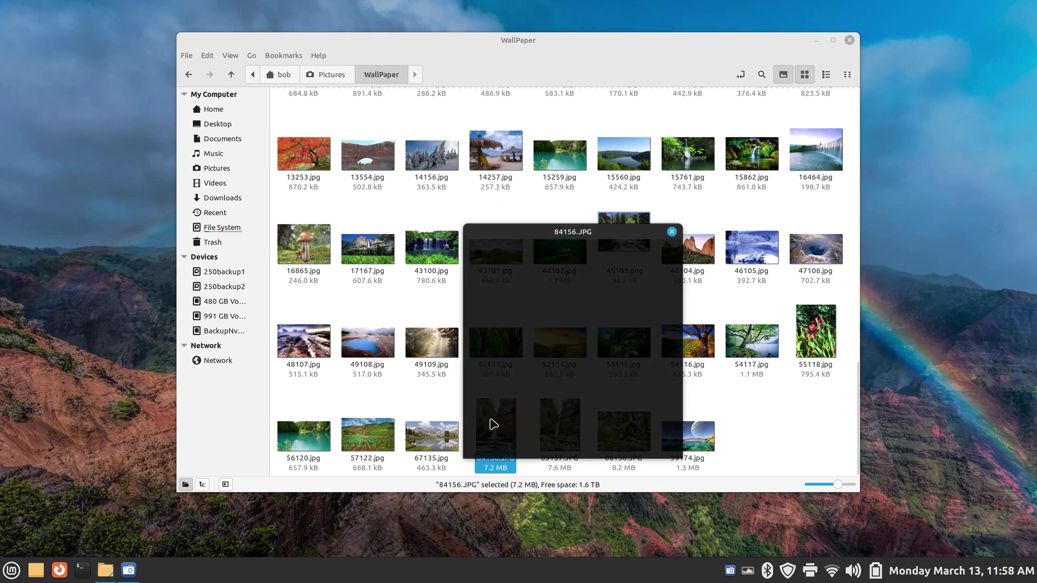
key(space)
right_click(493, 418)
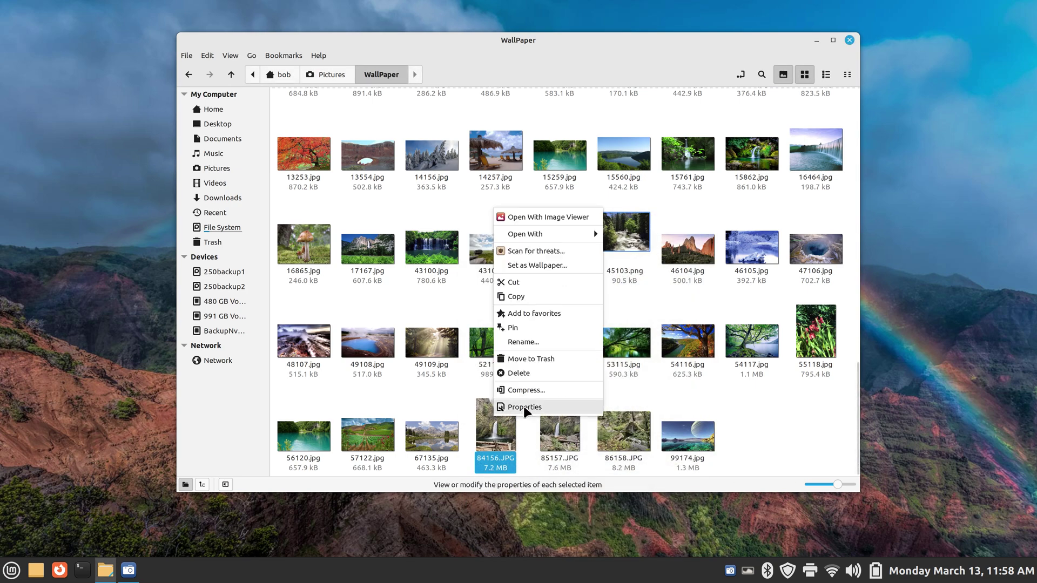
click(513, 407)
click(559, 154)
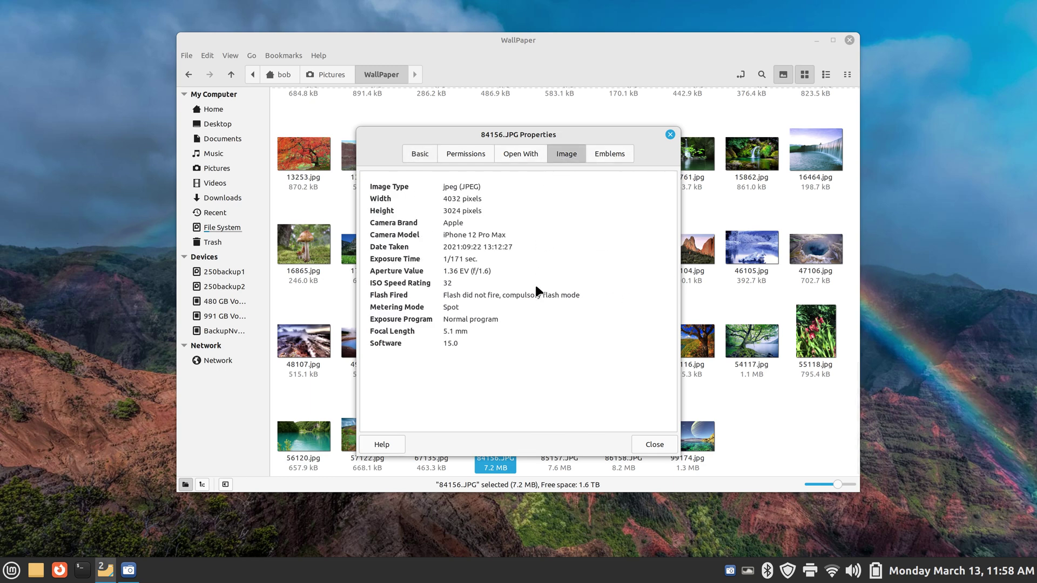
click(671, 134)
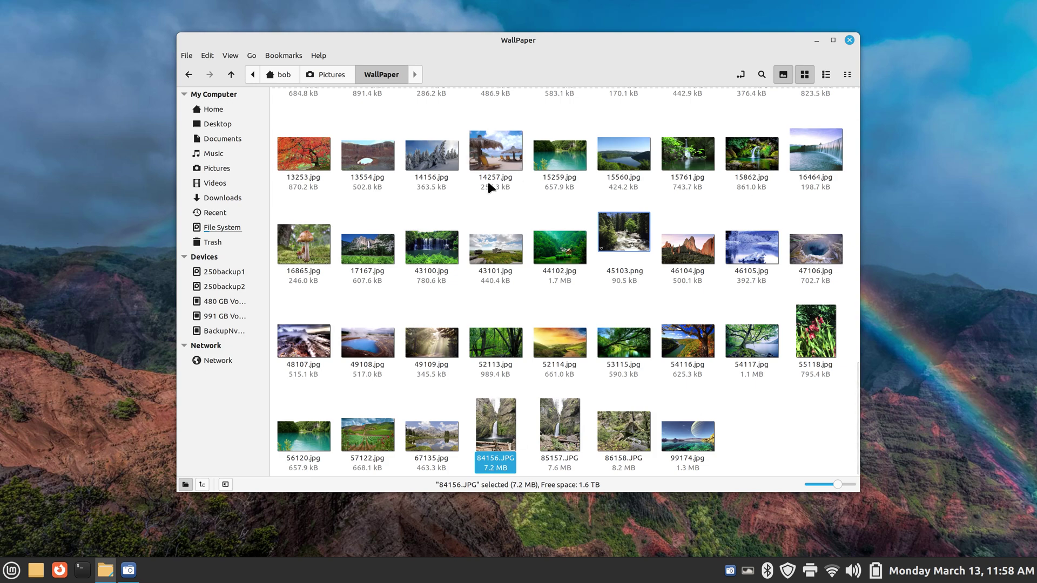
Close the file manager and add the Pictures/WallPaper folder as a Variety image source
click(849, 38)
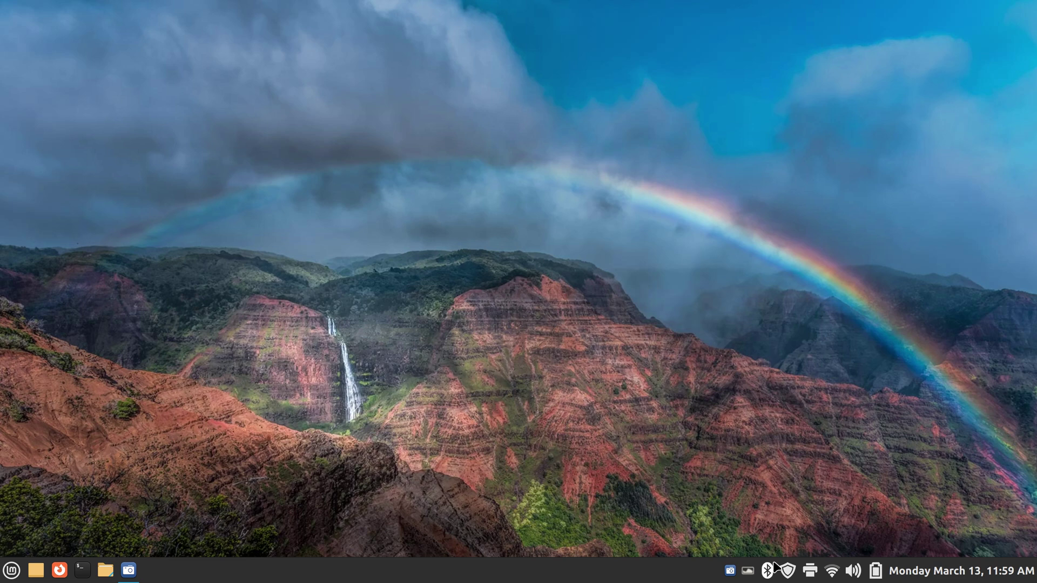
click(748, 574)
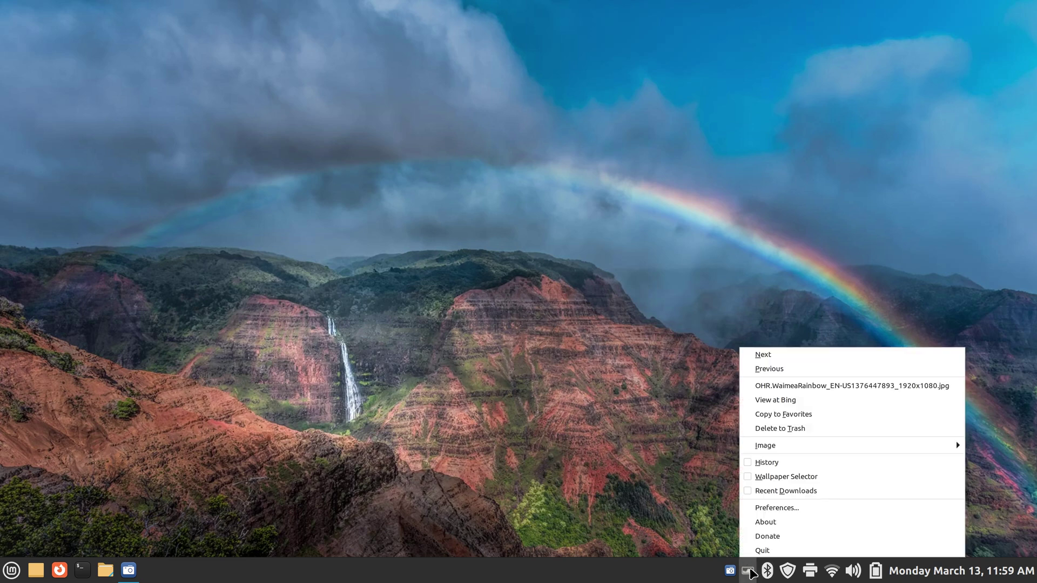
click(804, 509)
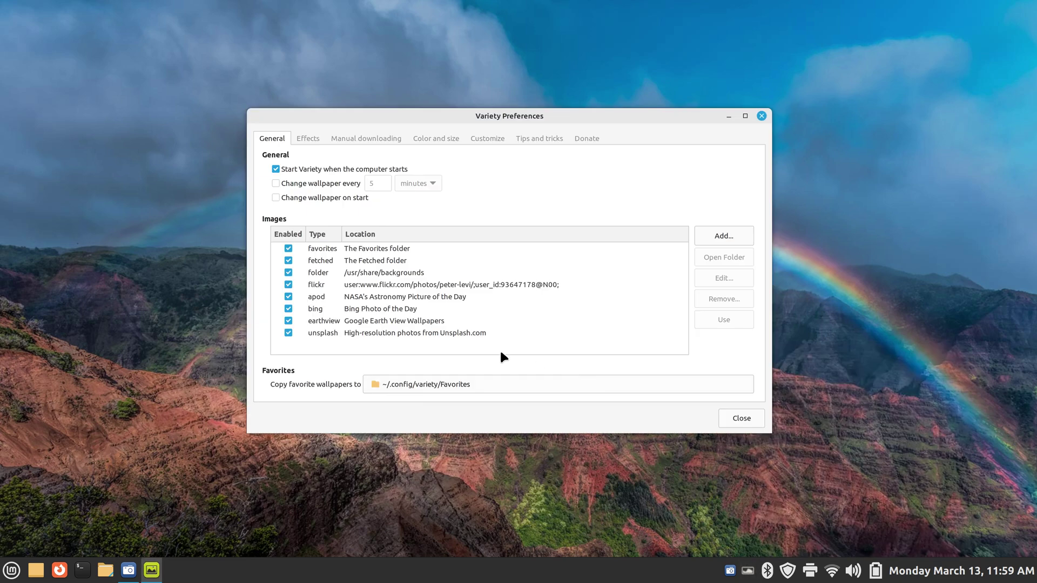
click(710, 233)
click(735, 294)
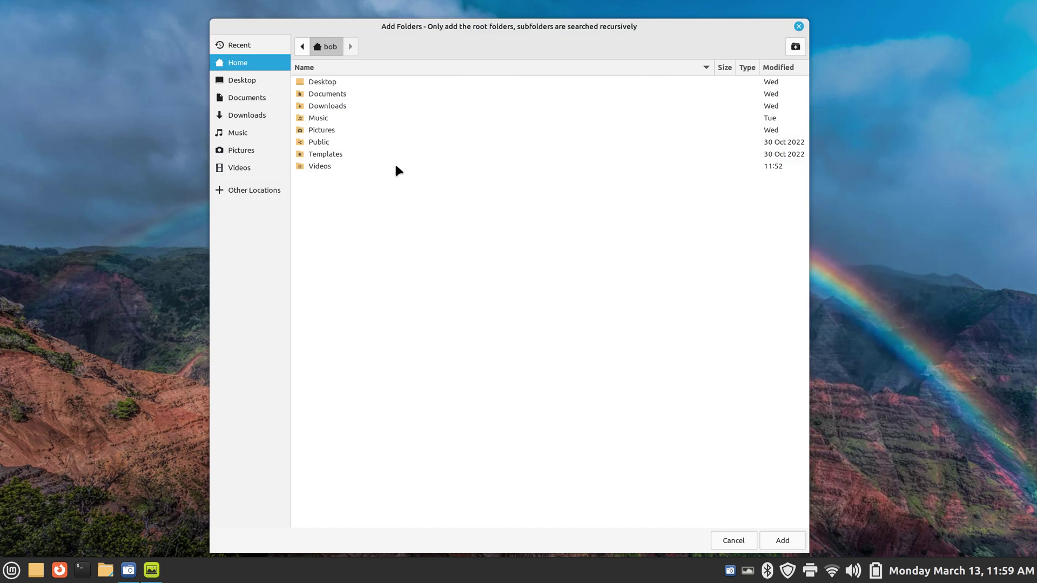
click(240, 148)
click(338, 82)
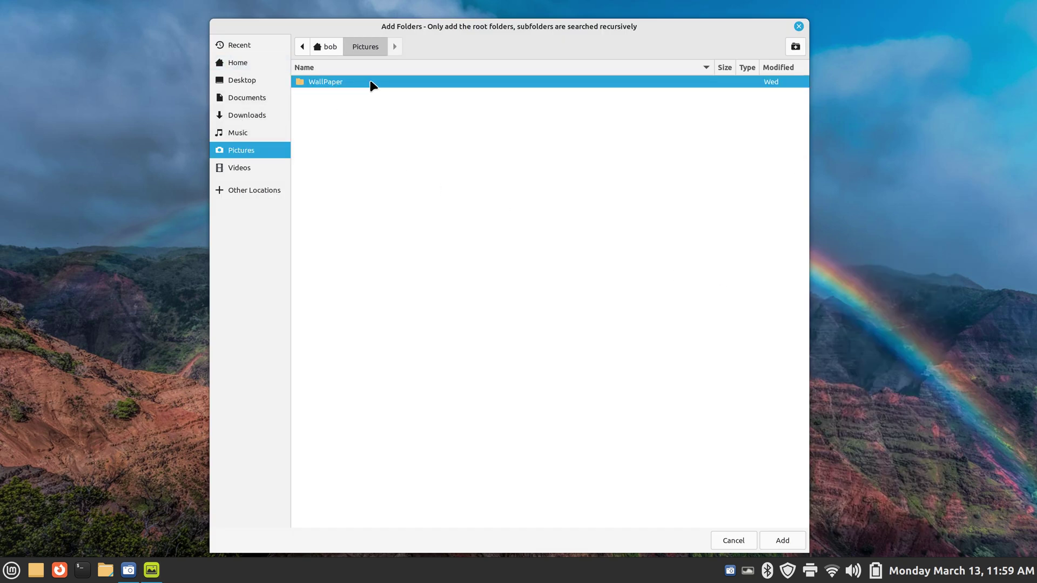
click(781, 542)
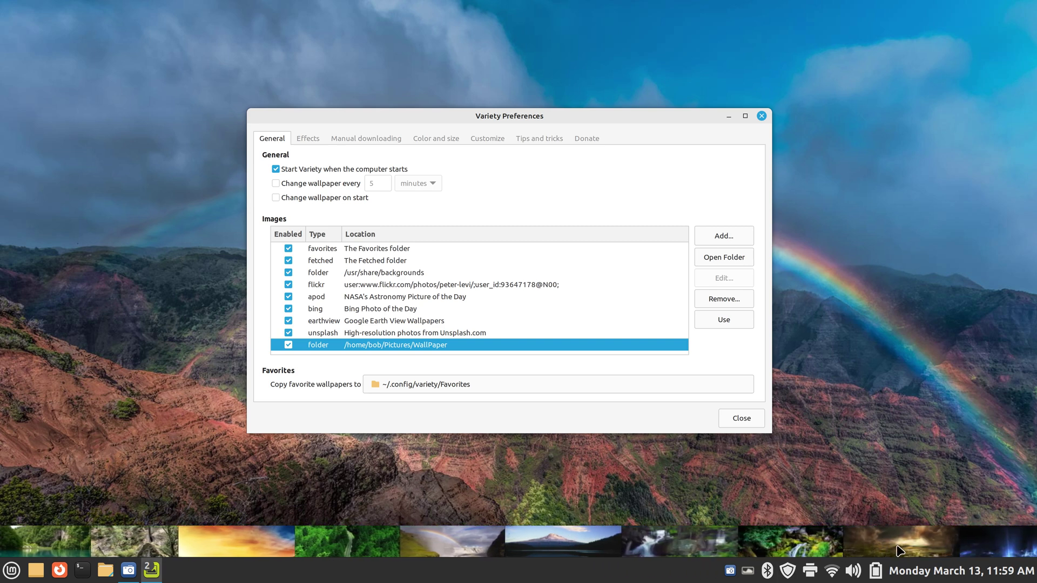
Try the mountain-lake thumbnail, move Preferences aside, then set the rainbow waterfall as wallpaper
click(541, 540)
drag(497, 120, 673, 75)
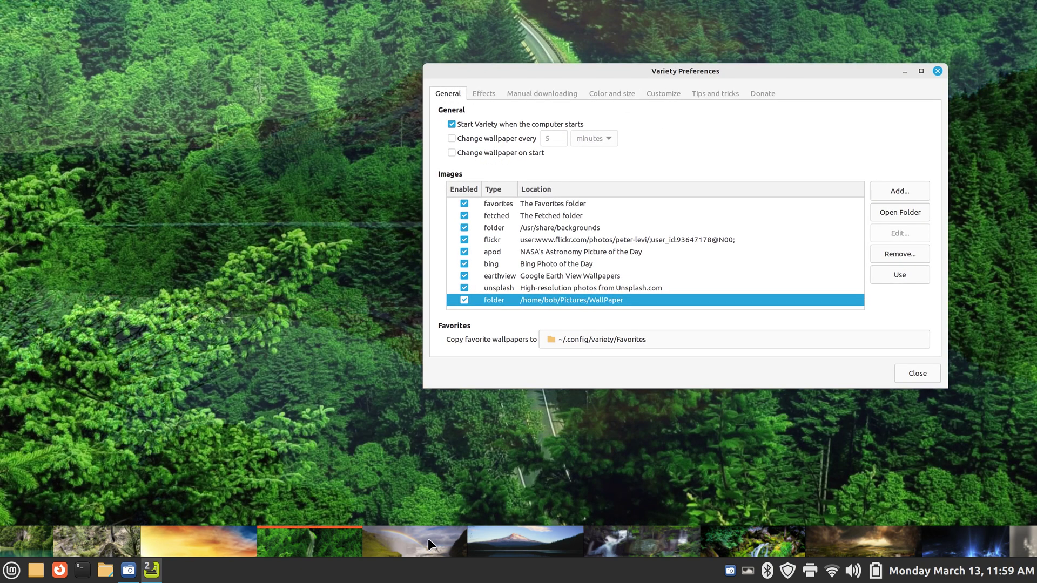
click(427, 538)
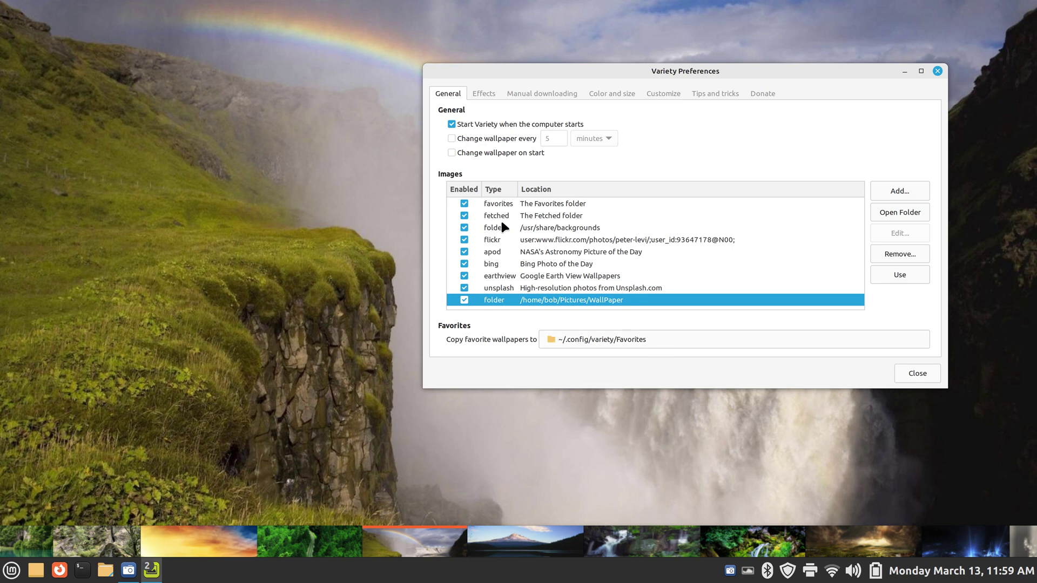
Disable Favorites, Fetched, system backgrounds, flickr, APOD, Bing, Earth View and Unsplash, leaving only WallPaper
click(464, 203)
click(464, 216)
click(464, 228)
click(464, 240)
click(464, 252)
click(464, 264)
click(464, 276)
click(464, 288)
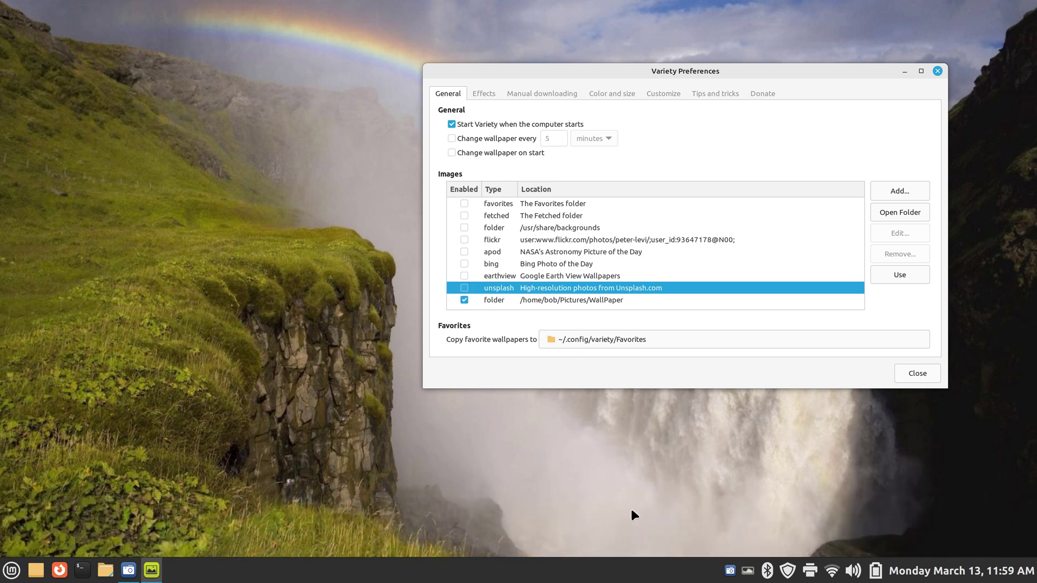
click(600, 302)
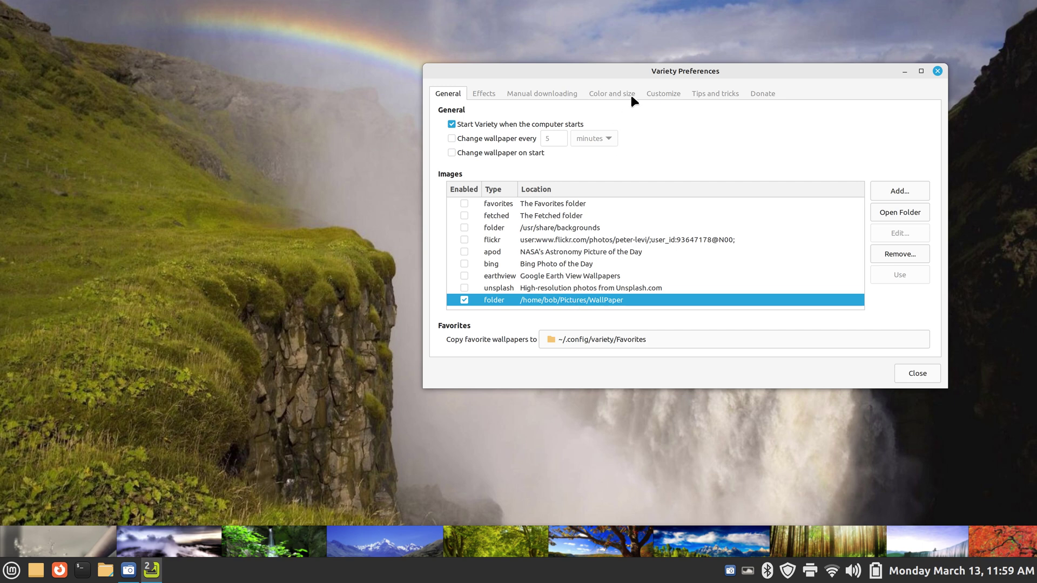
Set the sunlit forest thumbnail as wallpaper and close Variety Preferences
drag(626, 79, 492, 50)
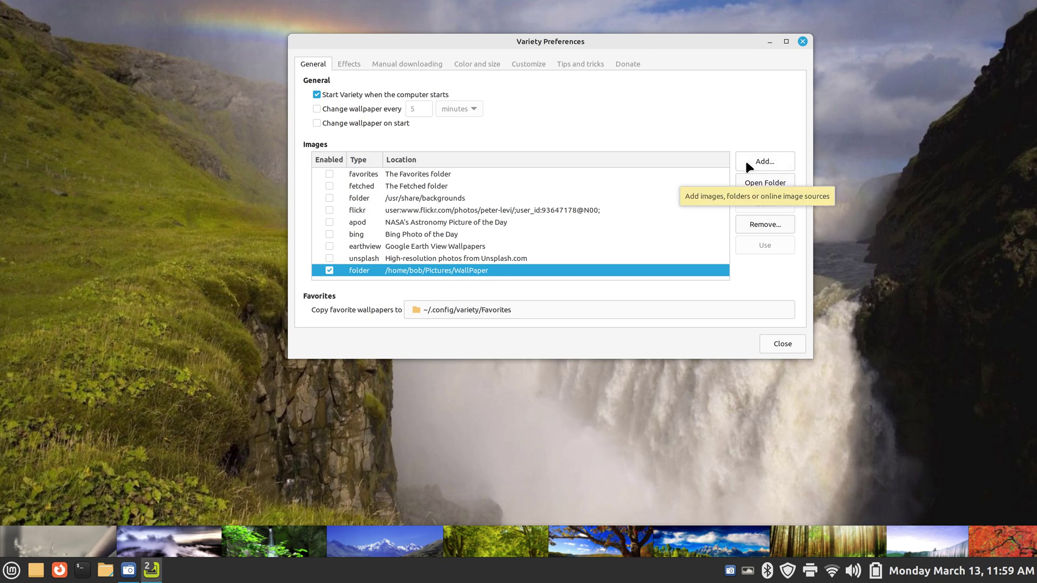
click(750, 535)
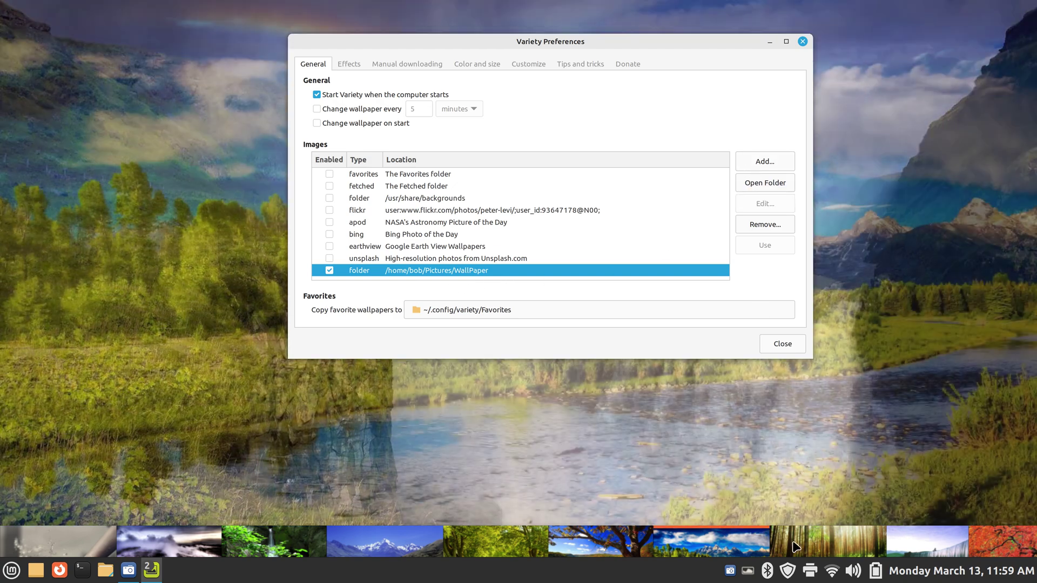
click(778, 538)
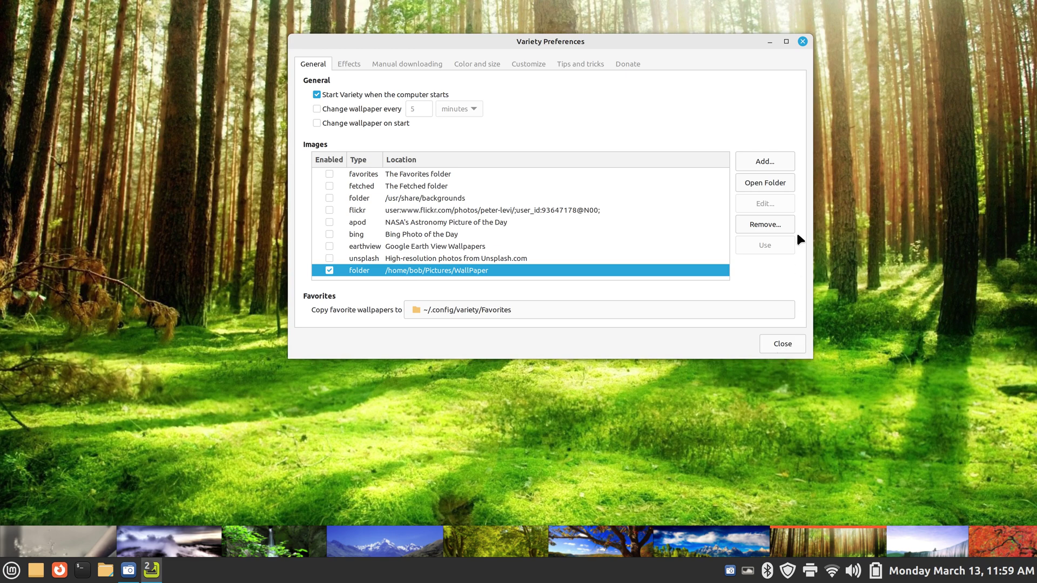
click(803, 41)
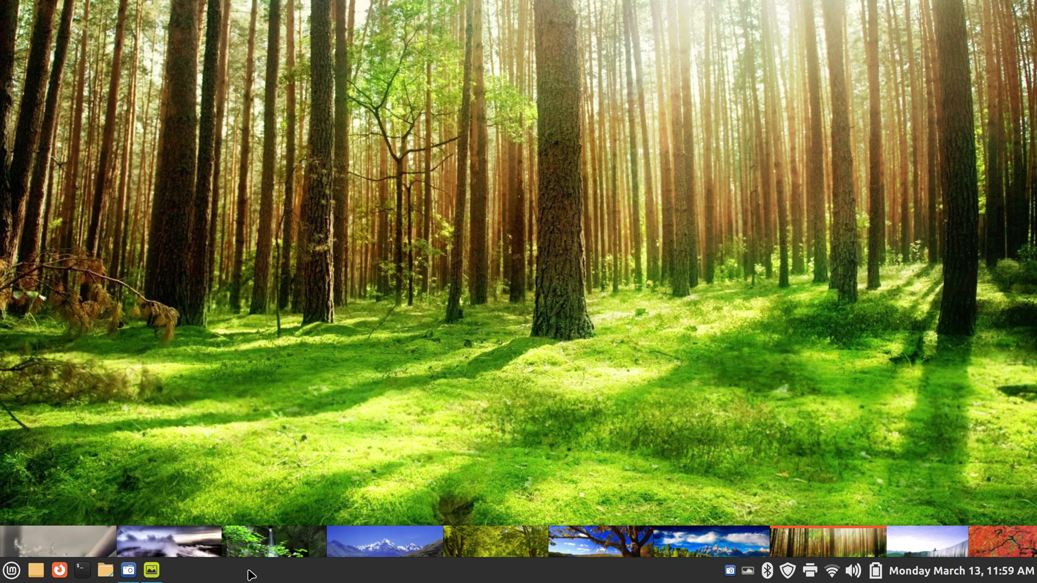
right_click(160, 573)
Close the thumbnail strip, go back to the mountain-and-river wallpaper, and reopen Variety Preferences
click(157, 543)
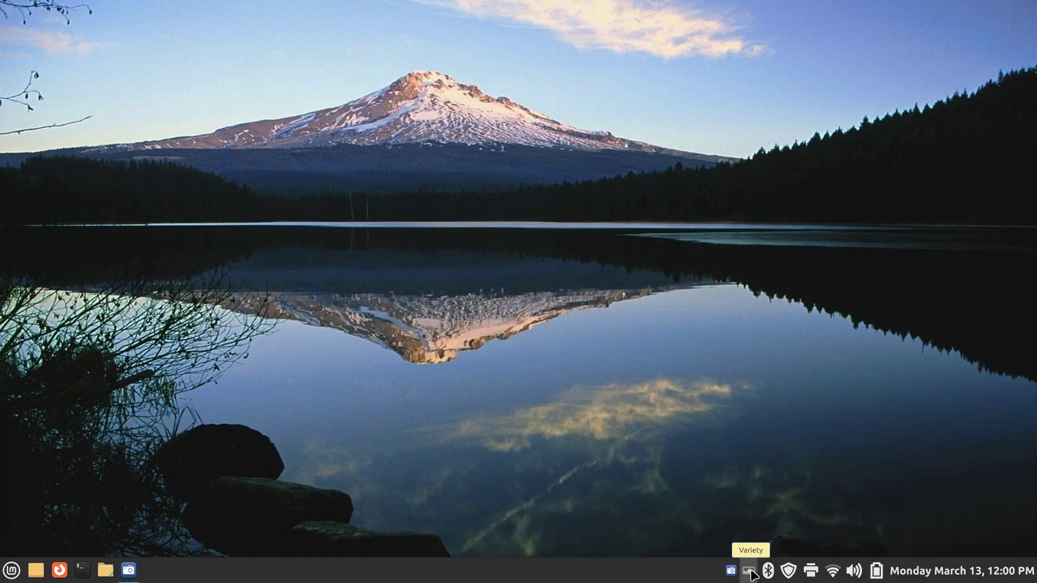
scroll(752, 574, up, 1)
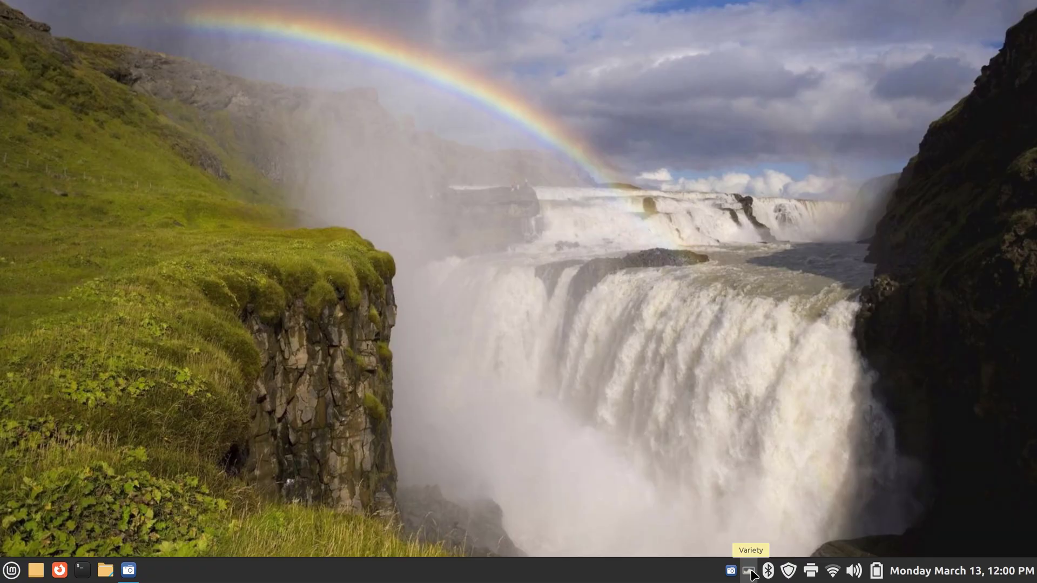
click(751, 572)
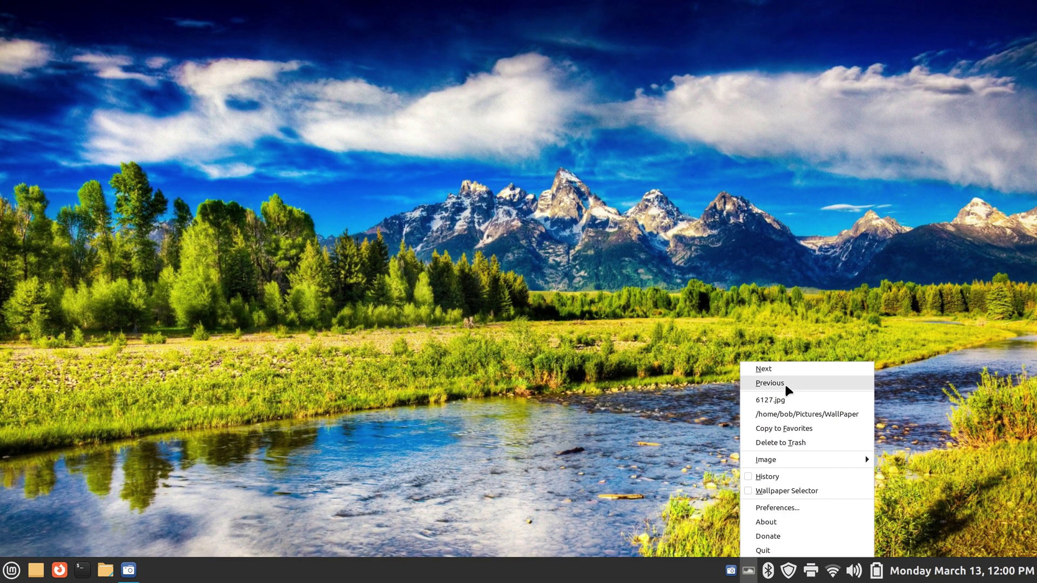
click(806, 507)
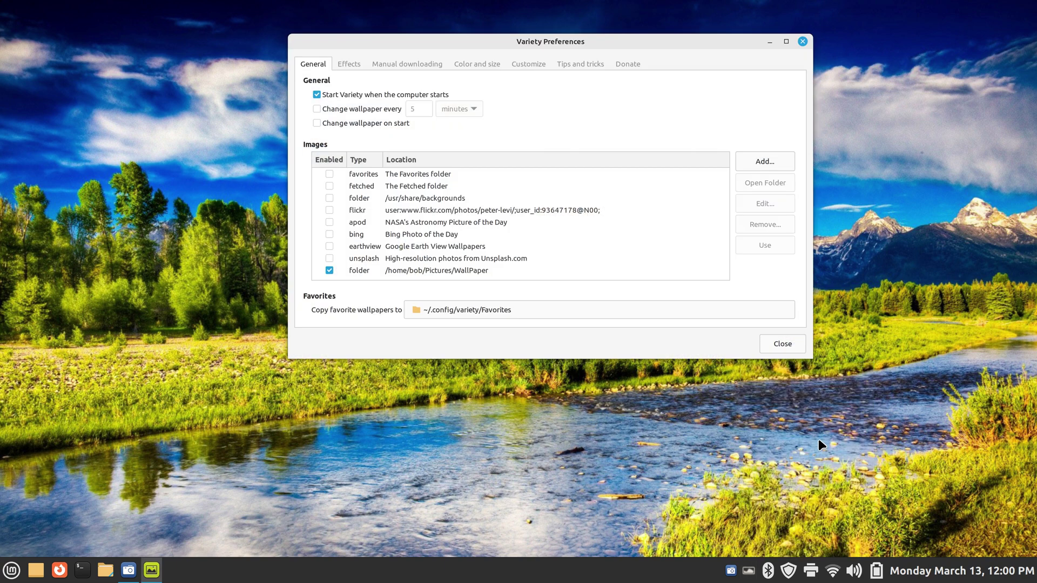
Apply the dark Linux Mint logo through Change Desktop Background and close Variety Preferences
drag(468, 46, 433, 104)
right_click(850, 109)
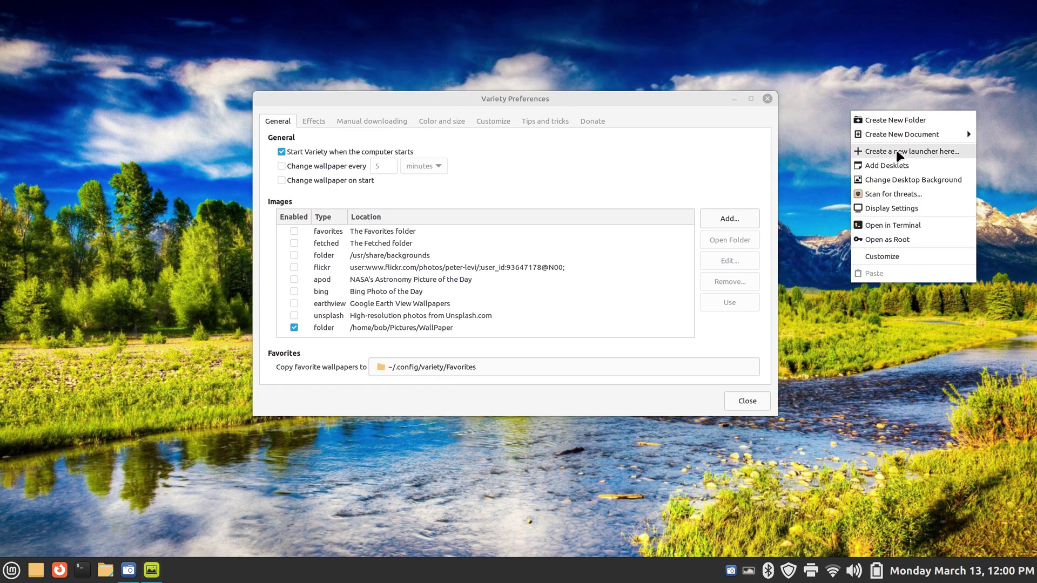
click(930, 184)
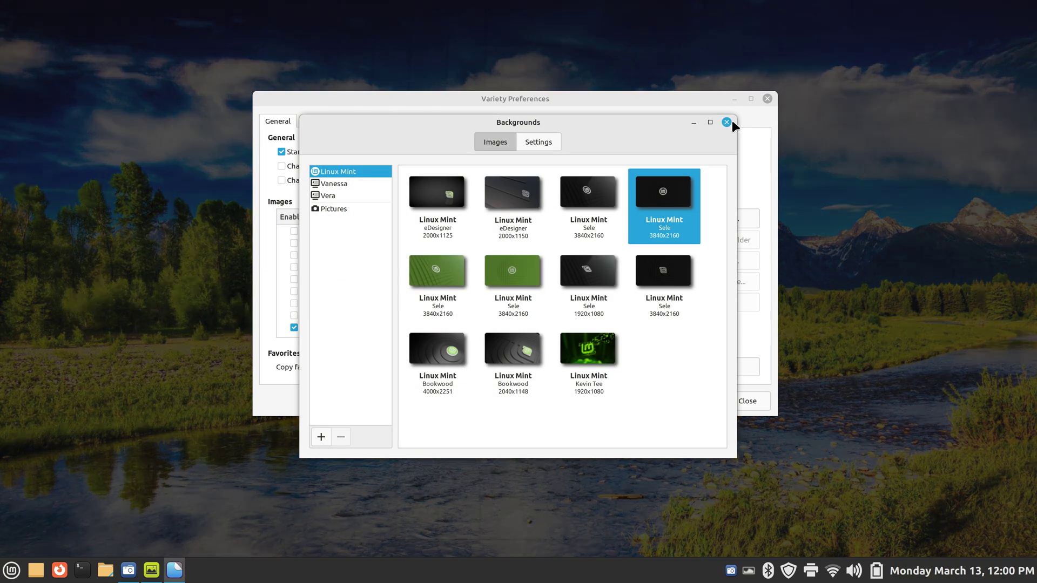
click(729, 121)
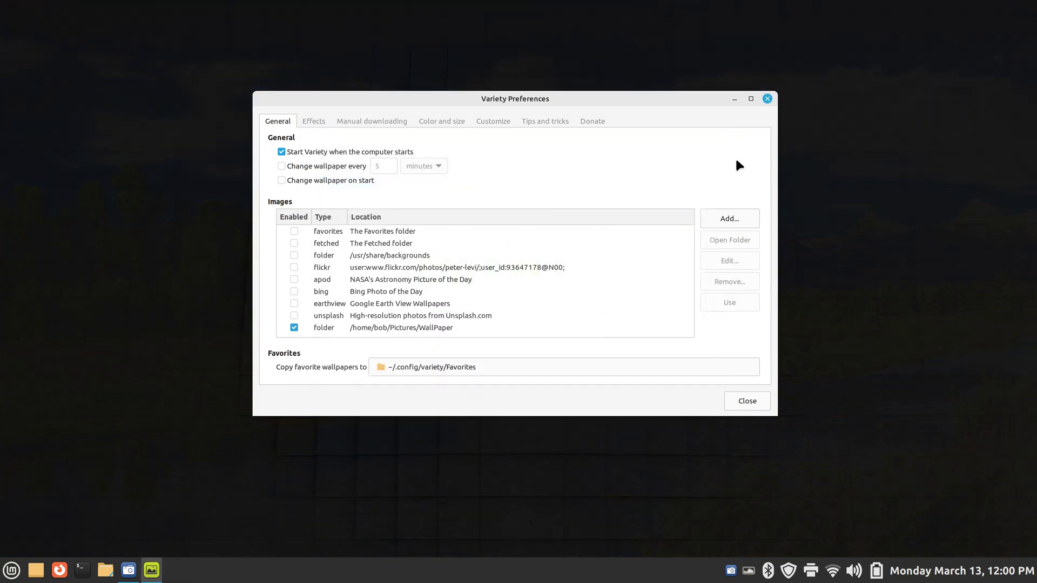
click(767, 99)
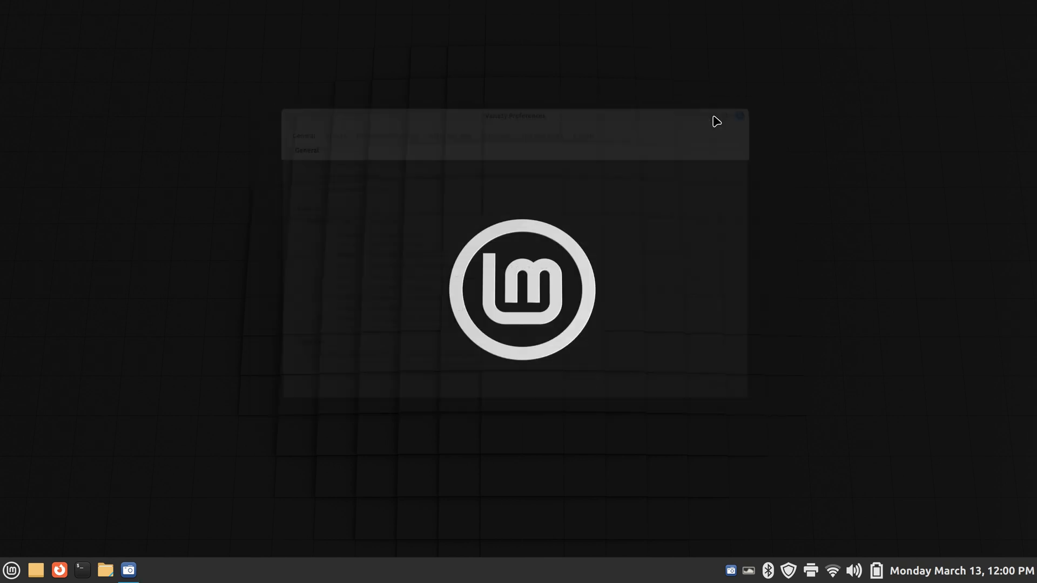
click(749, 570)
Cycle wallpapers from the tray menu through the waterfall and forest road to the snowy mountain lake
mouse_move(847, 462)
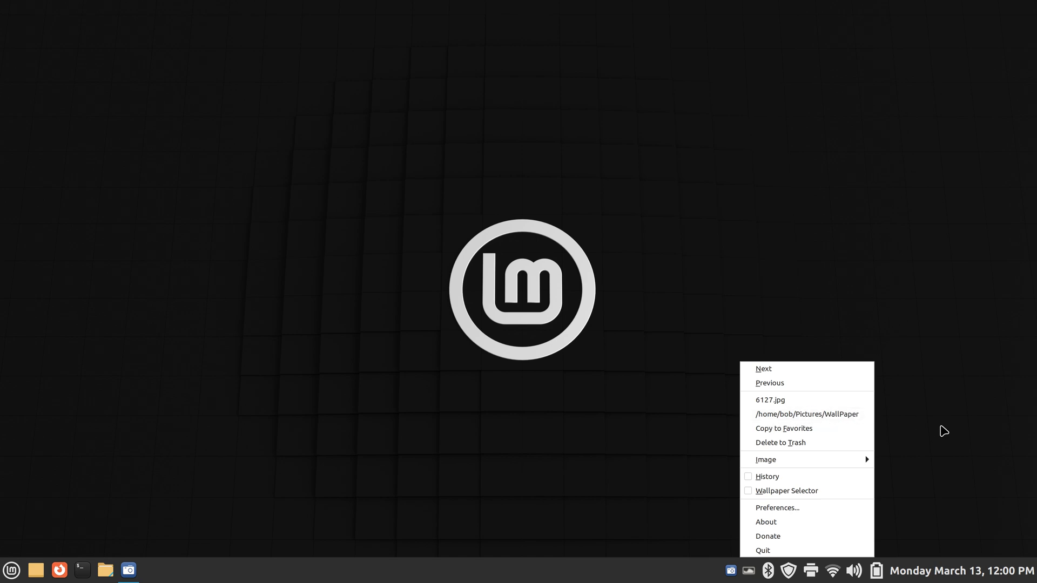
click(954, 449)
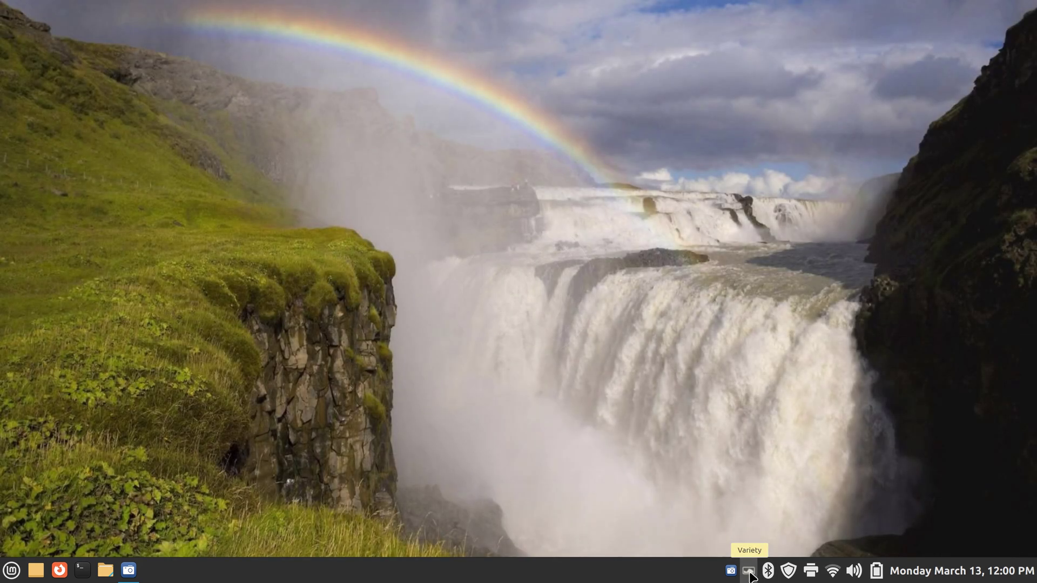
click(750, 574)
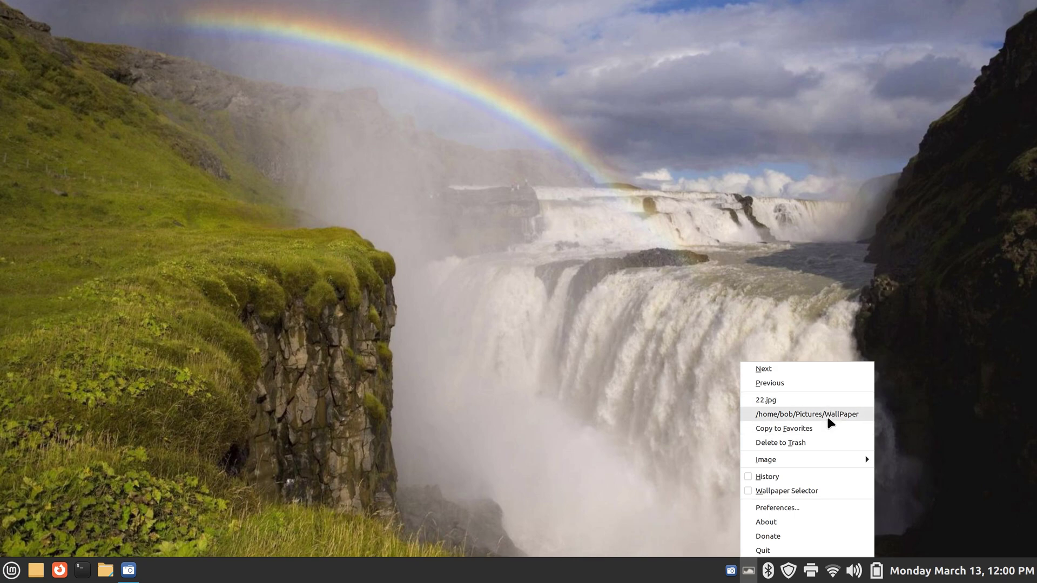
click(697, 477)
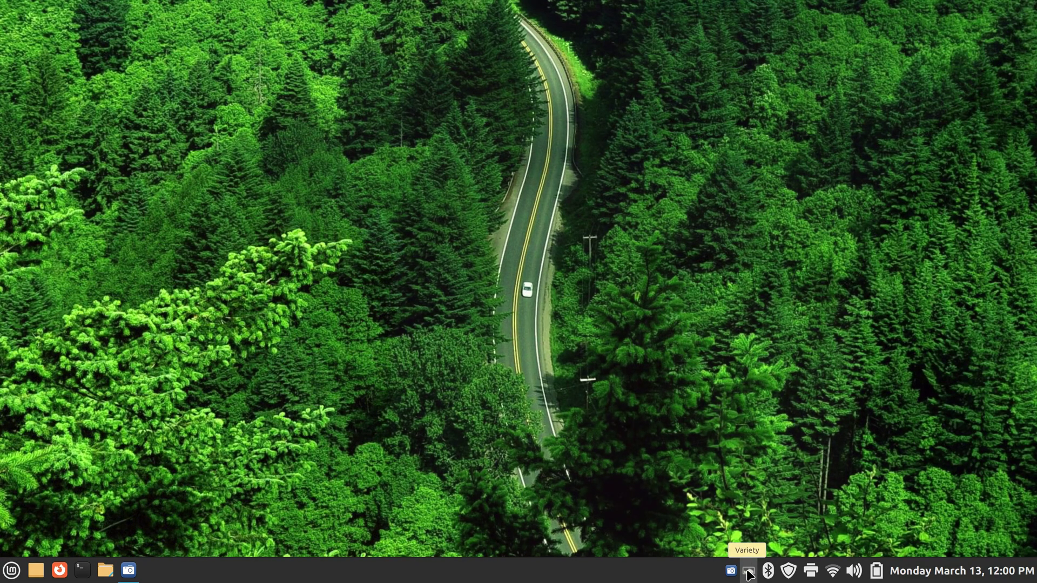
click(750, 574)
click(750, 575)
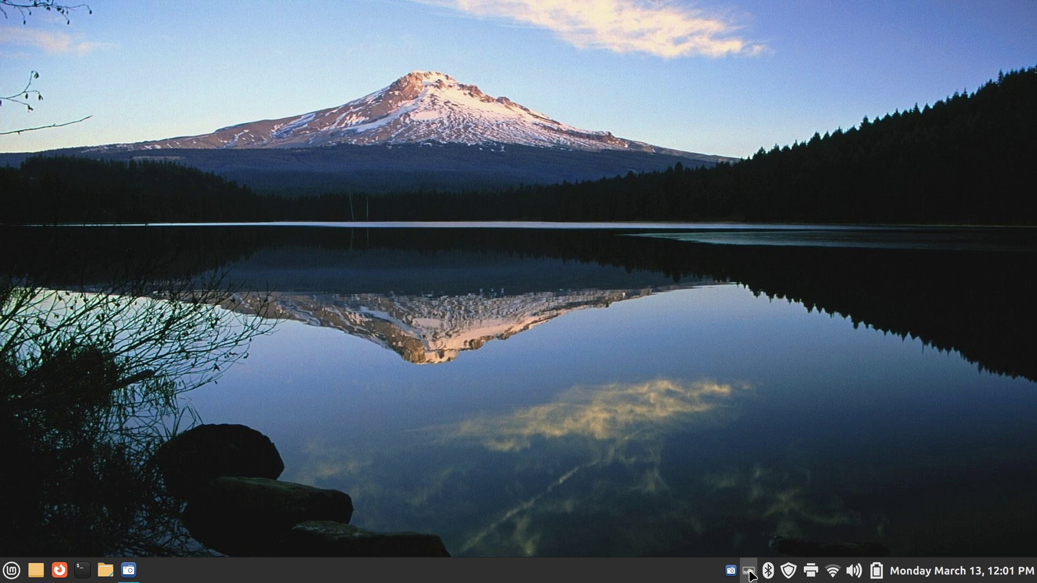
click(750, 574)
Re-enable APOD, Bing, Earth View, Unsplash, flickr, backgrounds, Fetched and Favorites, then close Preferences
click(803, 504)
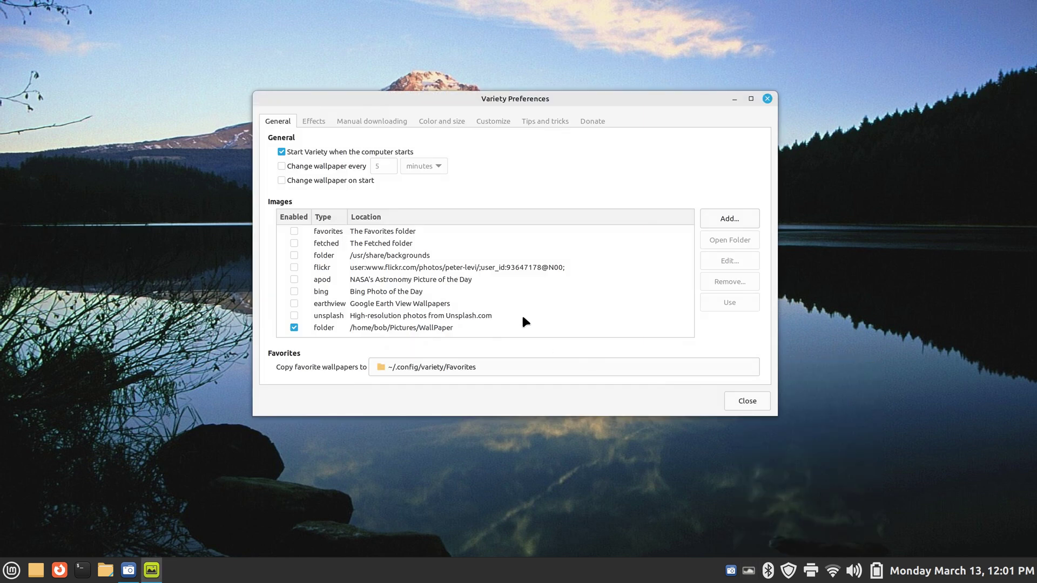
click(293, 279)
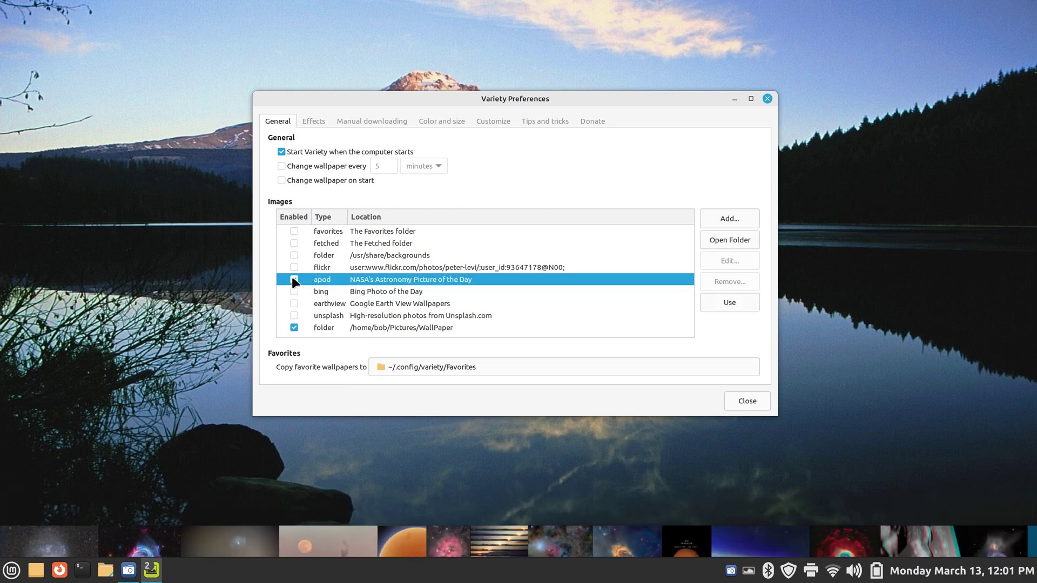
click(294, 279)
click(294, 291)
click(294, 304)
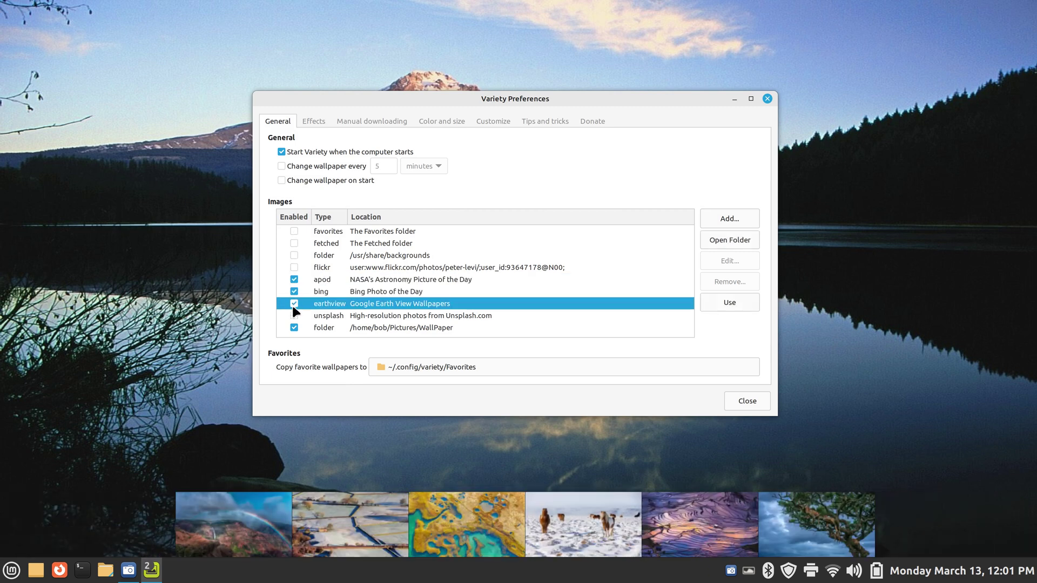
click(294, 316)
click(294, 268)
click(294, 255)
click(294, 243)
click(294, 231)
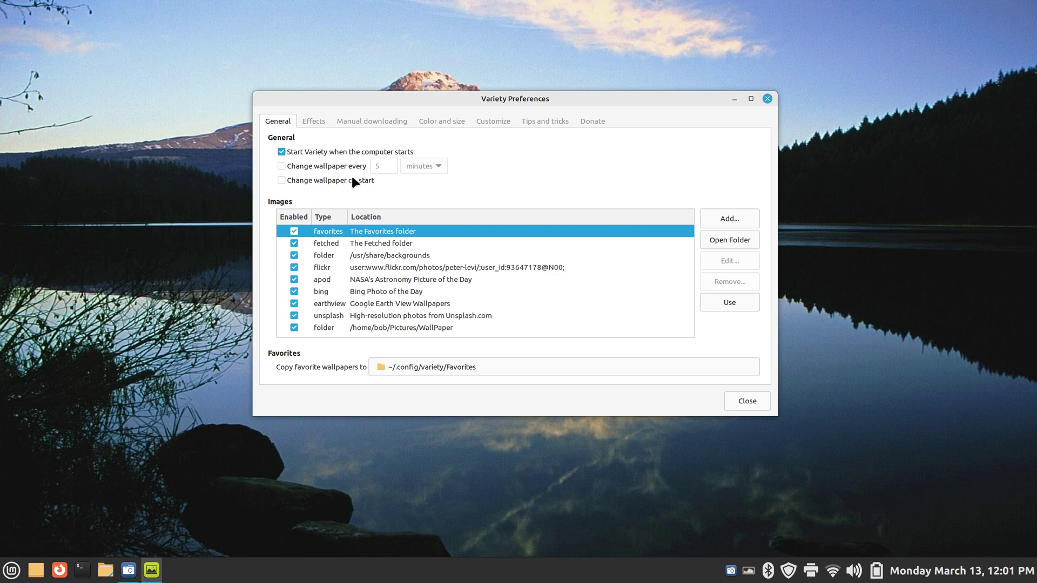
click(767, 96)
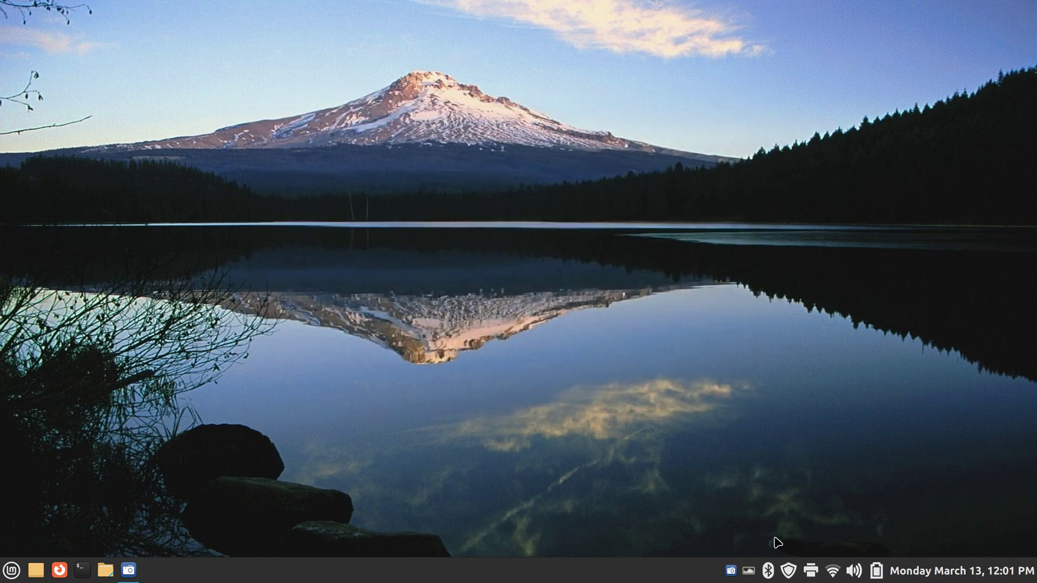
Scroll past the snowy horses and Mint logo to the Bing Waimea rainbow-canyon wallpaper
scroll(749, 571, down, 2)
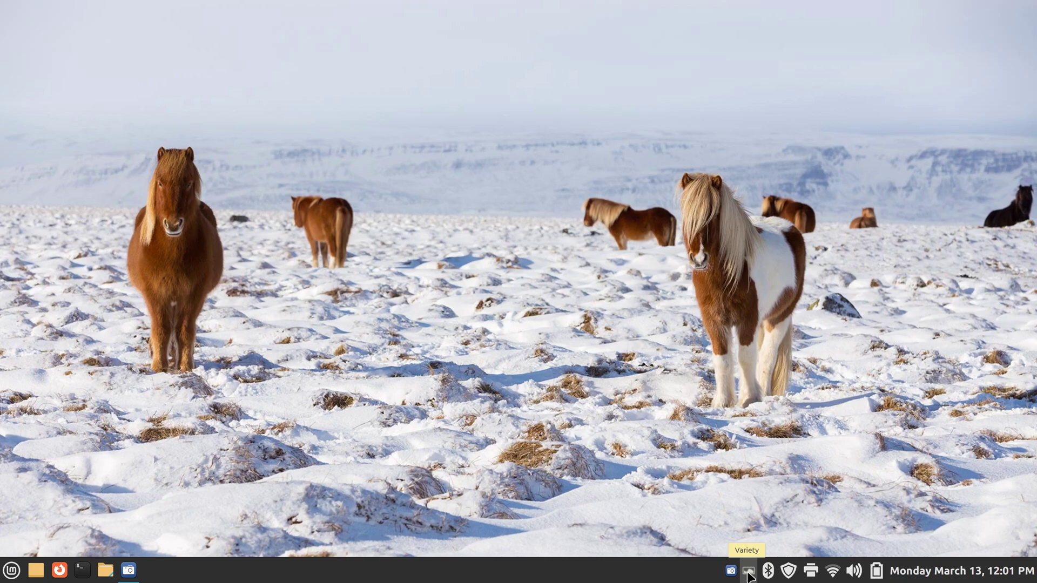
scroll(749, 575, down, 1)
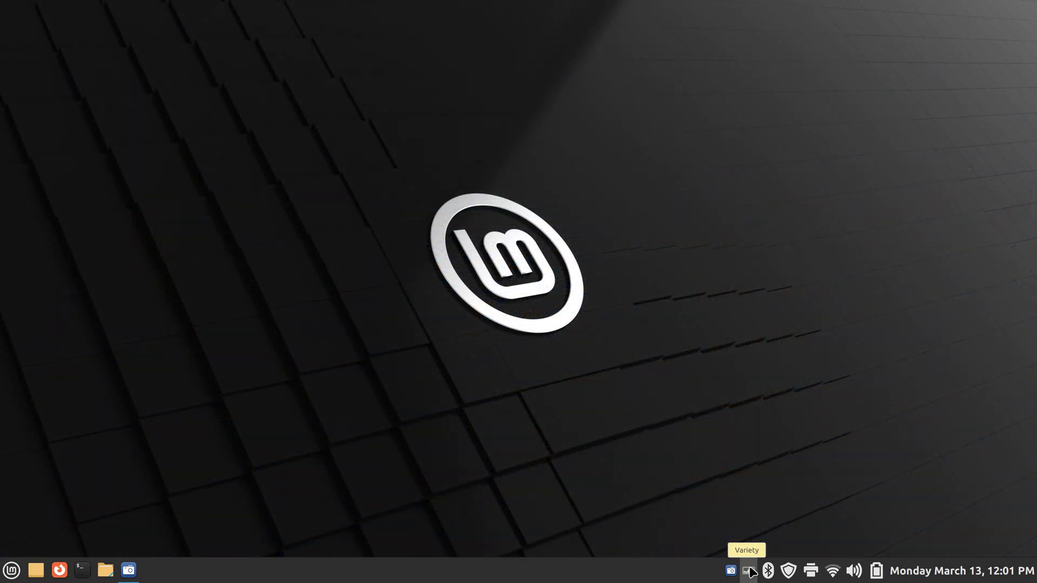
scroll(749, 575, up, 1)
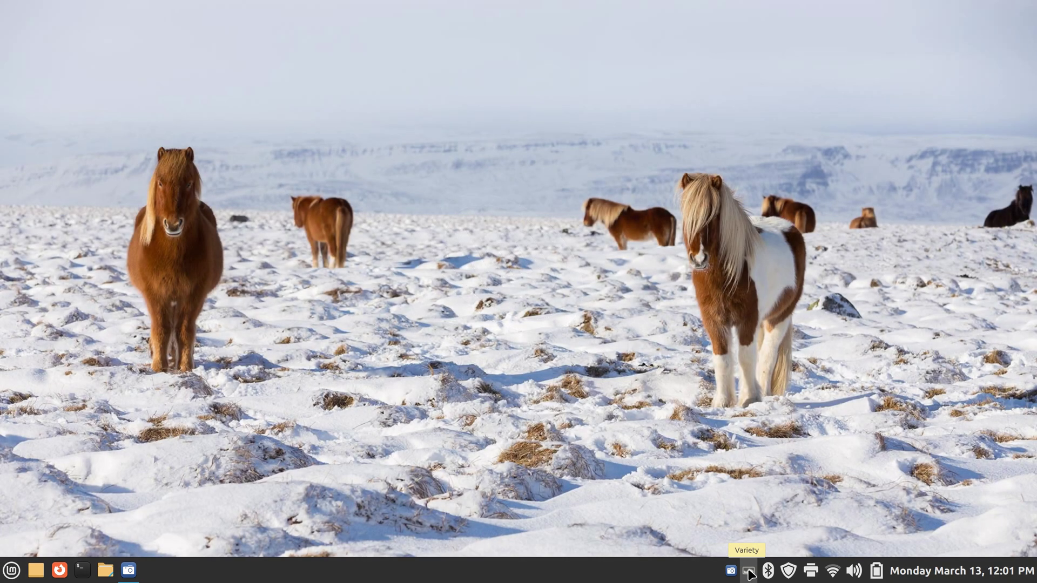
scroll(749, 574, up, 1)
click(750, 574)
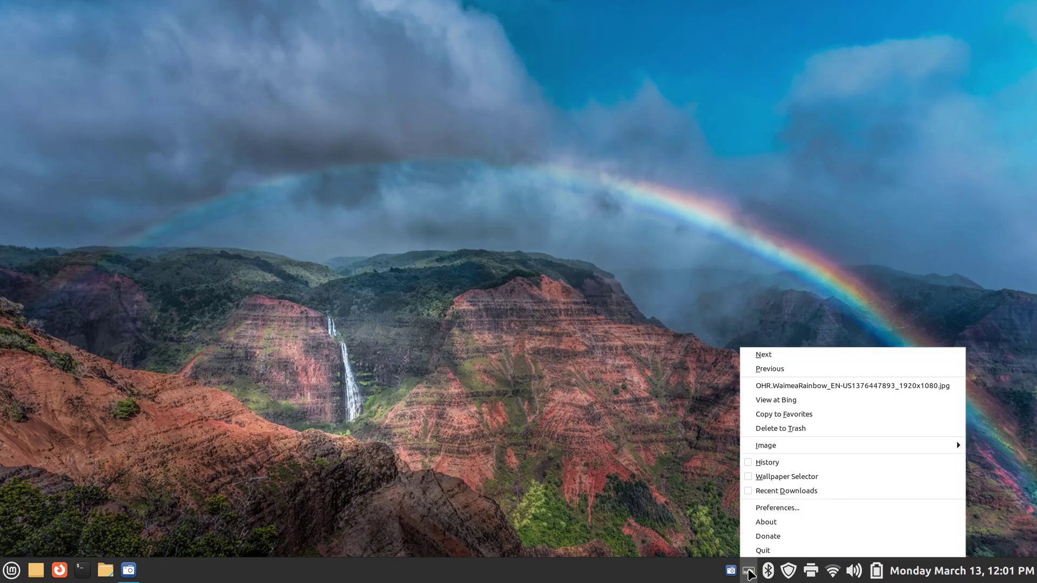
View the canyon wallpaper's Bing page in Firefox, then close the browser
click(808, 402)
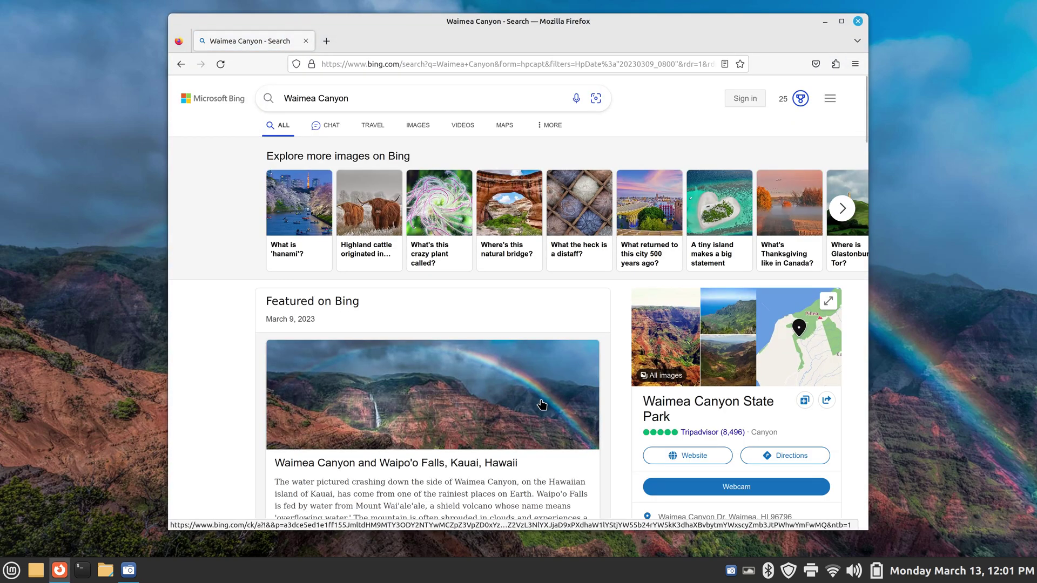
click(859, 21)
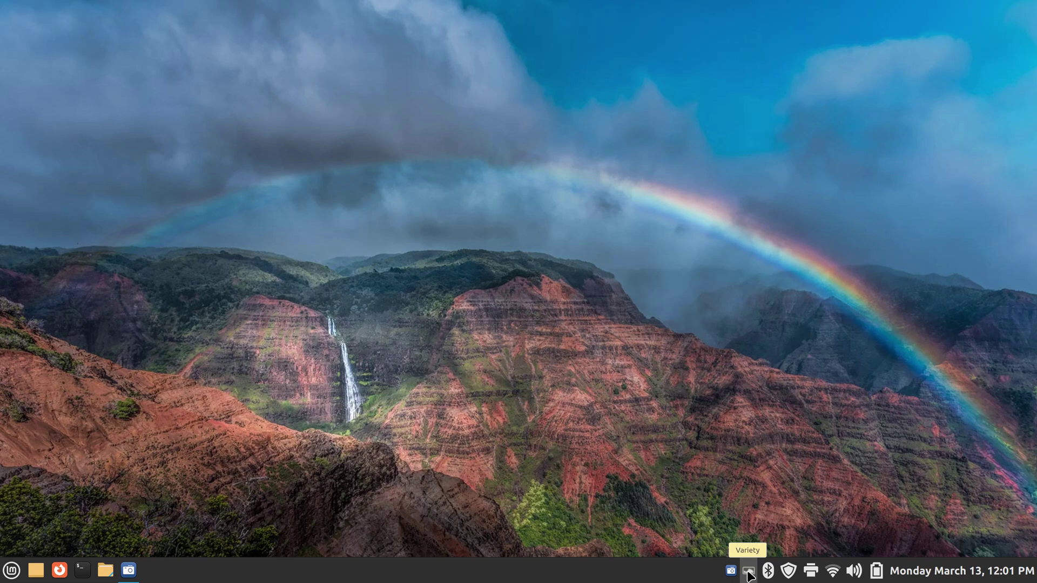
Cycle wallpapers to the forest-road photo 24.jpg and reopen Variety Preferences
scroll(749, 575, up, 2)
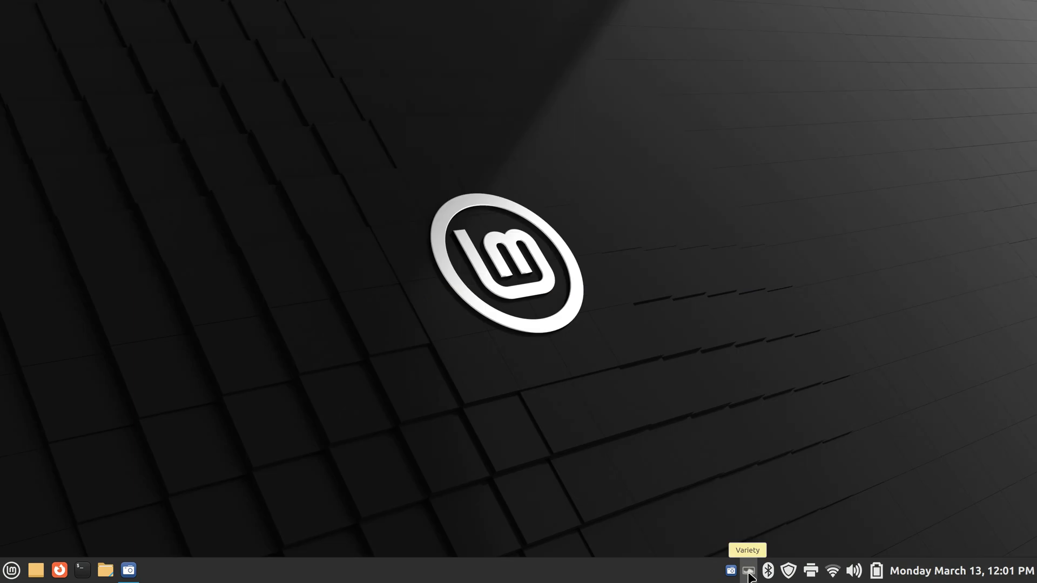
scroll(749, 576, down, 1)
scroll(749, 576, down, 1)
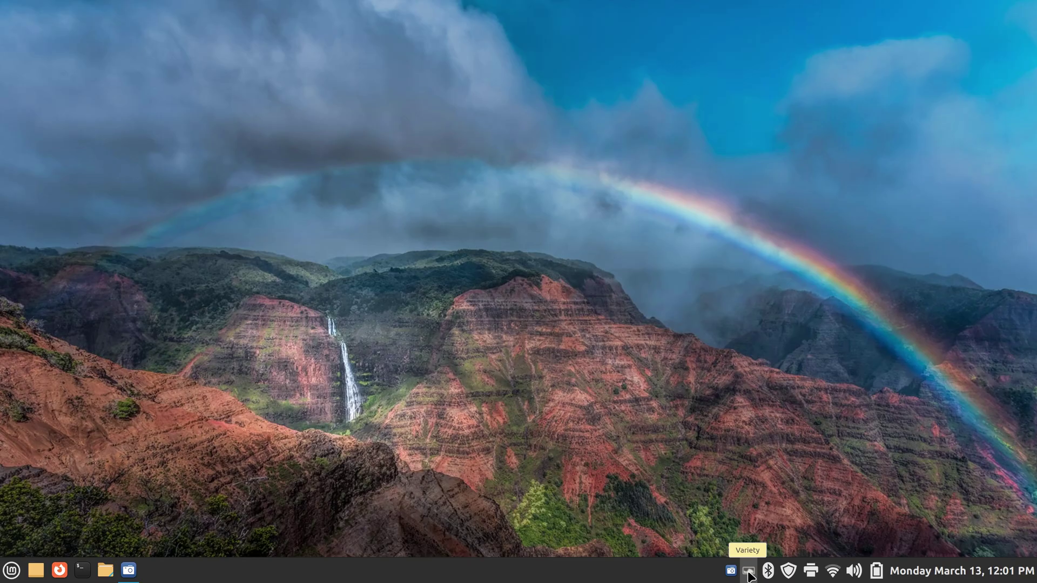
scroll(749, 576, down, 1)
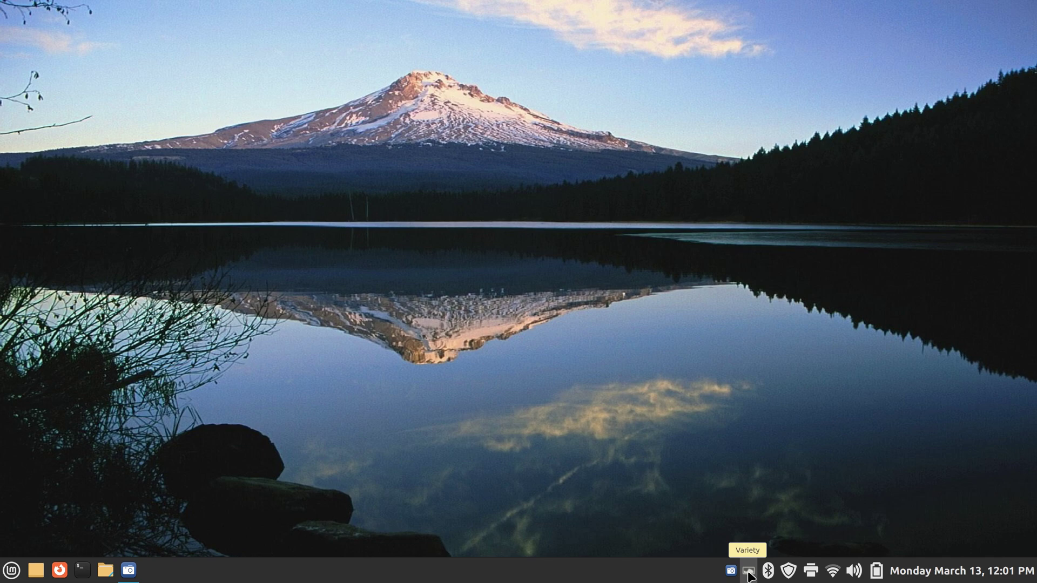
scroll(750, 576, down, 1)
click(750, 575)
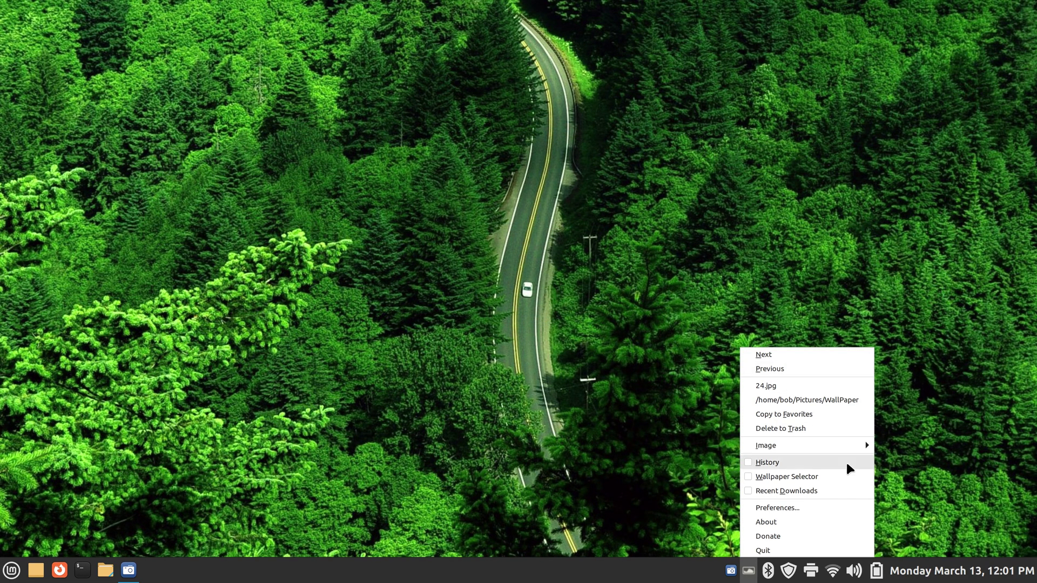
click(816, 511)
Try the WallPaper folder's paint-splash image, then Bing's rainbow canyon and tree photos as wallpaper
click(469, 330)
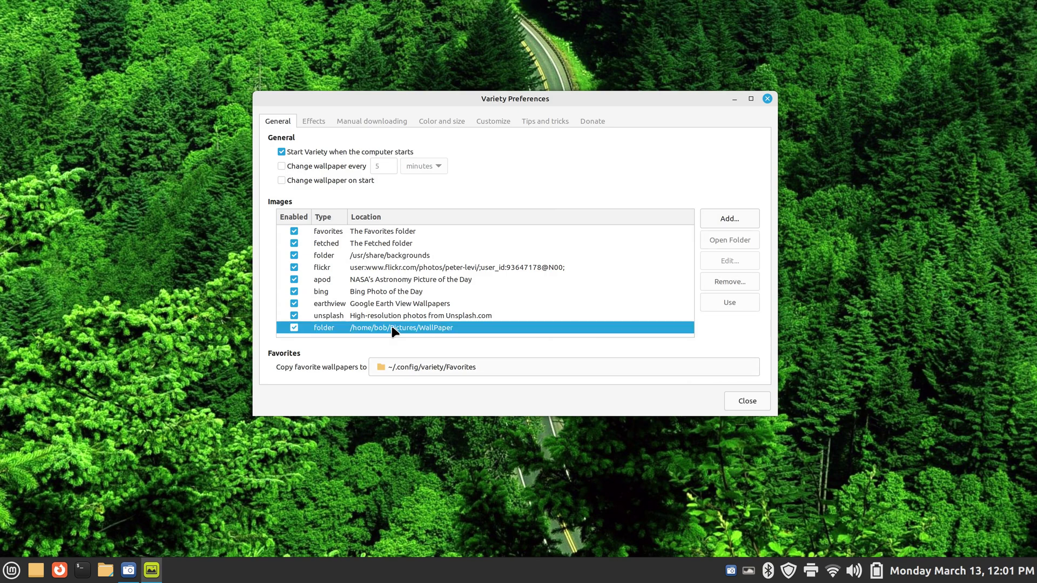
click(68, 545)
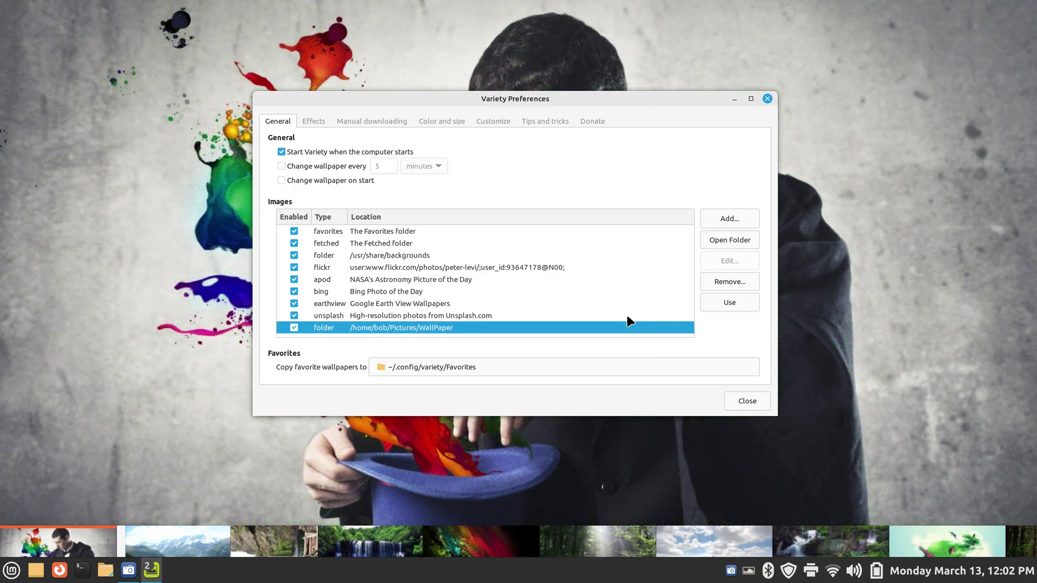
click(385, 292)
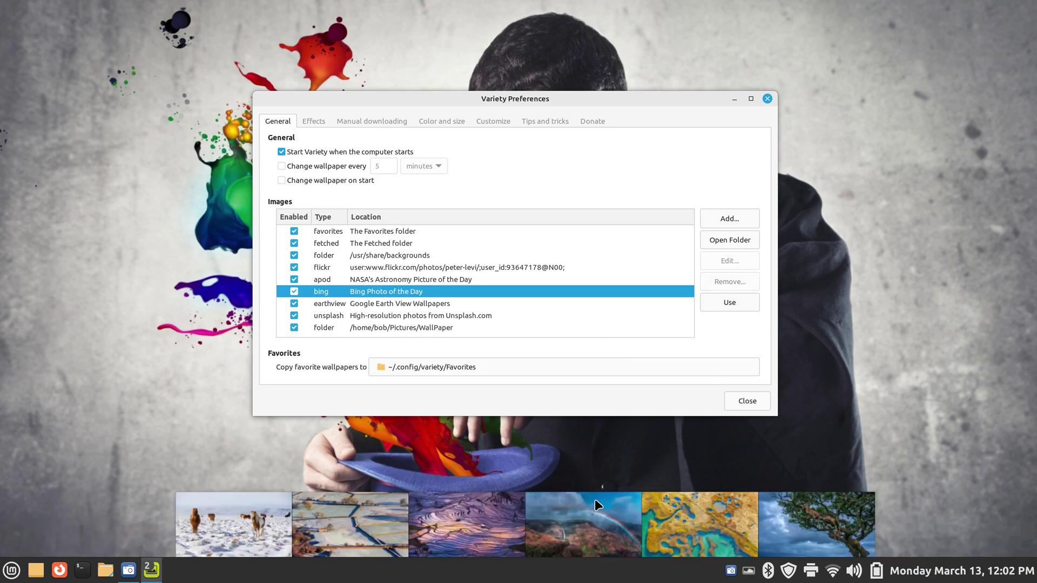
click(587, 533)
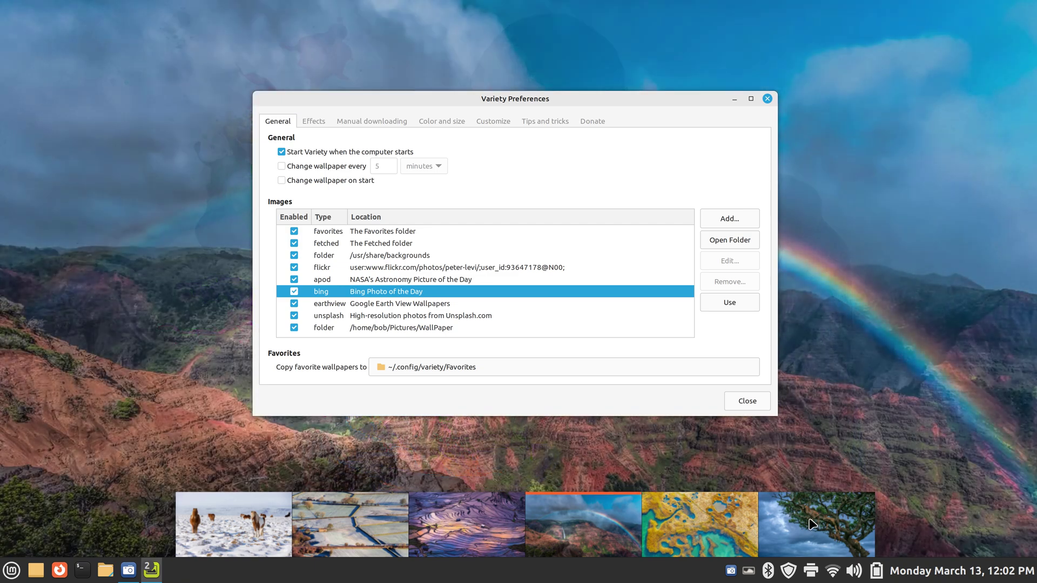
click(812, 517)
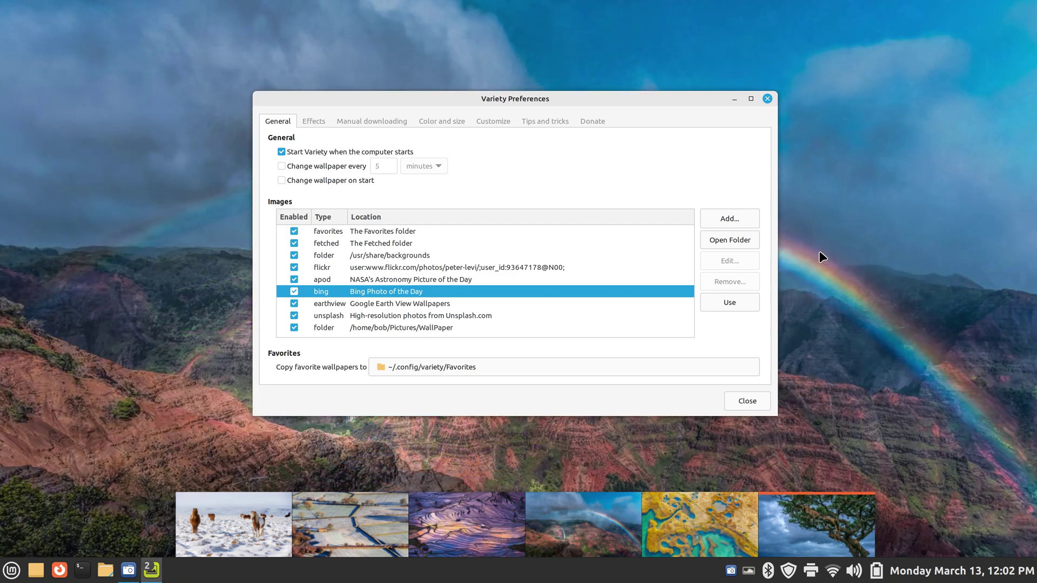
drag(663, 96, 690, 117)
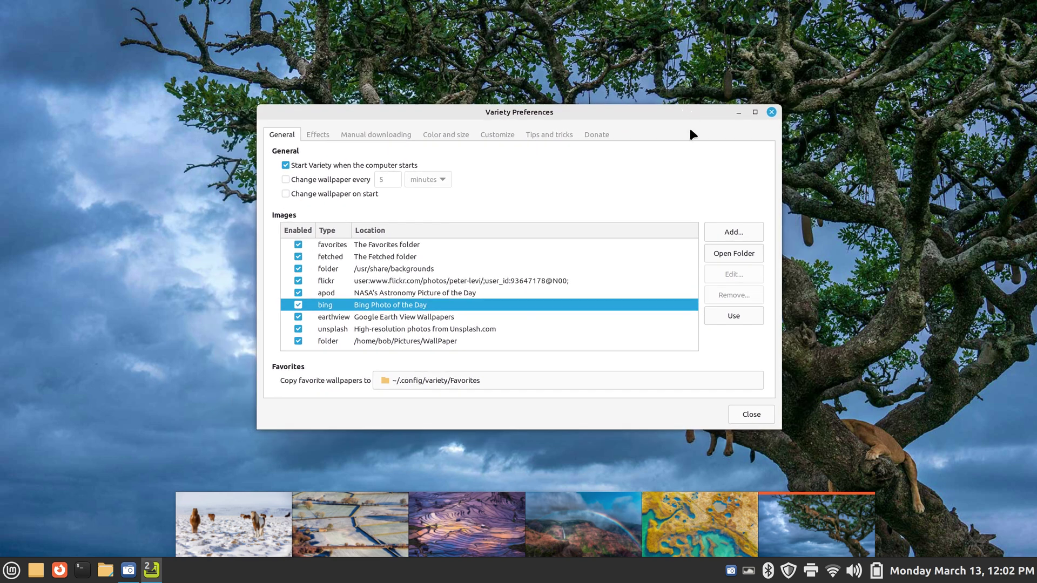
Set the NASA APOD moon photo as wallpaper, then close Preferences and the thumbnail strip
click(411, 294)
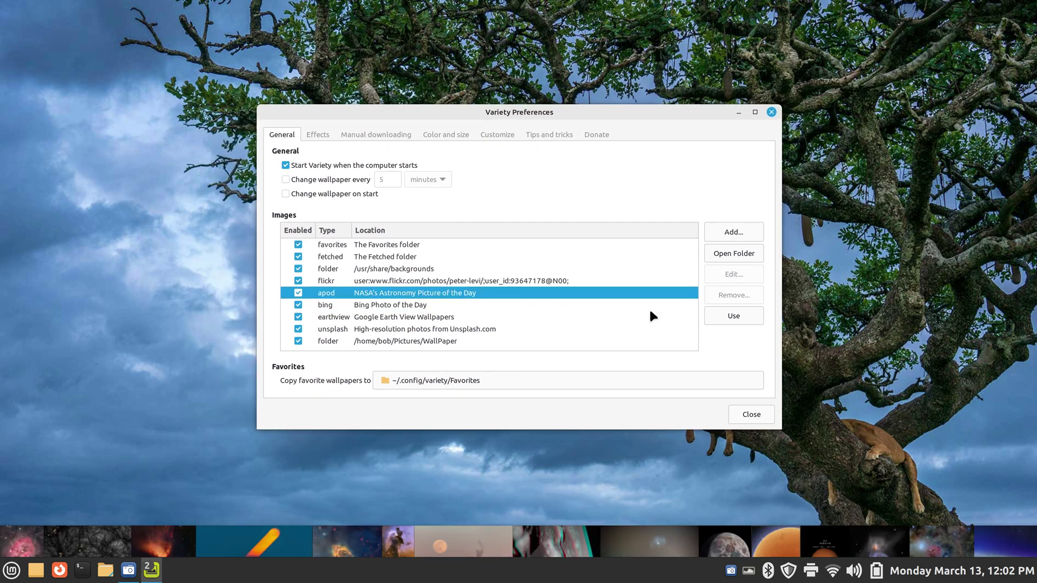
click(735, 544)
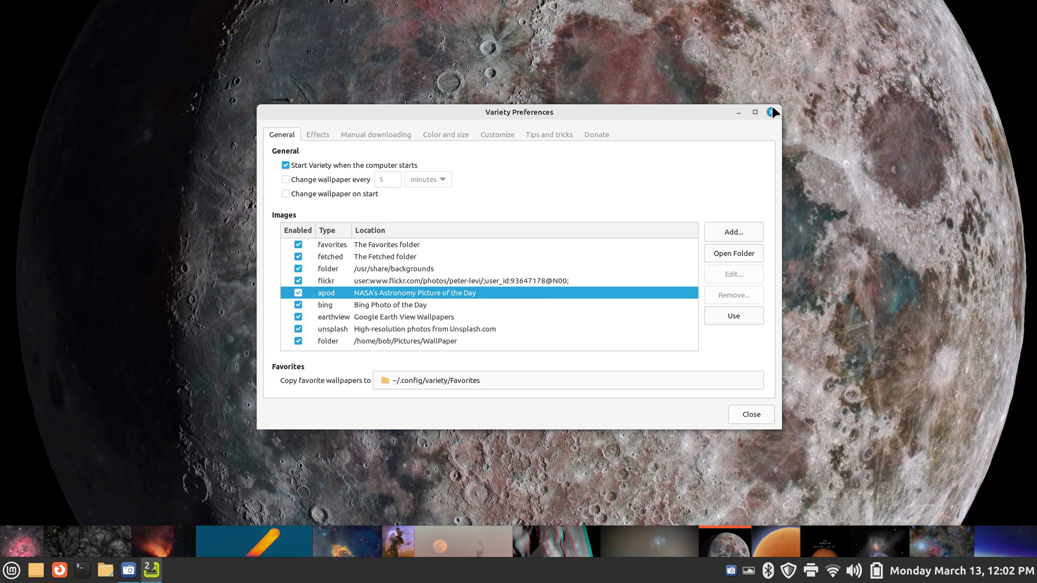
click(772, 113)
click(151, 570)
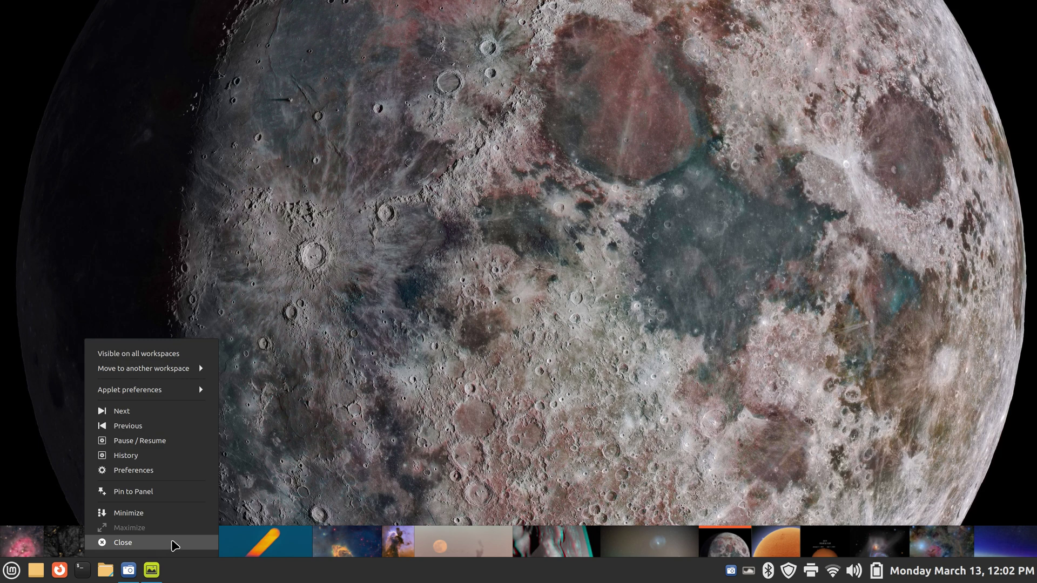
click(174, 544)
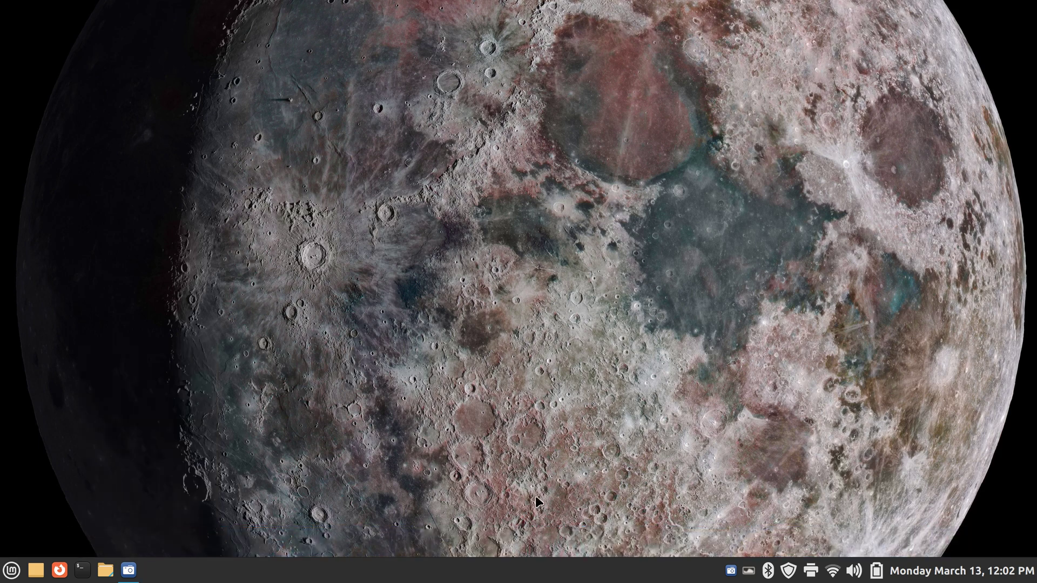
click(749, 570)
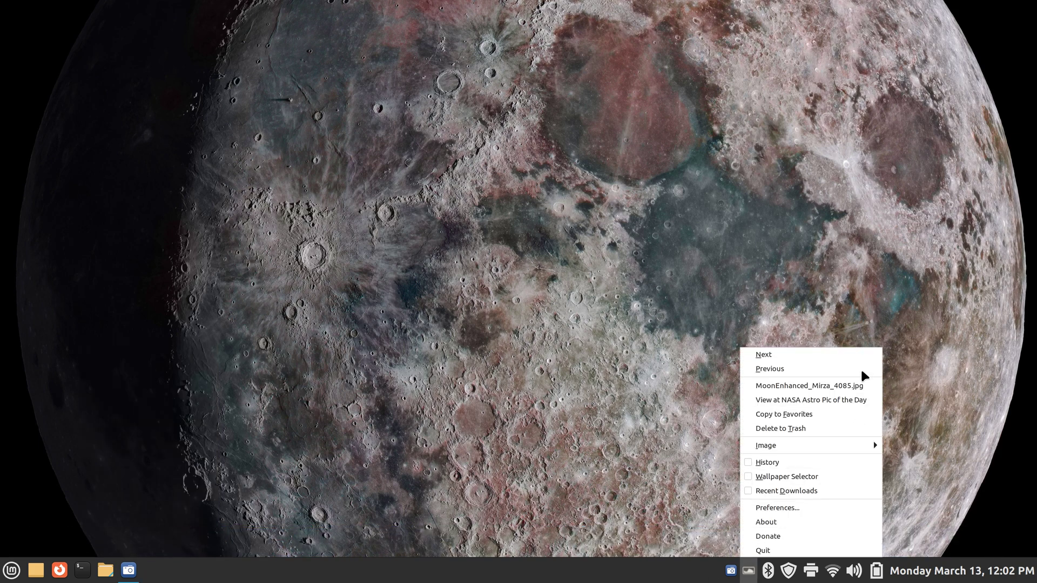
Open the Moon Enhanced wallpaper's APOD page in Firefox, scroll through it, and close the browser
click(822, 401)
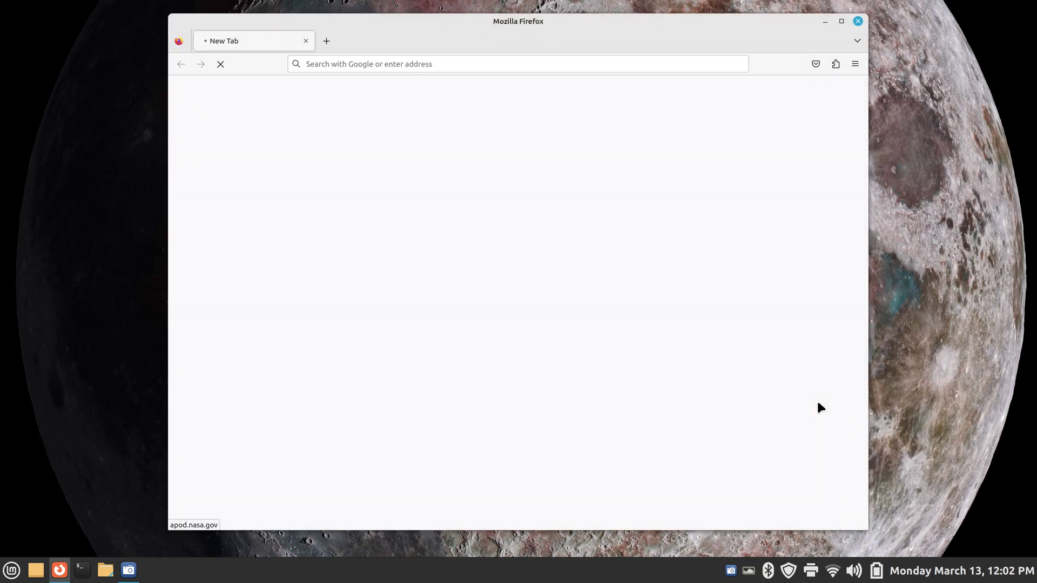
scroll(737, 379, down, 5)
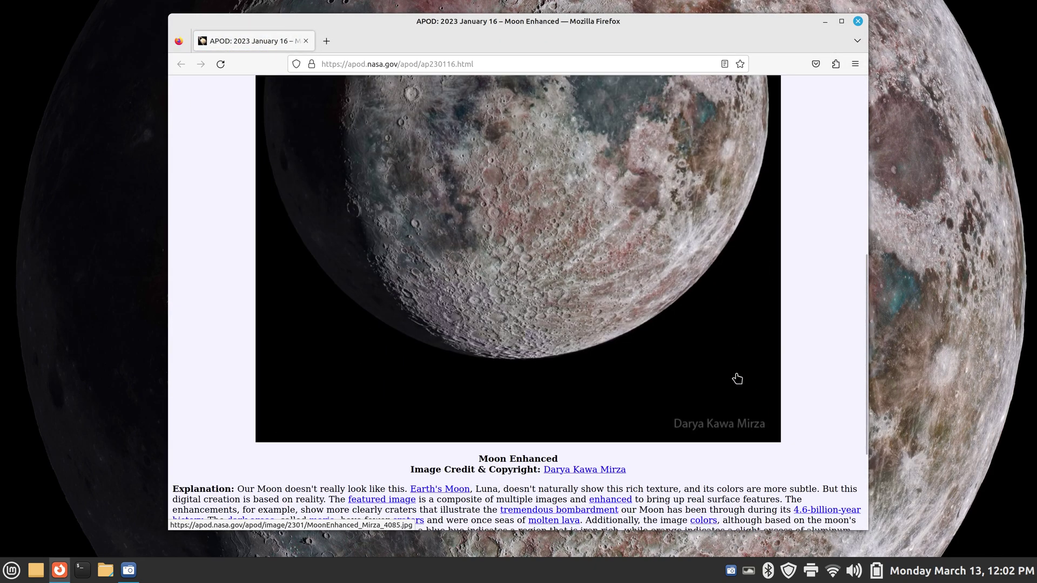
scroll(737, 378, up, 5)
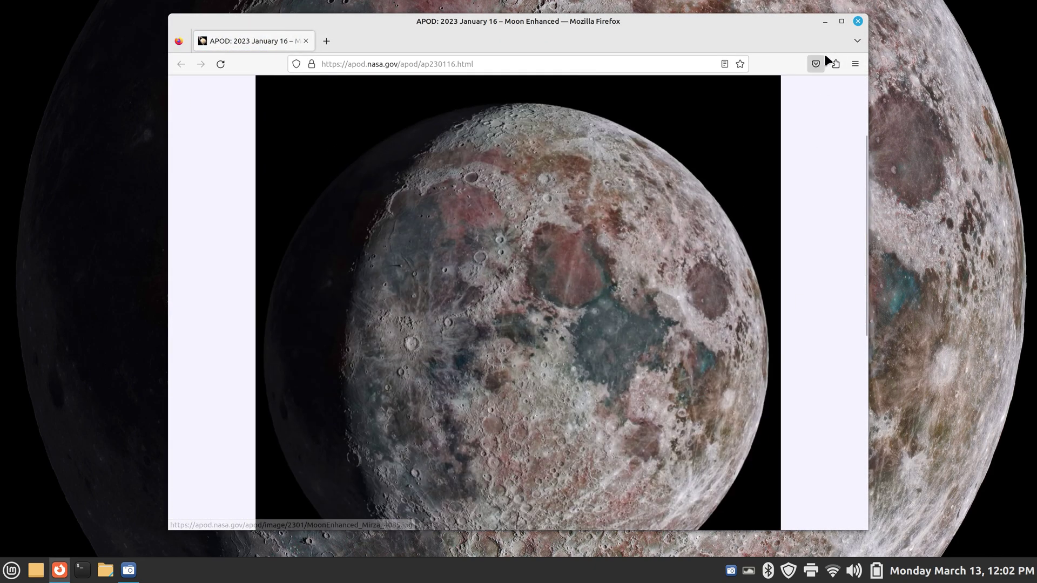
click(858, 21)
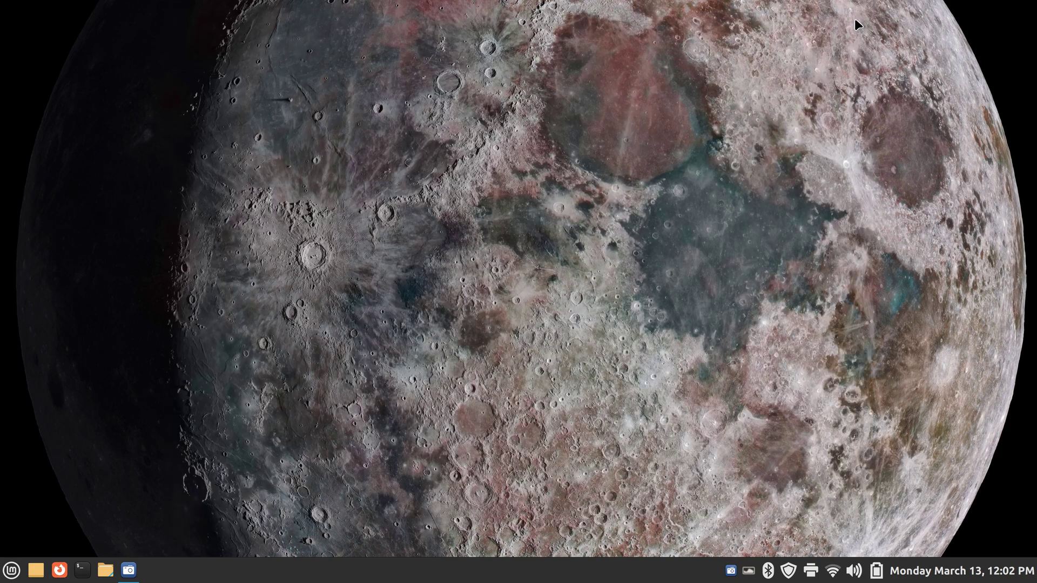
click(750, 572)
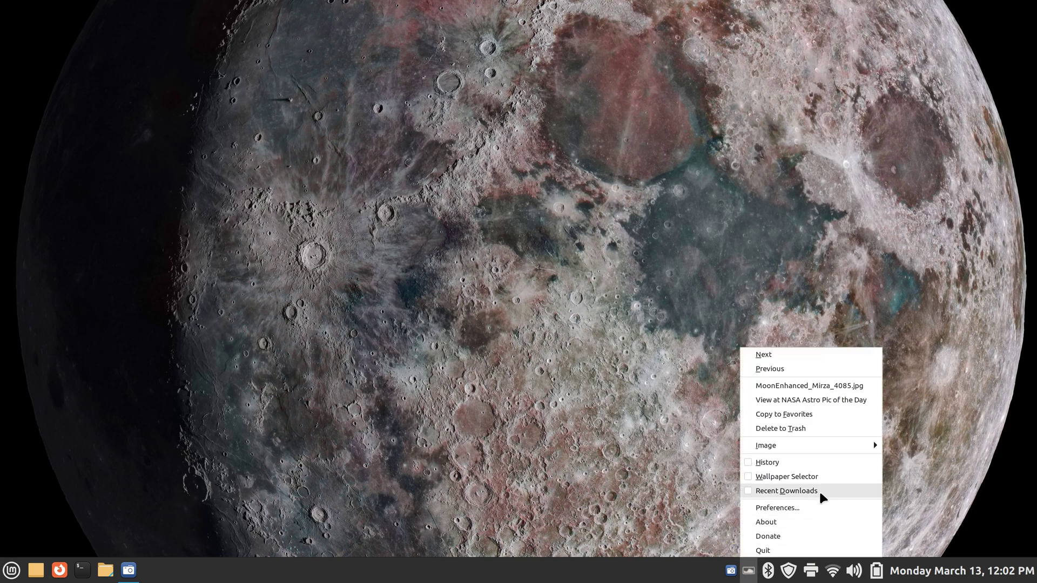
Pick the dark cosmic-web image from the apod source as wallpaper, then close Preferences and thumbnails
click(813, 508)
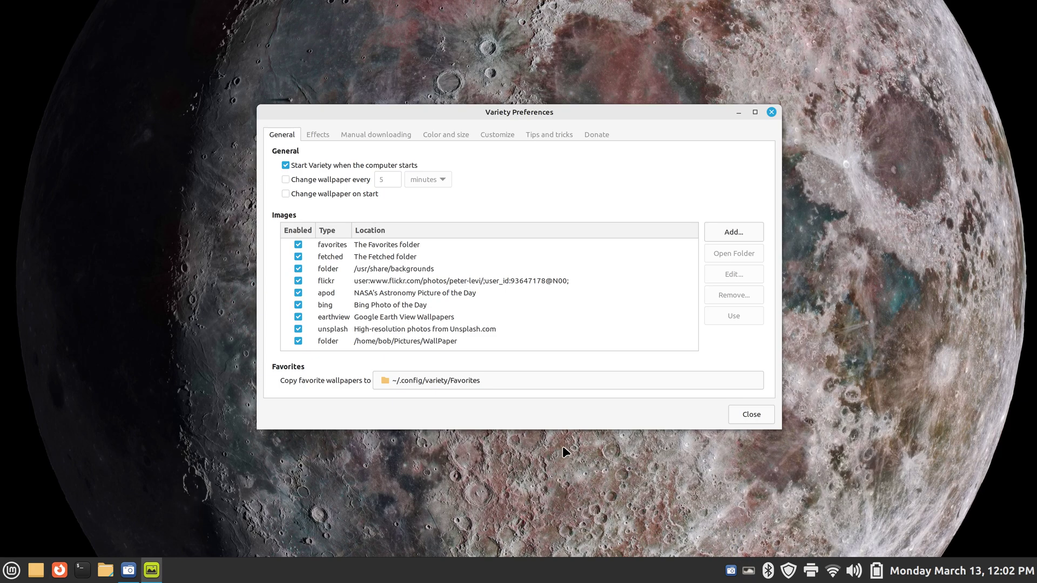
click(401, 294)
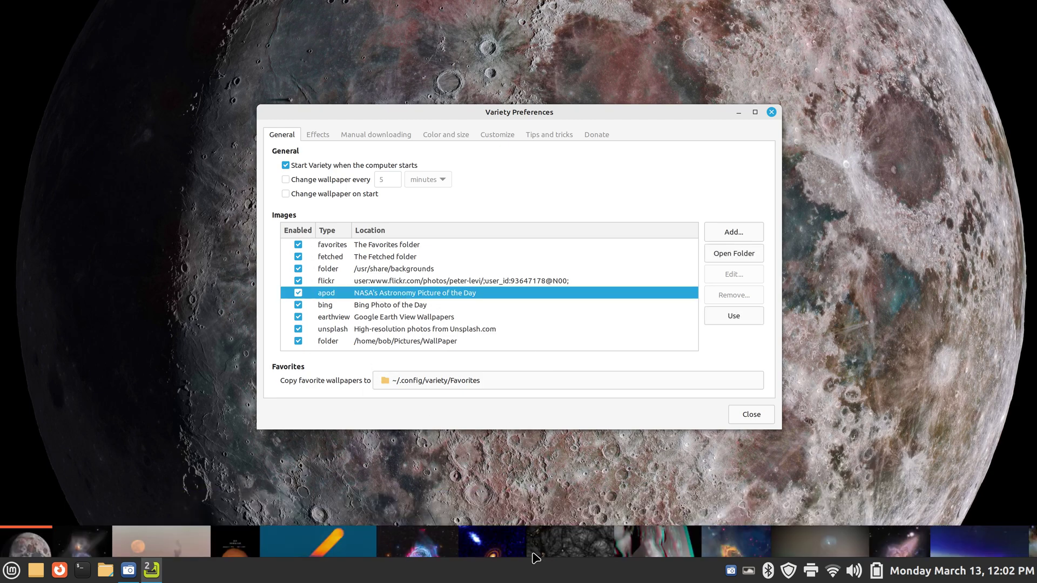
click(606, 533)
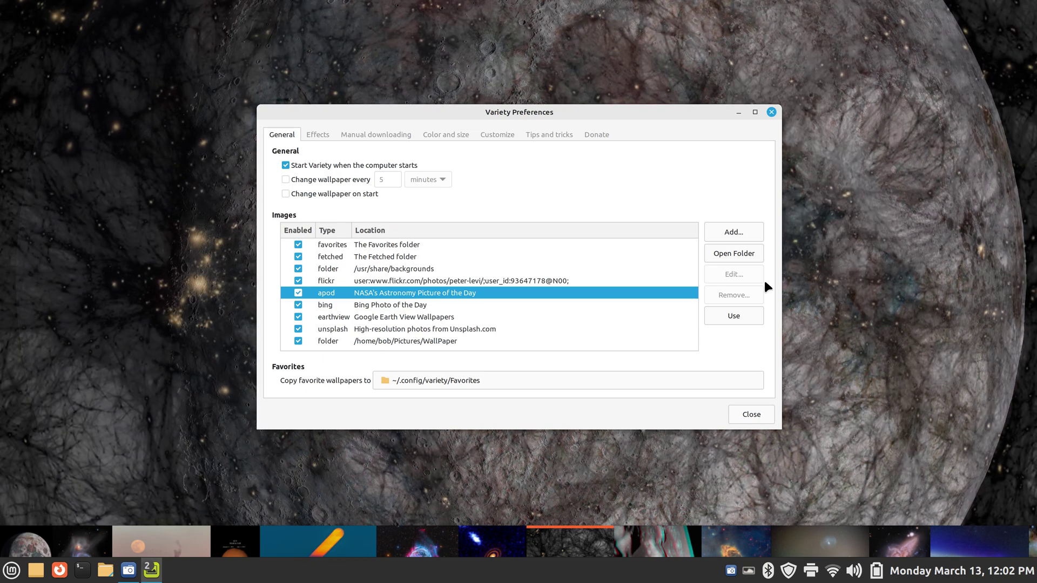
click(771, 112)
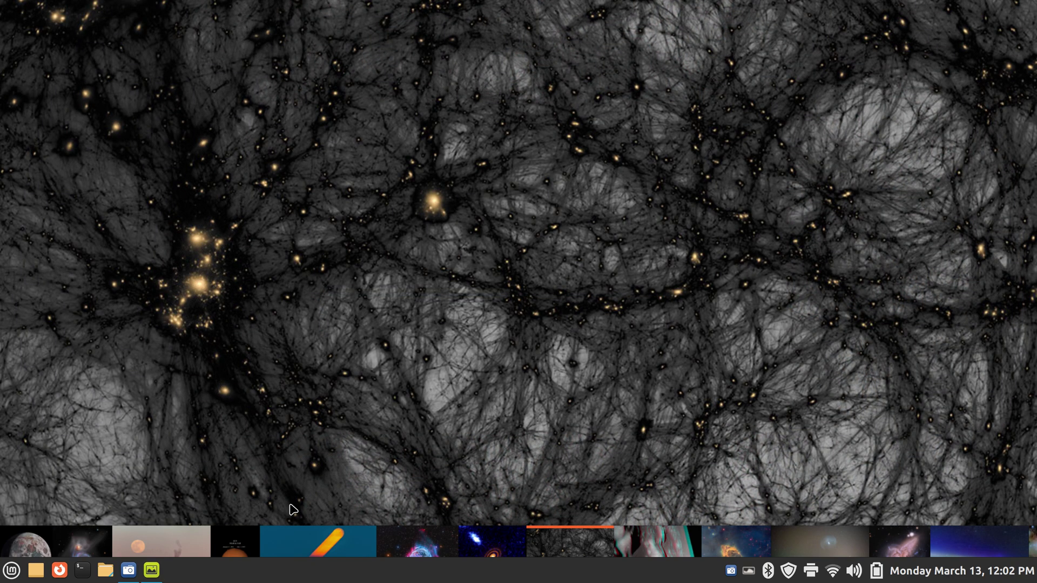
right_click(153, 572)
click(155, 543)
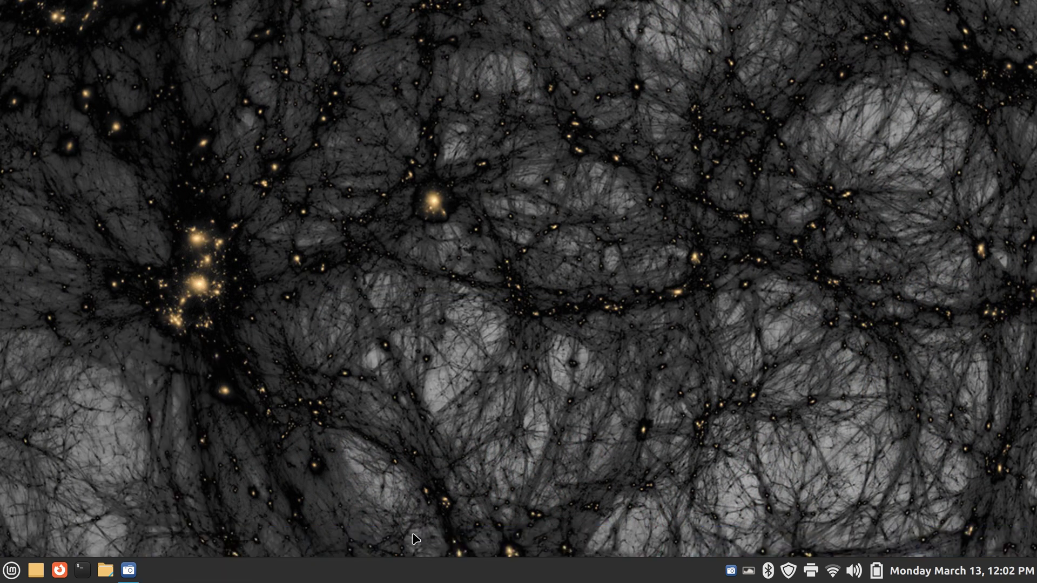
Open the 'Dark Matter in a Simulated Universe' APOD page, scroll through it, and close Firefox
click(749, 571)
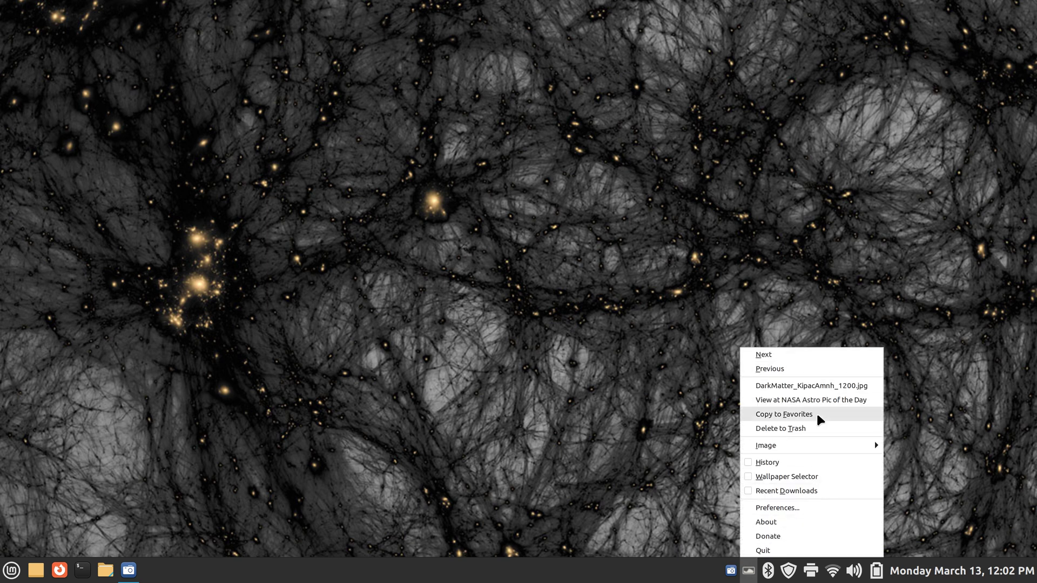
click(821, 404)
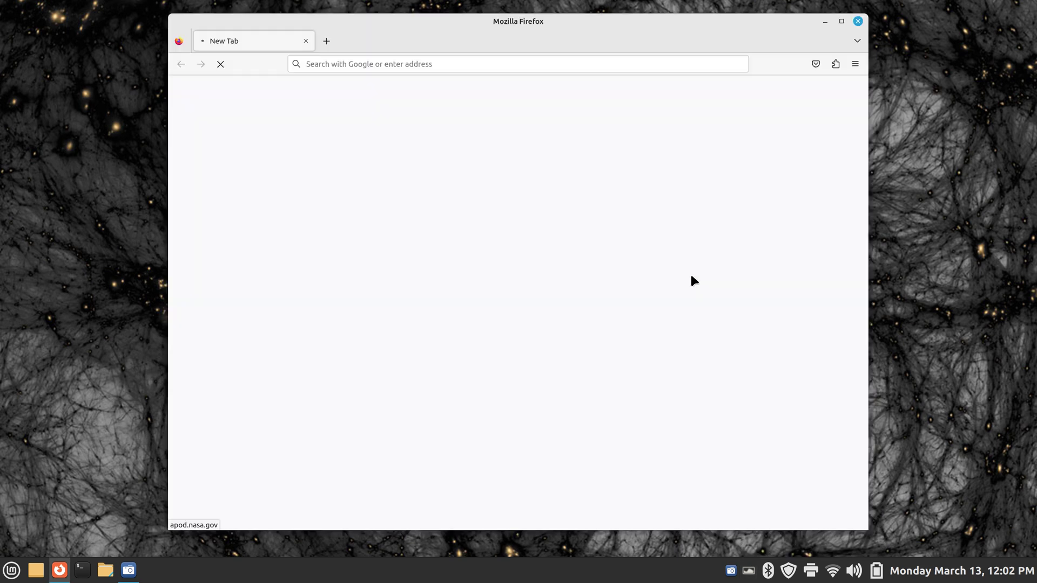
scroll(633, 283, down, 6)
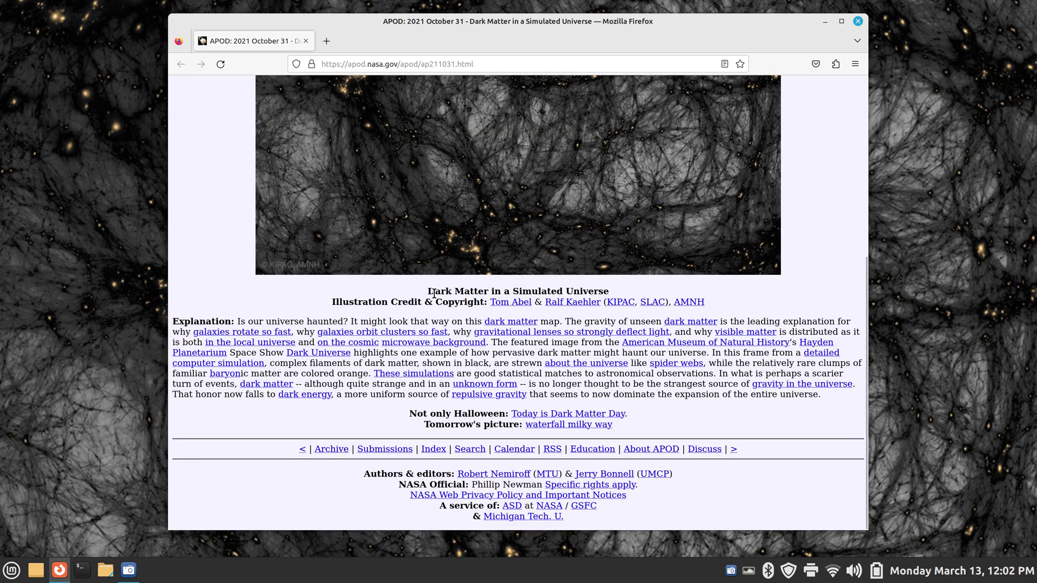
scroll(701, 328, up, 1)
scroll(701, 328, up, 4)
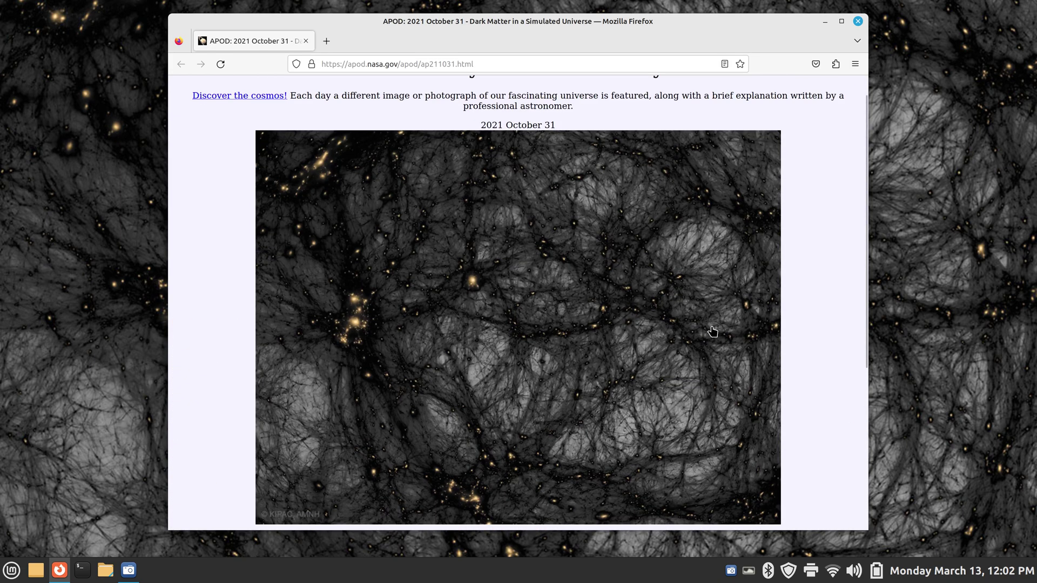
click(857, 21)
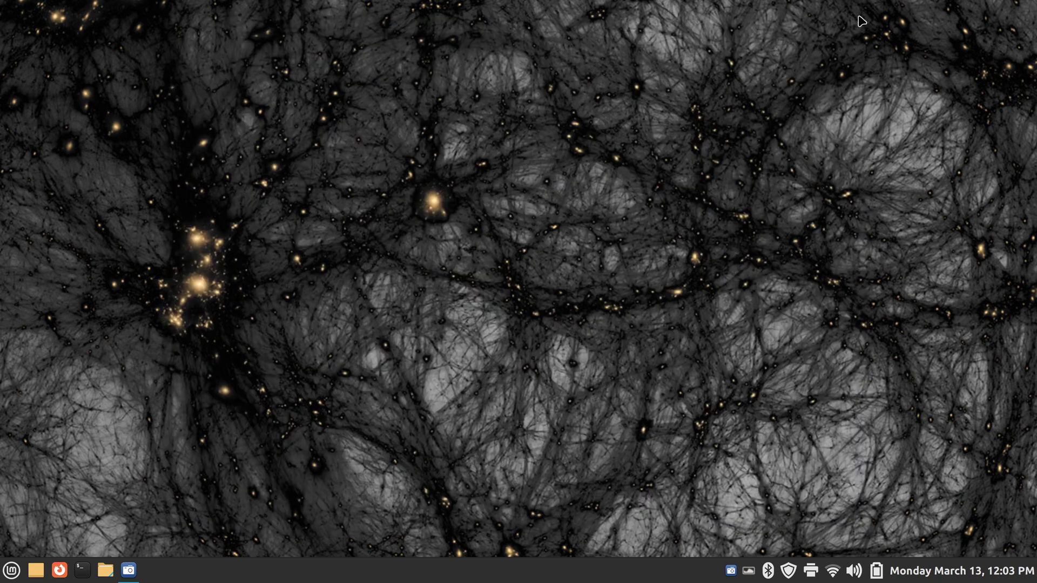
Enable 'Change wallpaper every' with a 5-second interval and close Preferences
click(749, 571)
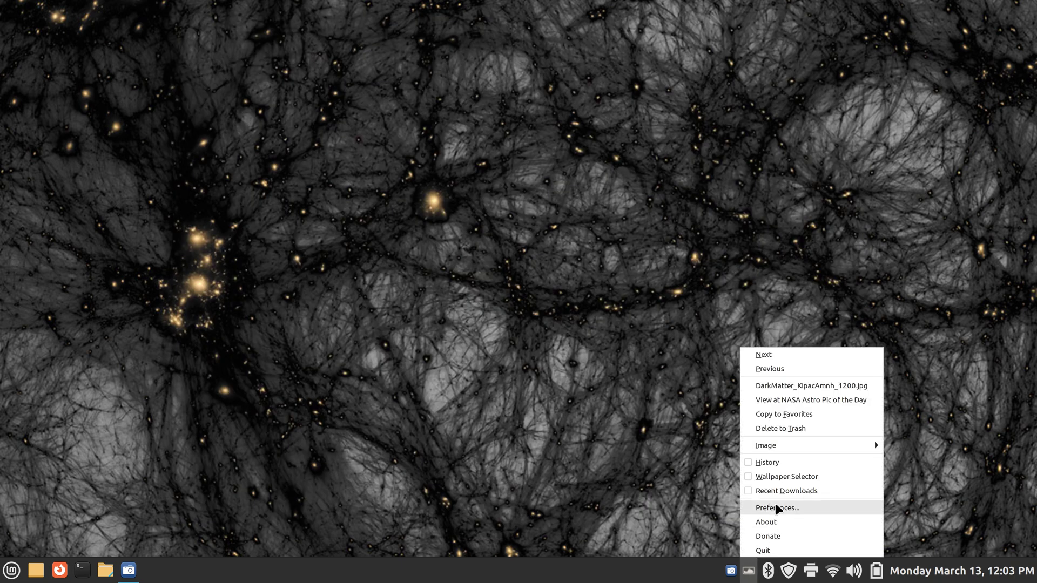
click(781, 506)
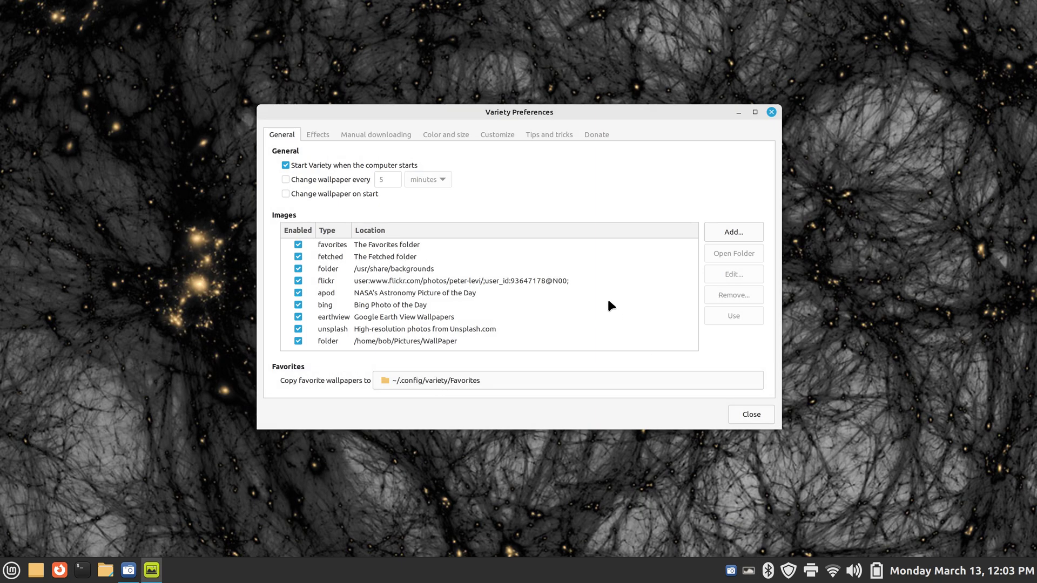
click(286, 181)
click(423, 180)
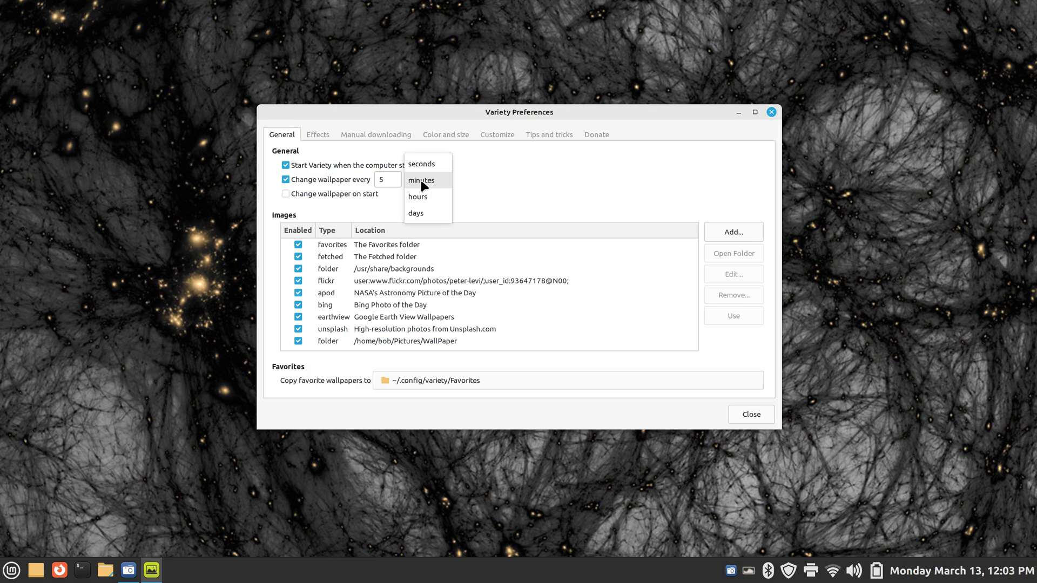
click(420, 161)
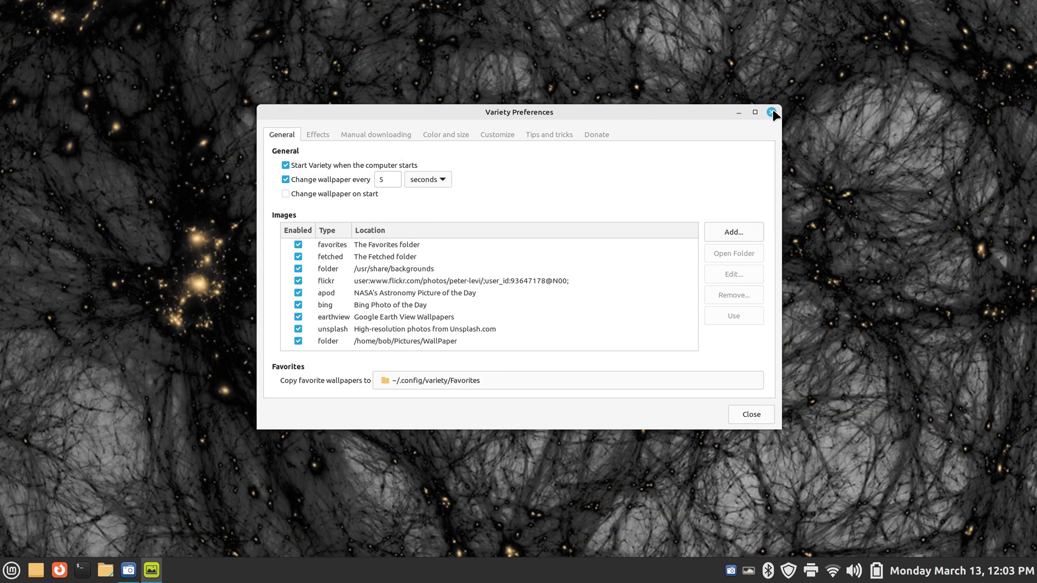
click(772, 112)
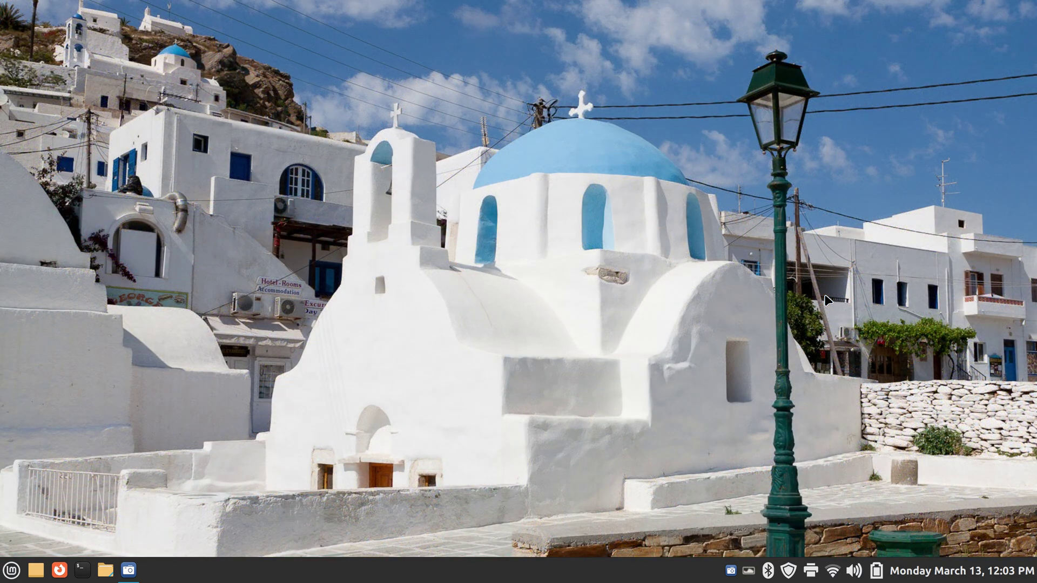
Pause wallpaper cycling on the current frosty-fields image
click(749, 571)
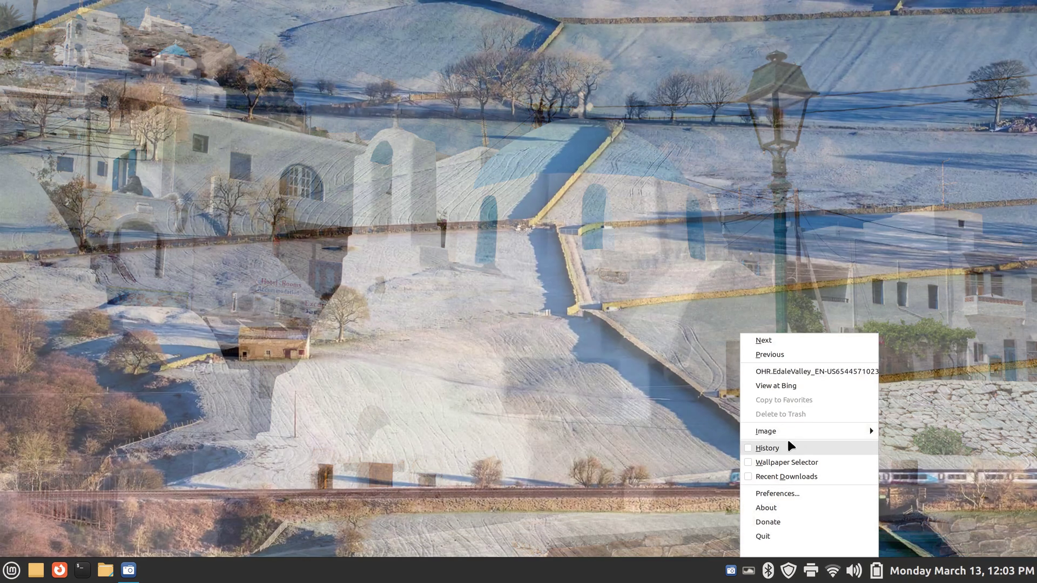
mouse_move(786, 432)
click(670, 501)
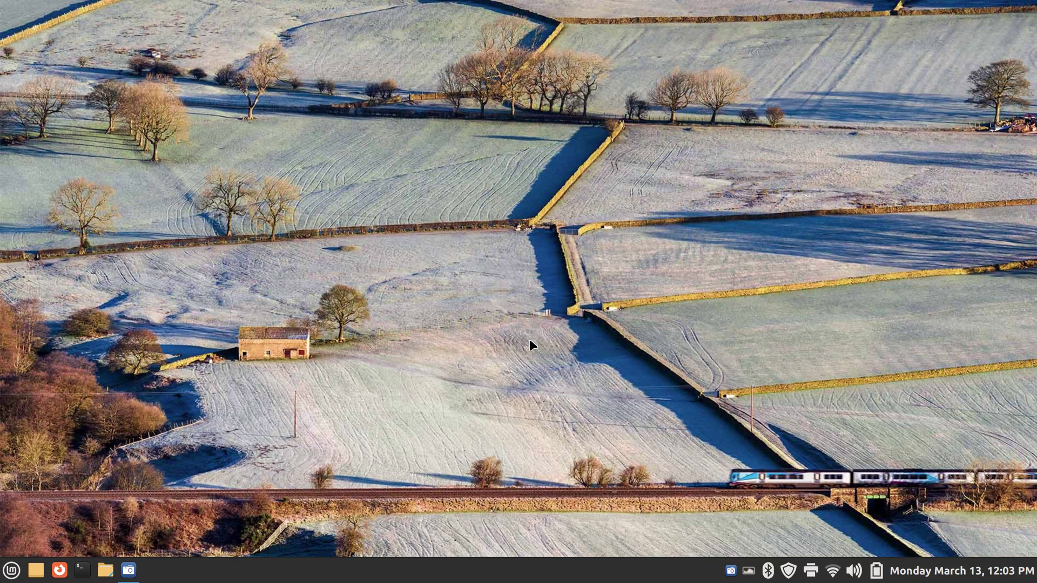
View the Vale of Edale wallpaper's Bing page, then close Firefox
click(749, 571)
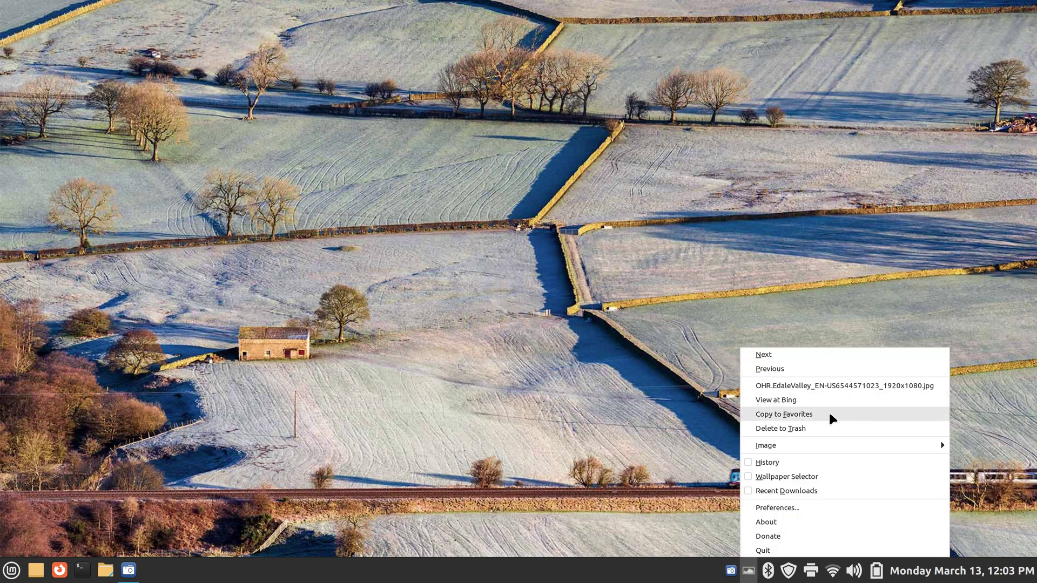
click(775, 399)
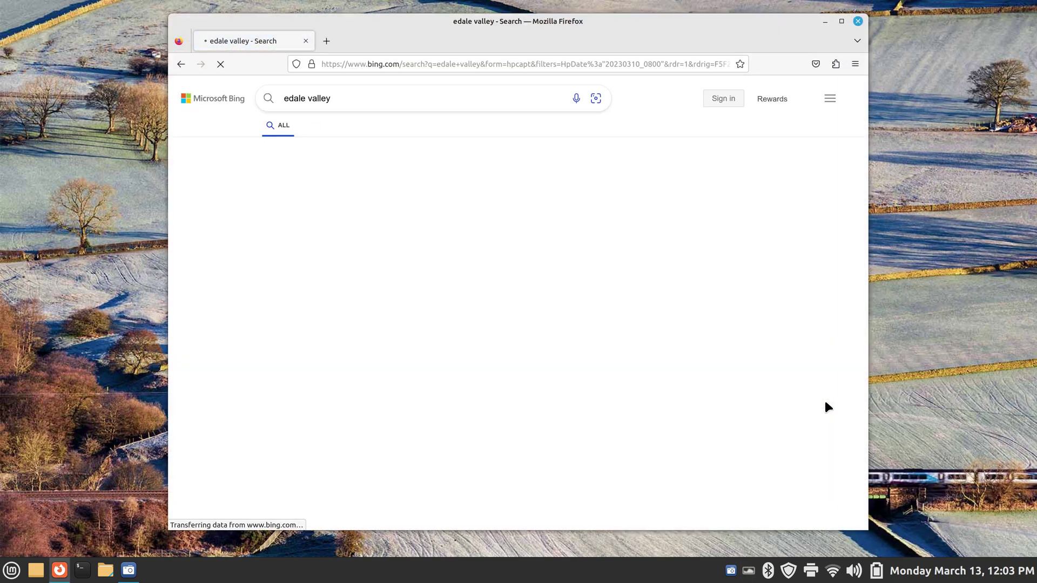
scroll(730, 413, down, 3)
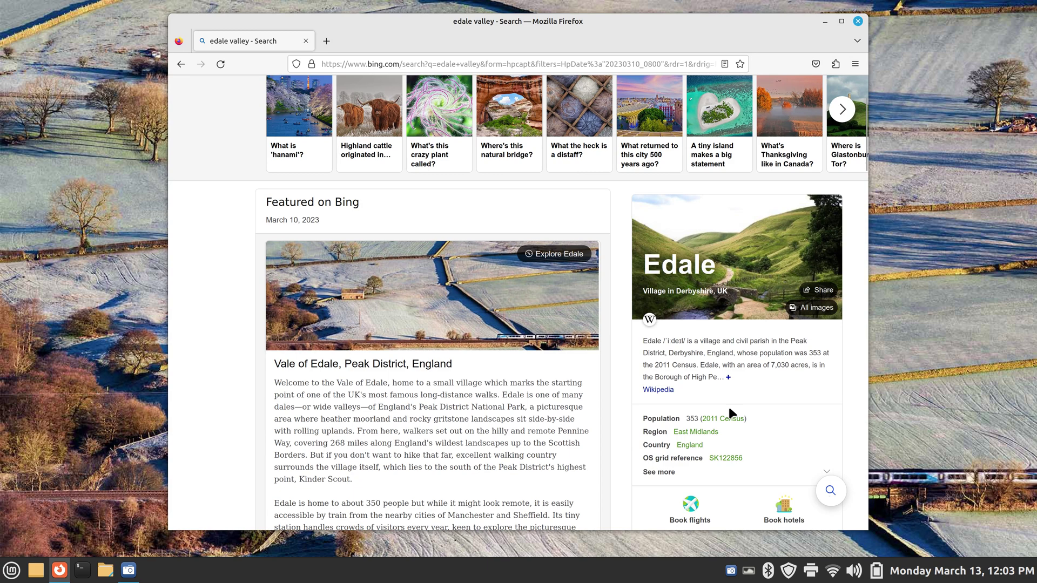
click(858, 22)
click(749, 571)
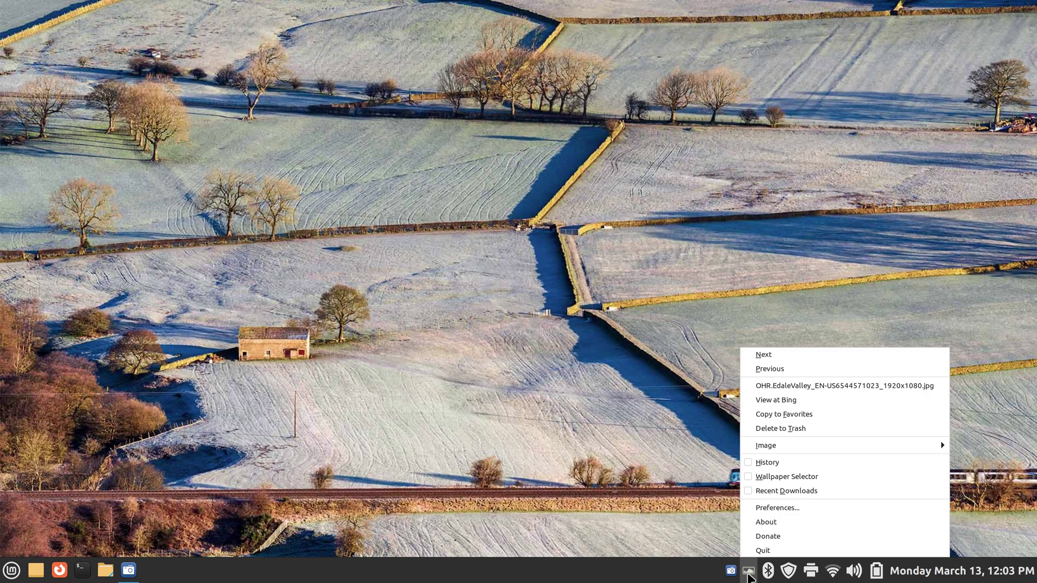
Tick 'Change wallpaper every' and switch the interval unit to minutes, keeping 5
click(787, 508)
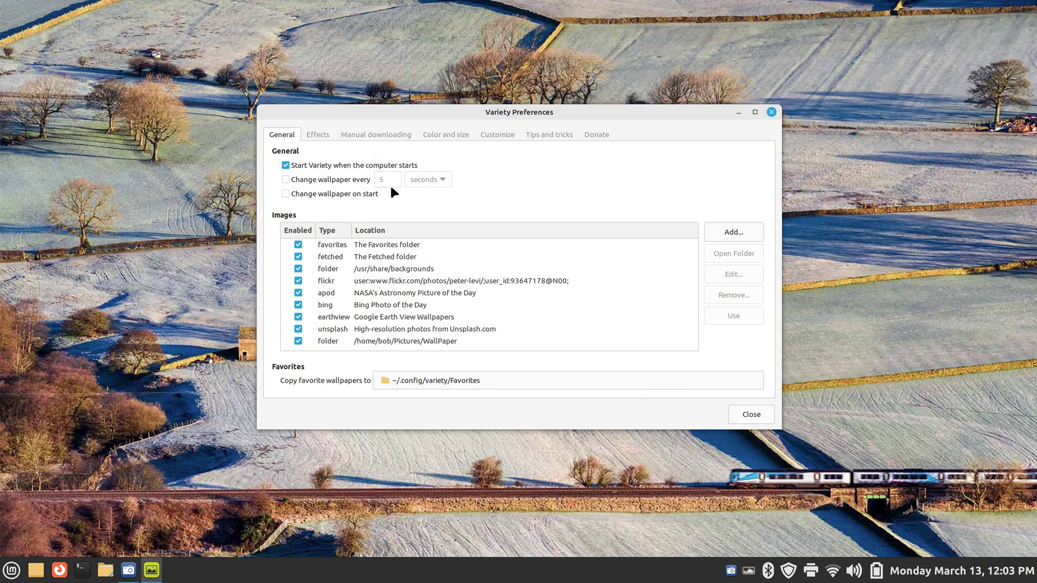
click(286, 179)
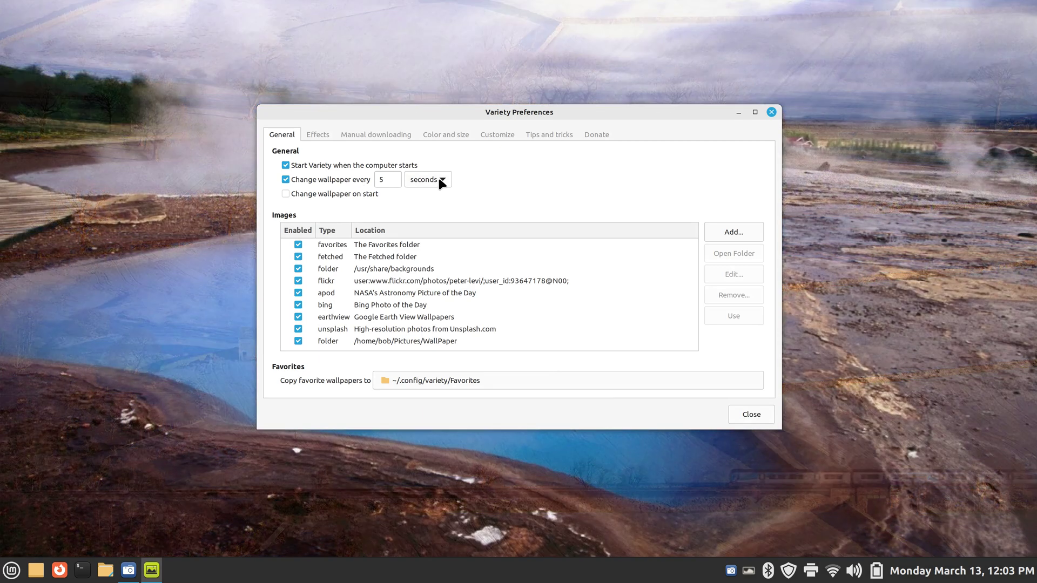
click(439, 181)
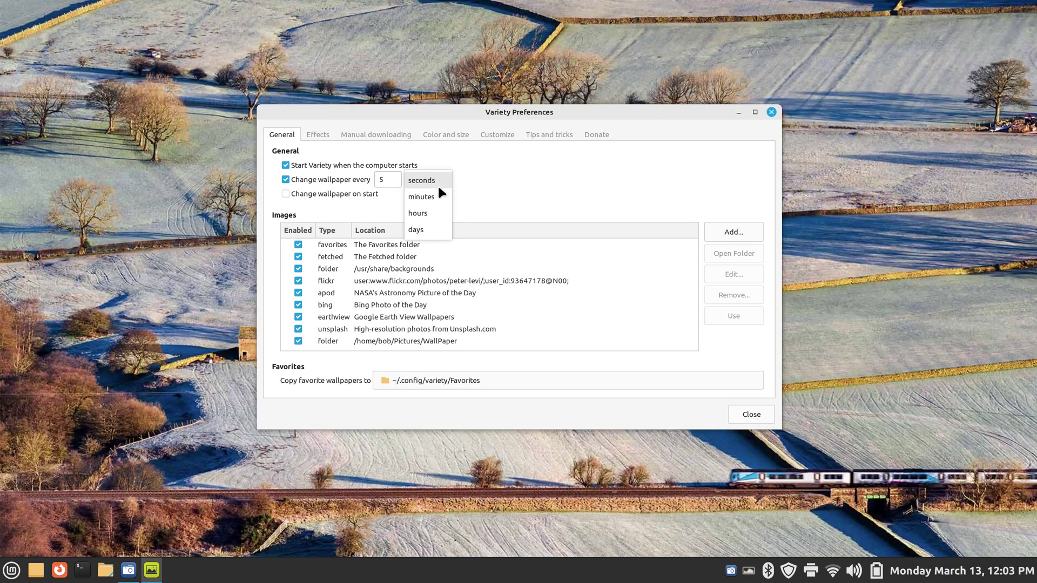
click(436, 192)
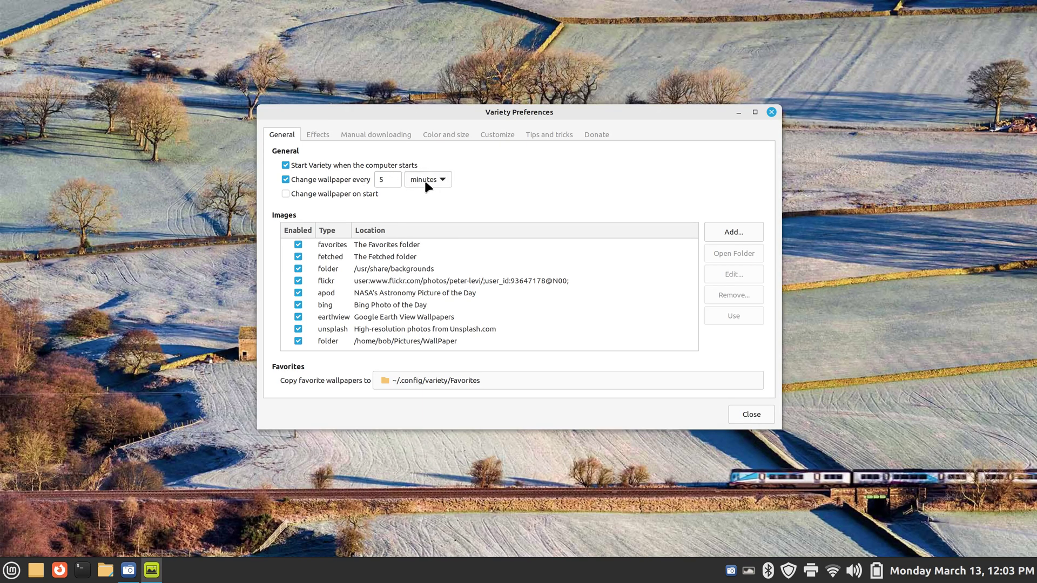
click(438, 183)
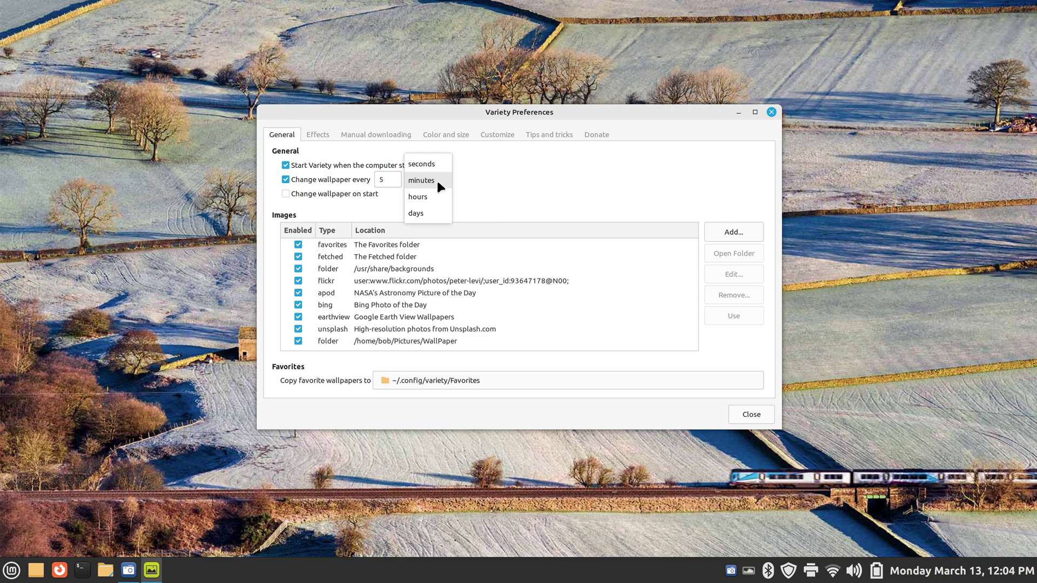
click(495, 180)
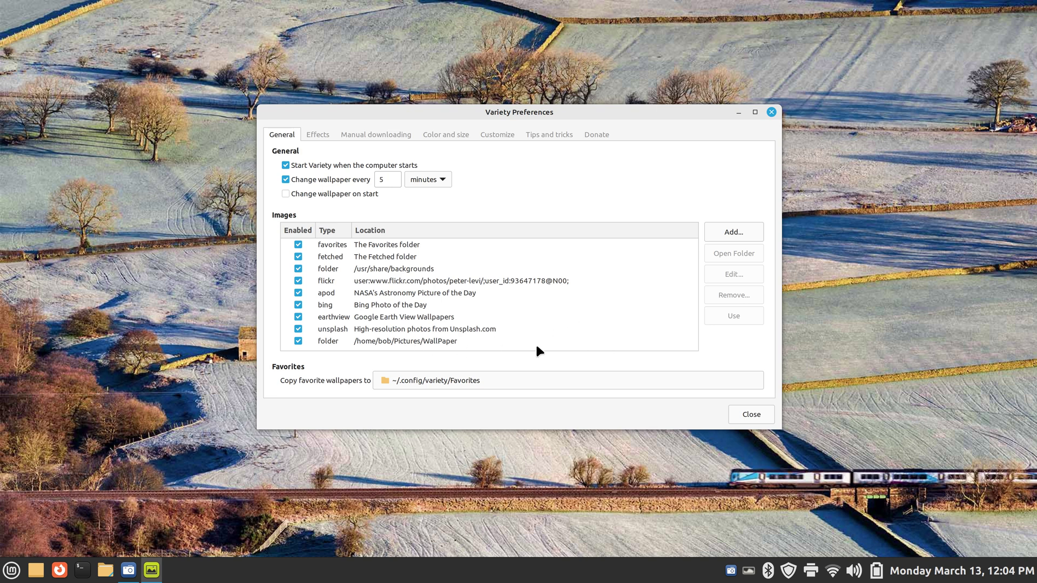
Open Pictures > WallPaper in the file manager with enlarged thumbnails
click(772, 112)
click(102, 571)
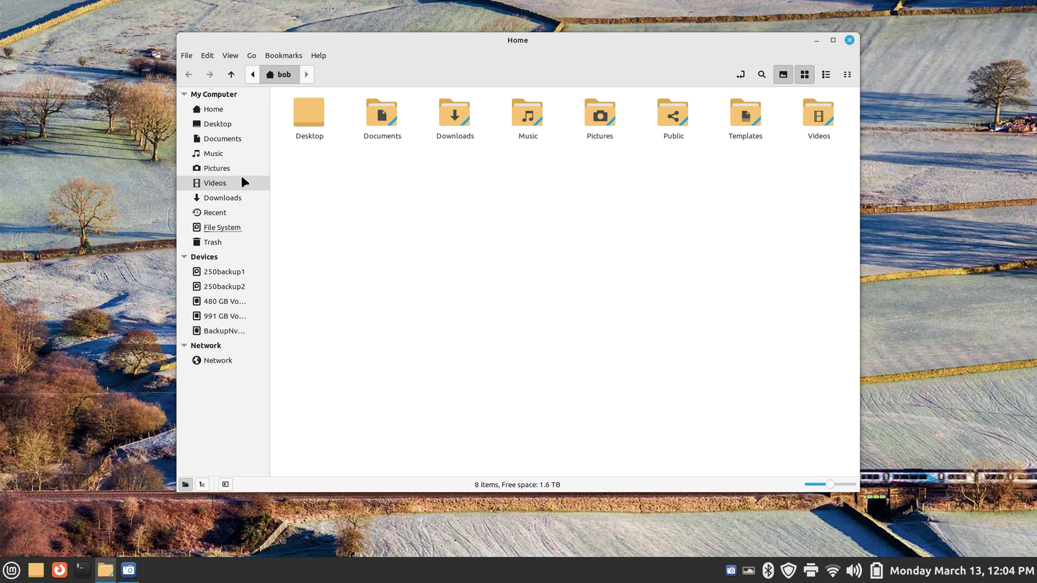
click(236, 168)
double_click(312, 114)
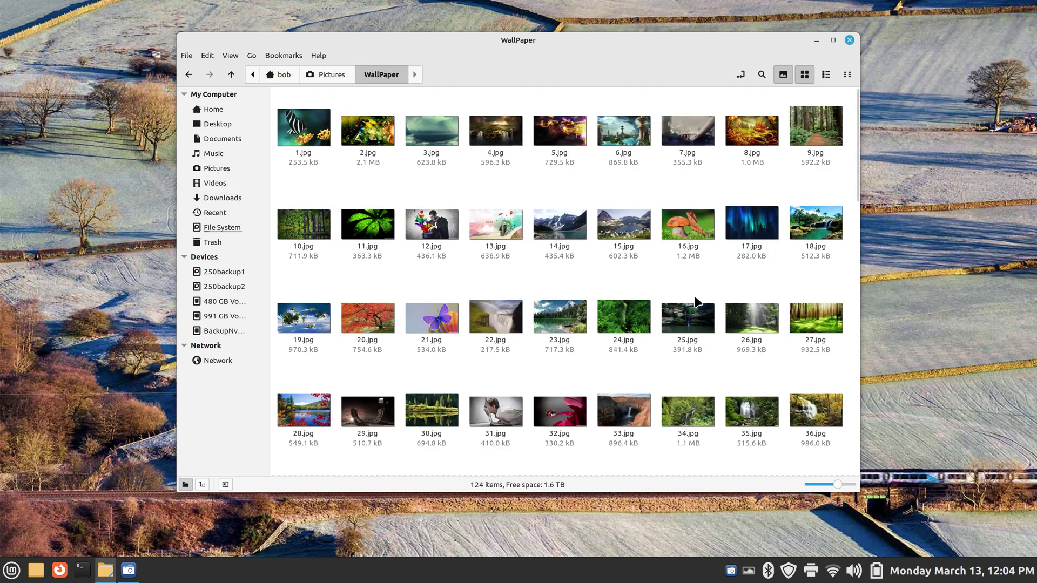
key(ctrl+plus)
key(ctrl+plus)
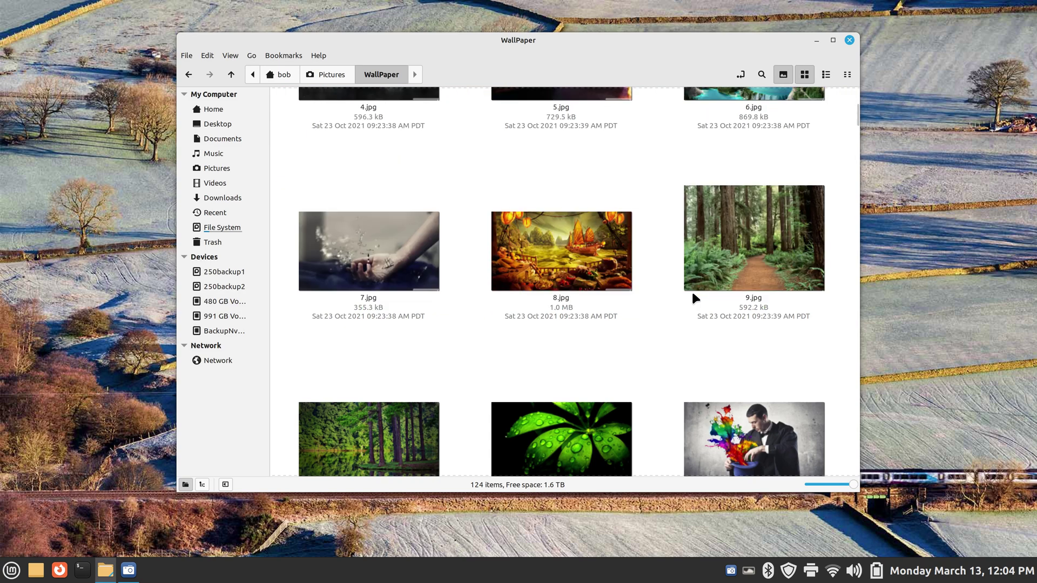
Browse the WallPaper images, check 6.jpg's options without changing anything, and close the window
scroll(696, 298, down, 5)
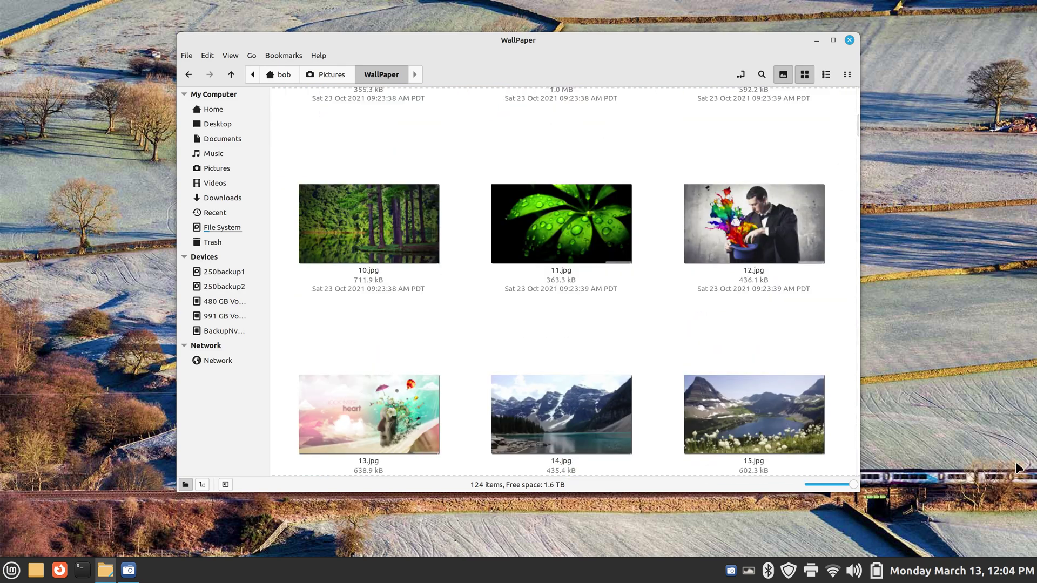
drag(857, 135, 856, 98)
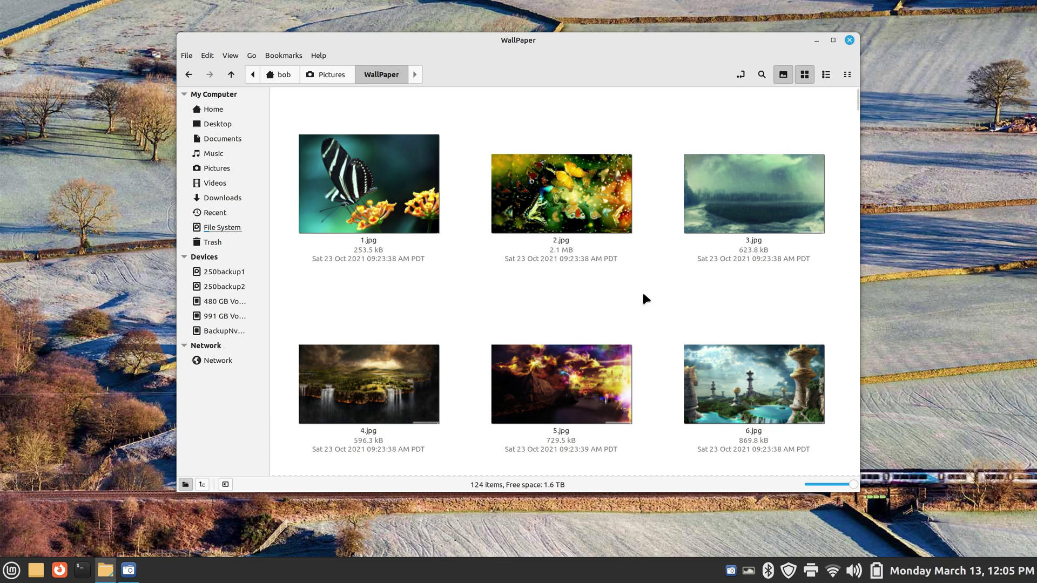
scroll(642, 297, down, 3)
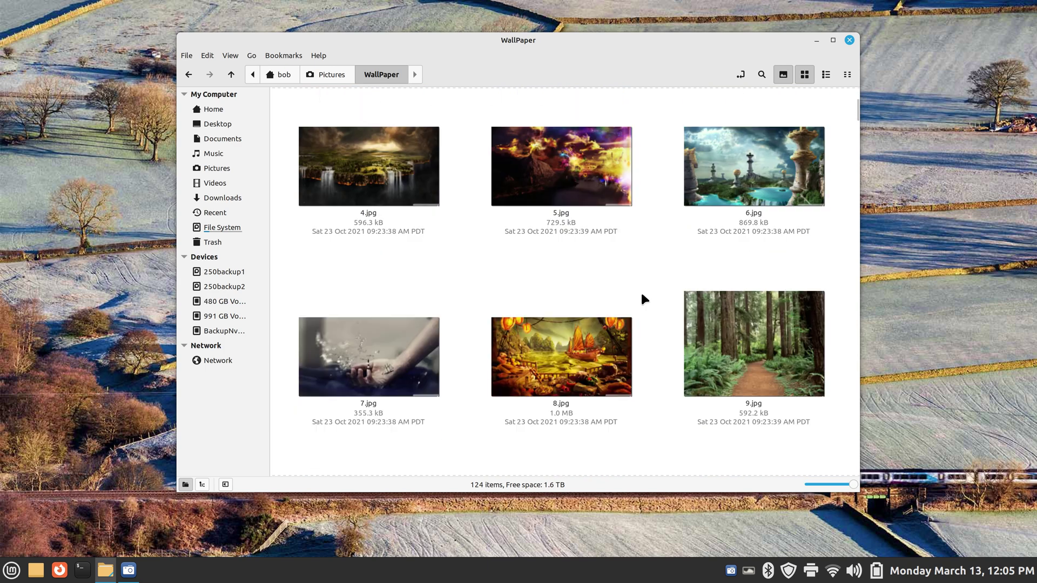
right_click(730, 179)
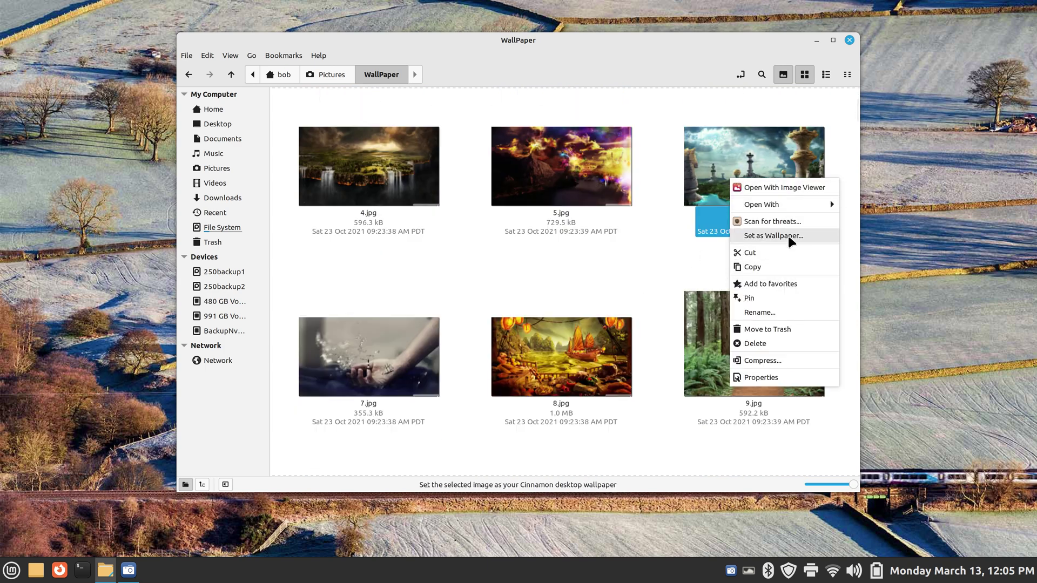
click(850, 40)
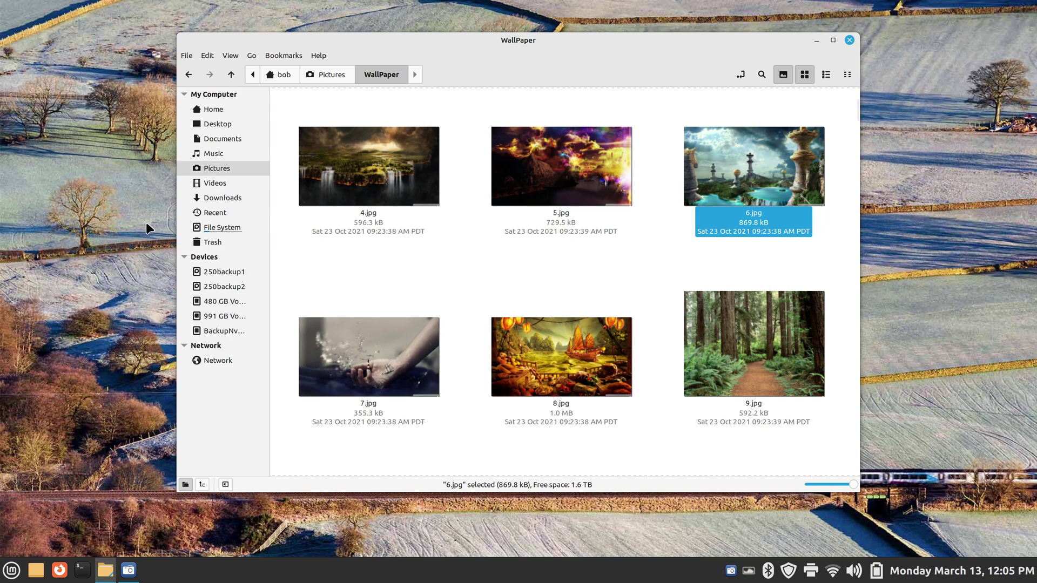
click(851, 45)
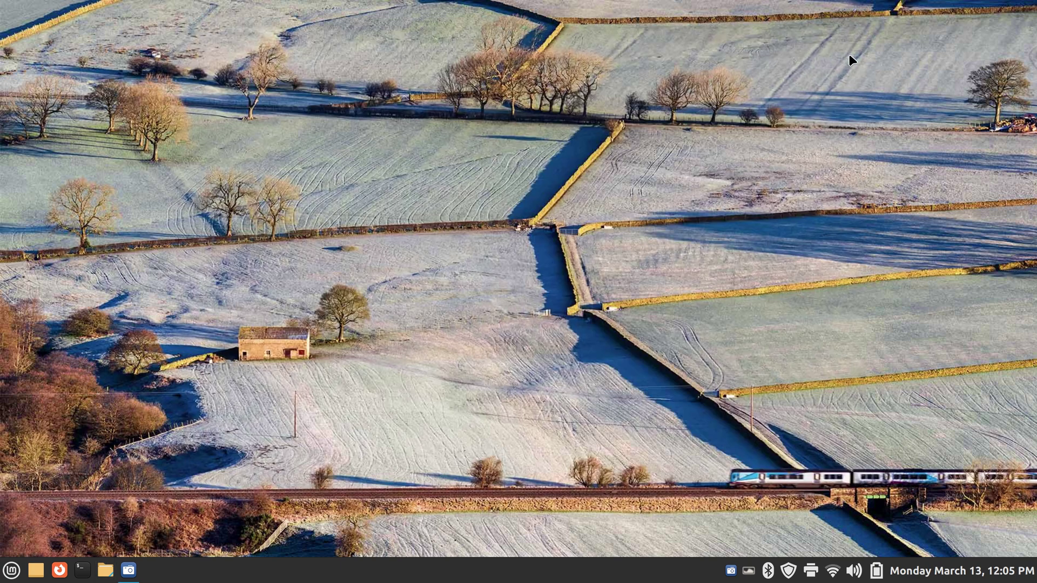
Set the WallPaper folder's orange lanterns image as wallpaper and untick 'Change wallpaper every'
click(748, 573)
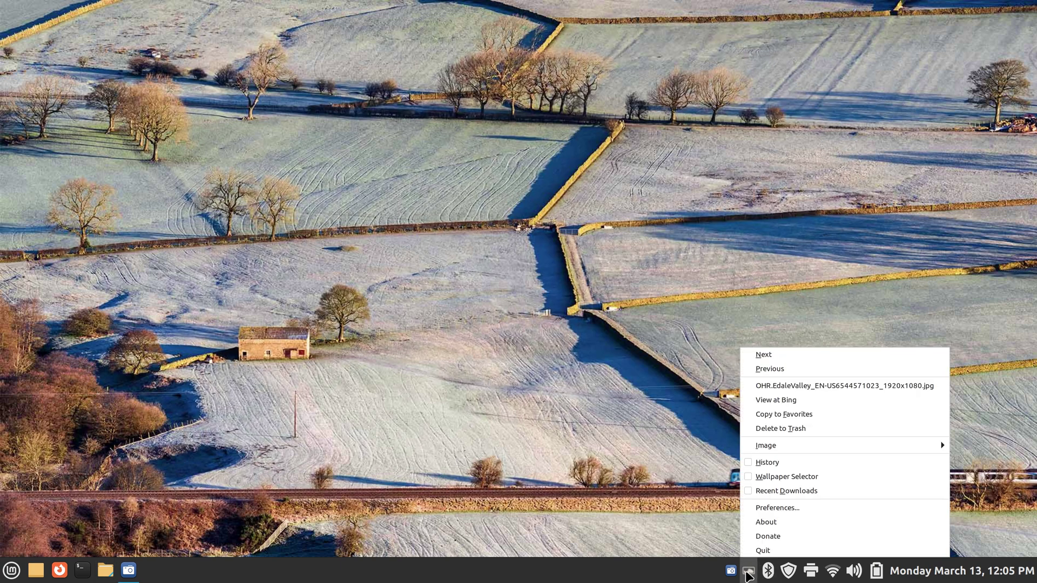
click(780, 508)
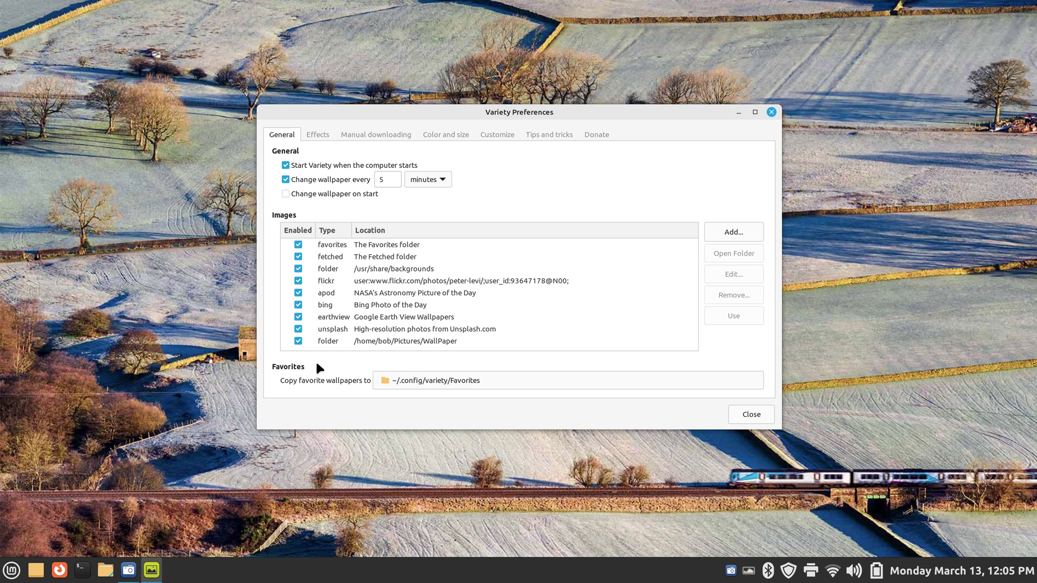
click(443, 342)
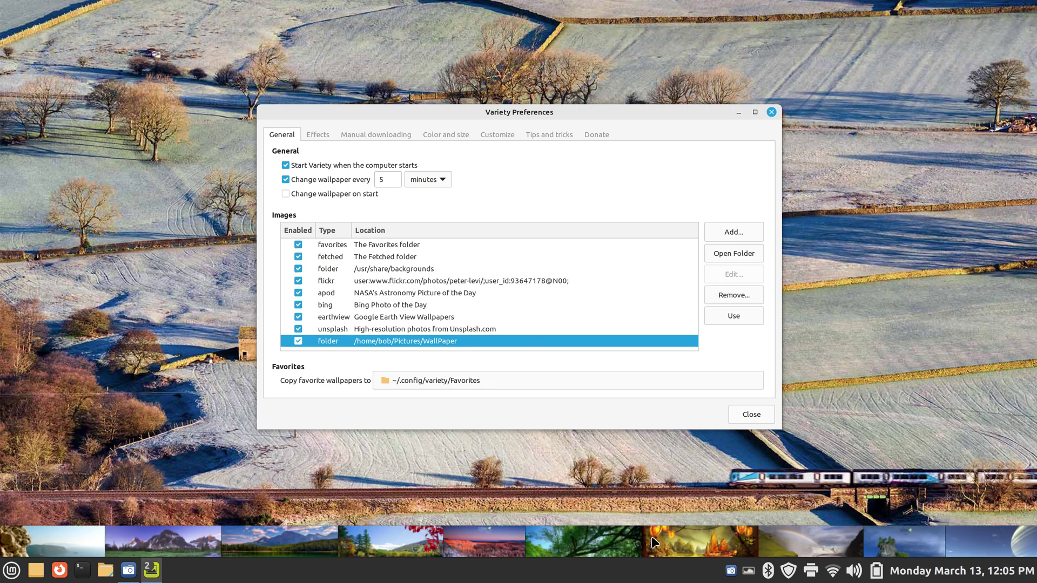
click(712, 550)
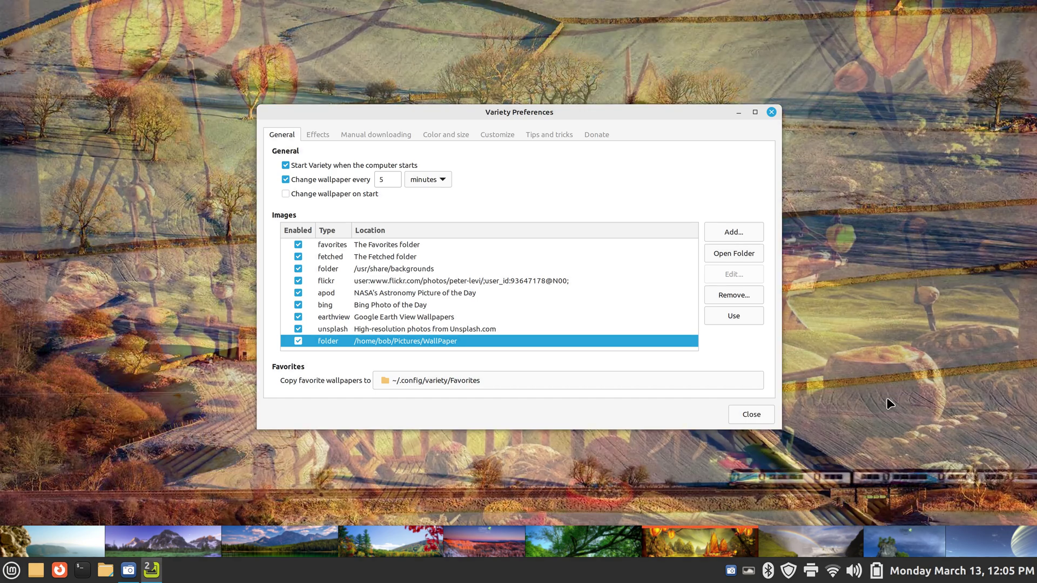
click(286, 179)
click(771, 112)
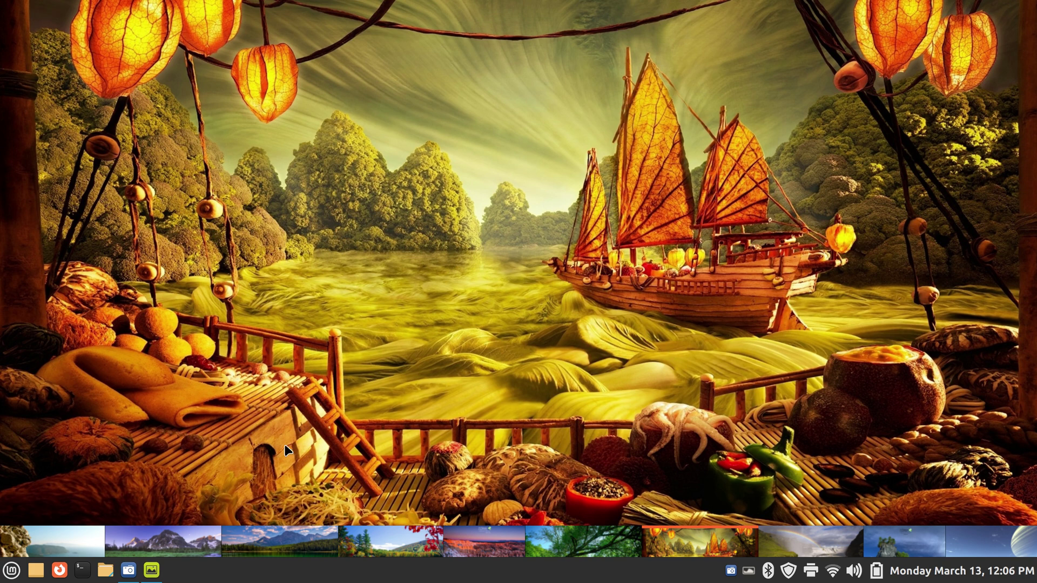
Close the thumbnail strip and scroll back to the frosty Edale fields wallpaper
right_click(152, 570)
click(170, 547)
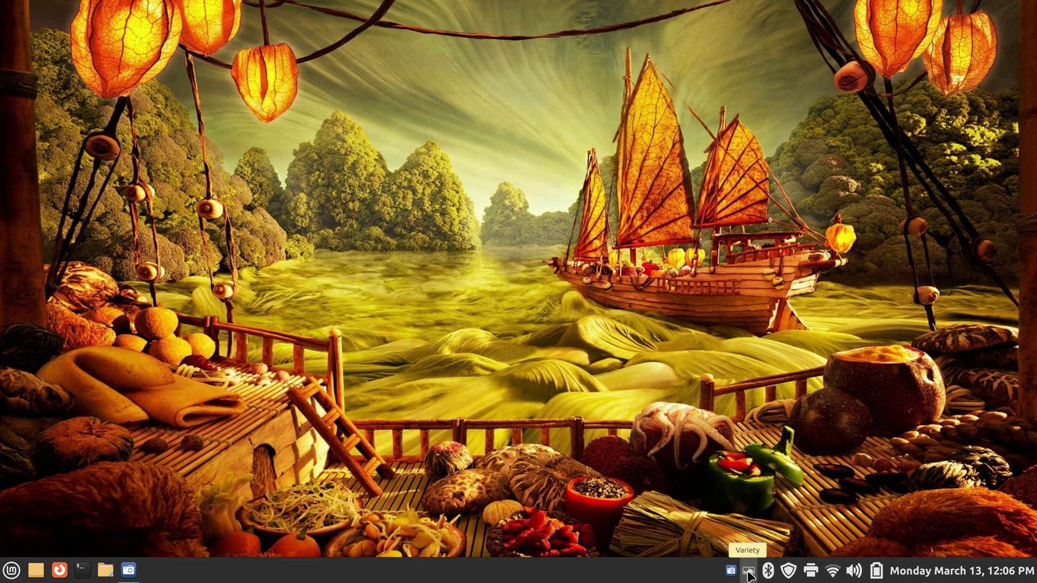
scroll(749, 576, down, 1)
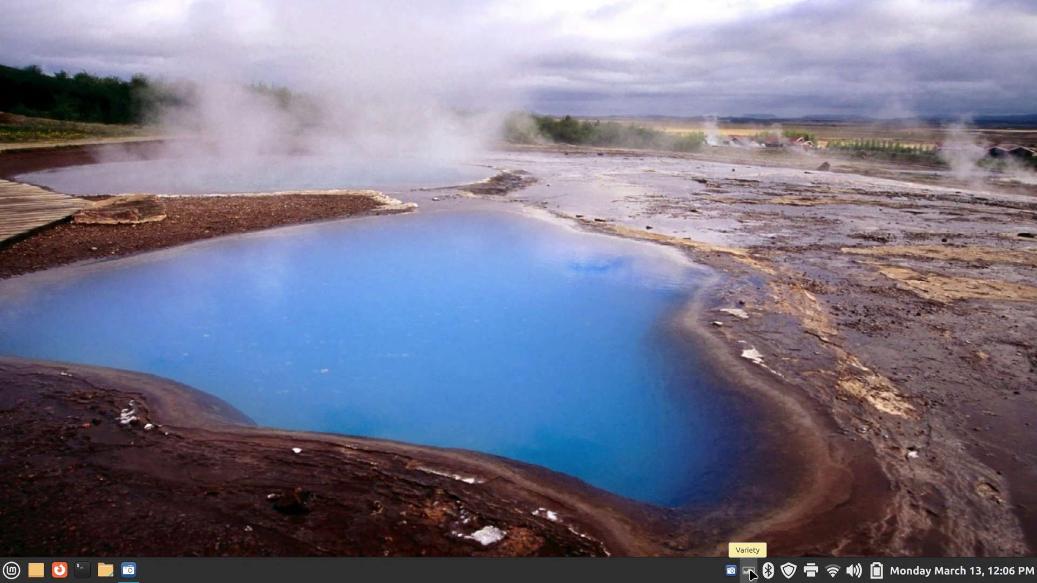
scroll(751, 575, down, 1)
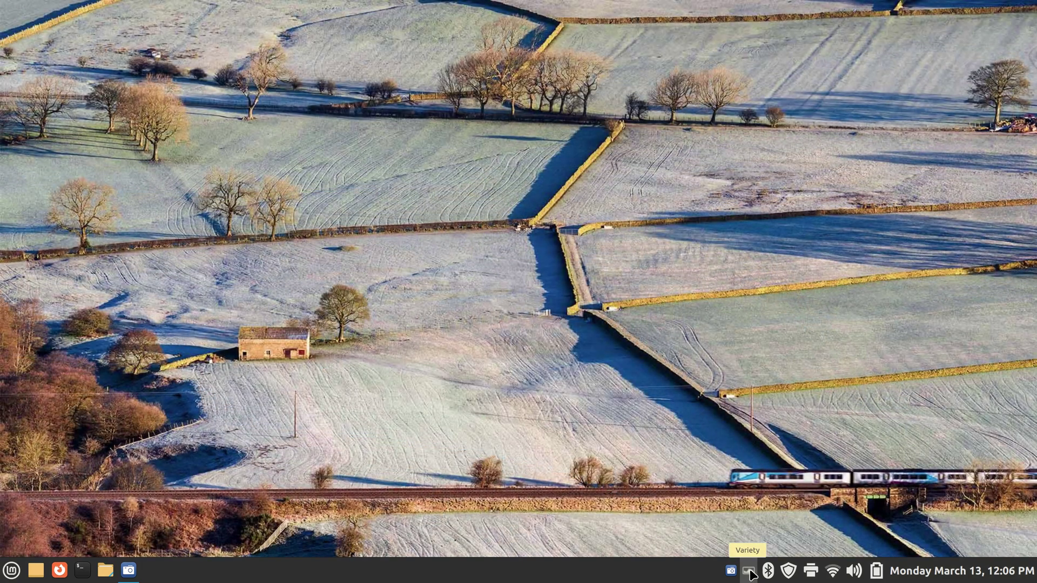
View the Edale wallpaper's Bing page in Firefox, then close the browser
click(749, 574)
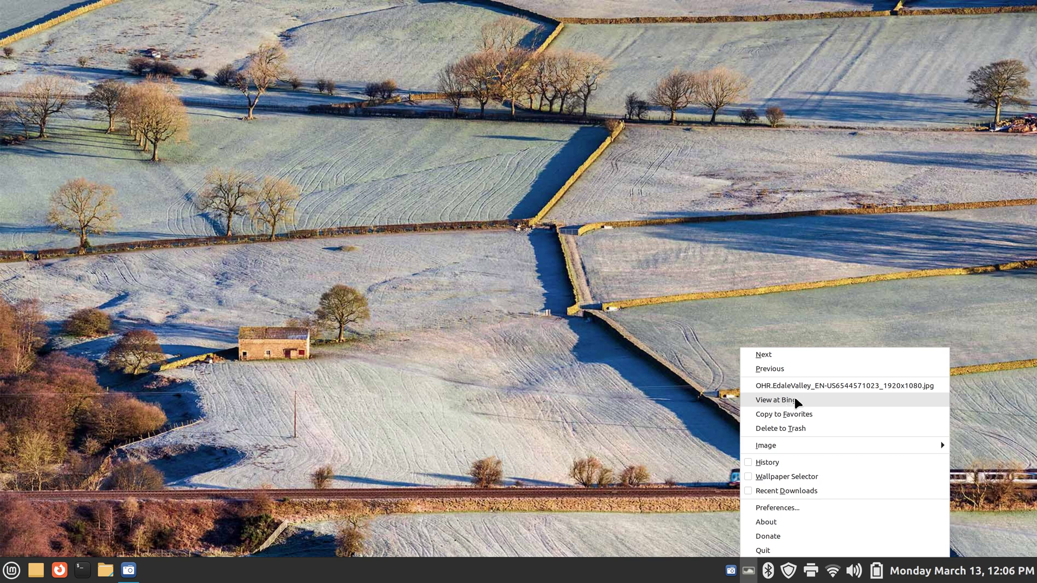
click(796, 400)
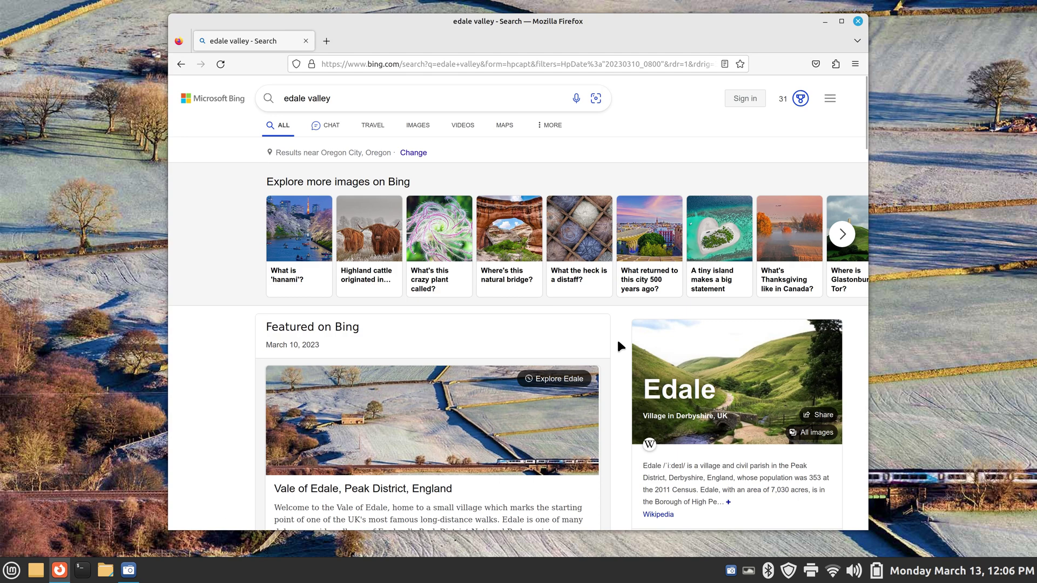
scroll(856, 367, down, 3)
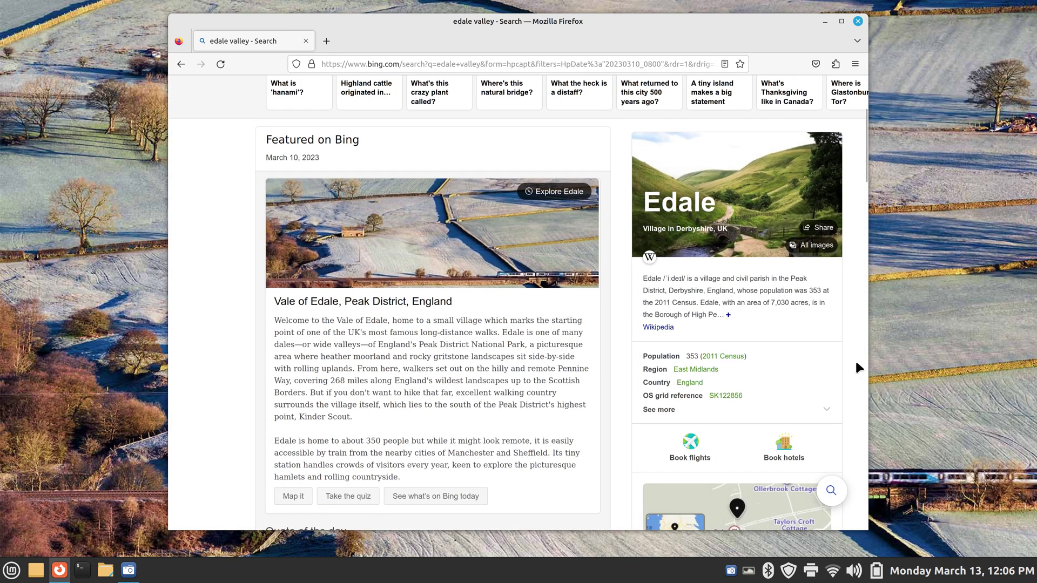
click(858, 23)
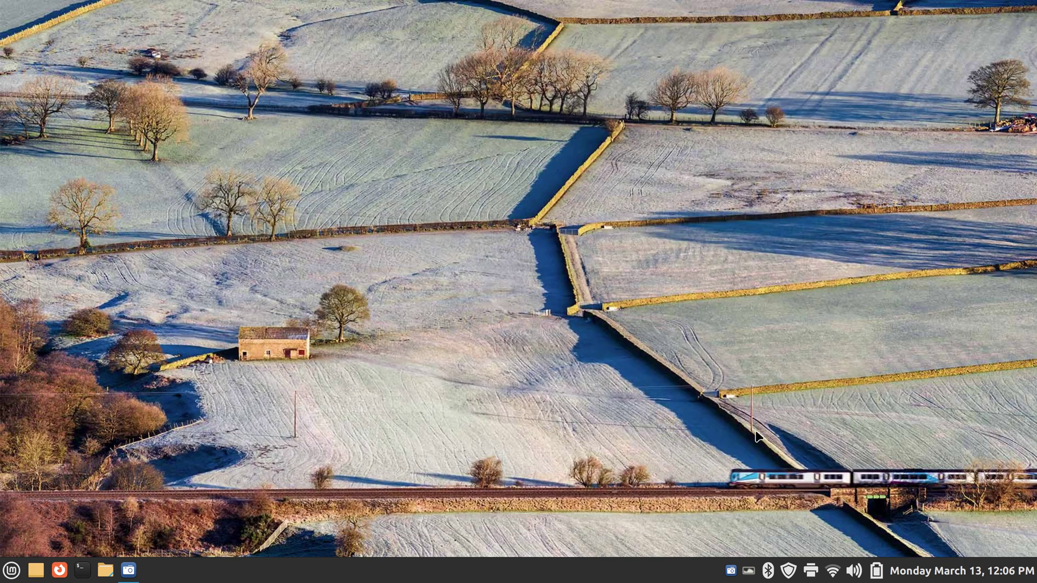
click(748, 571)
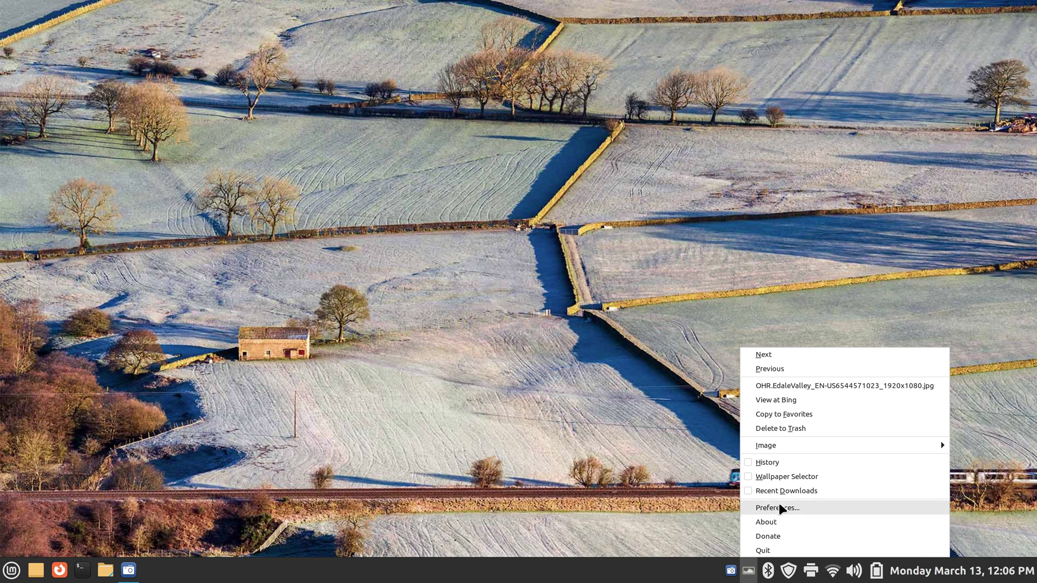
click(778, 522)
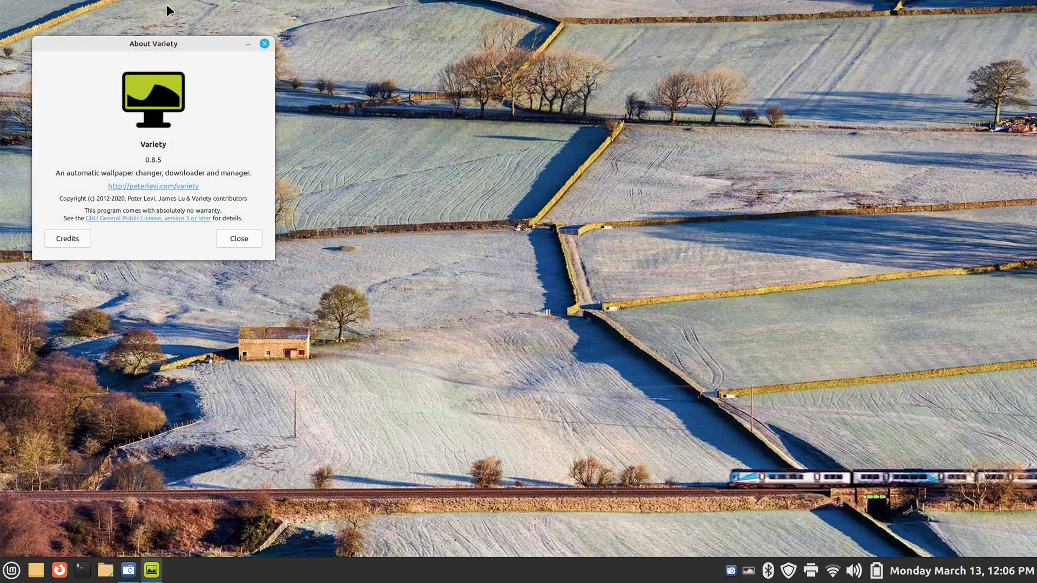
drag(188, 47, 552, 188)
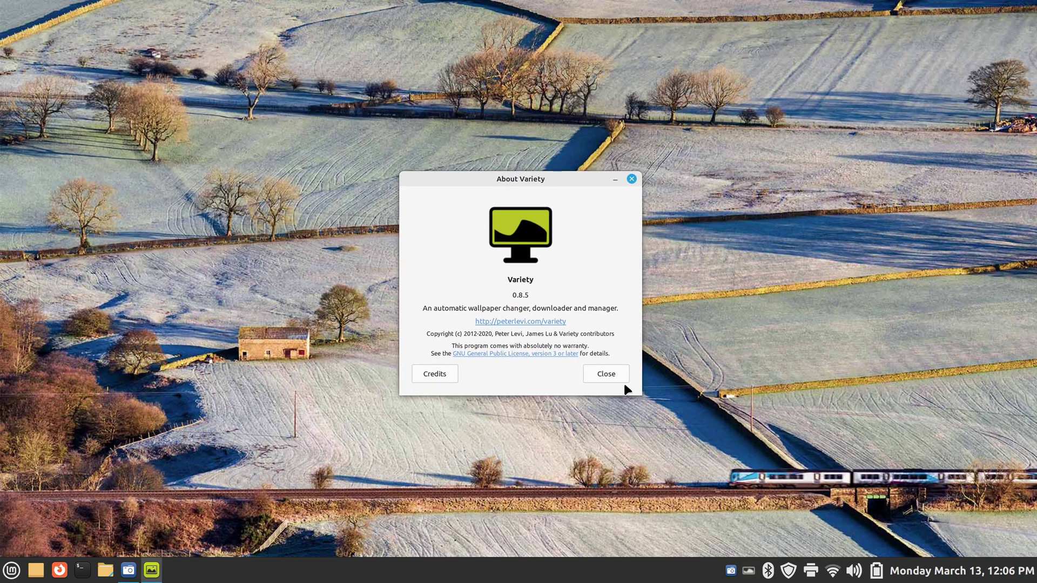
click(606, 374)
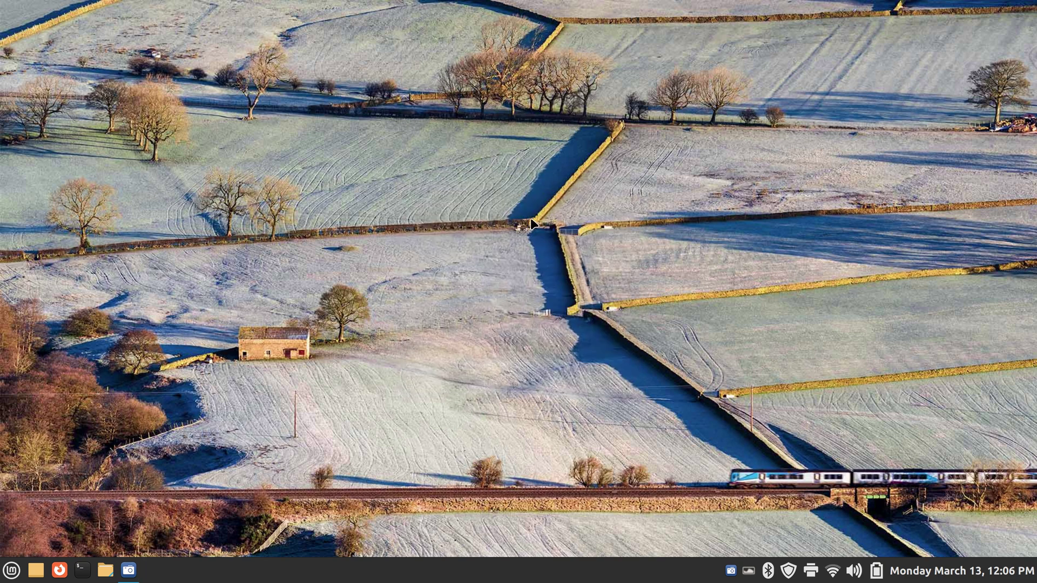
click(749, 570)
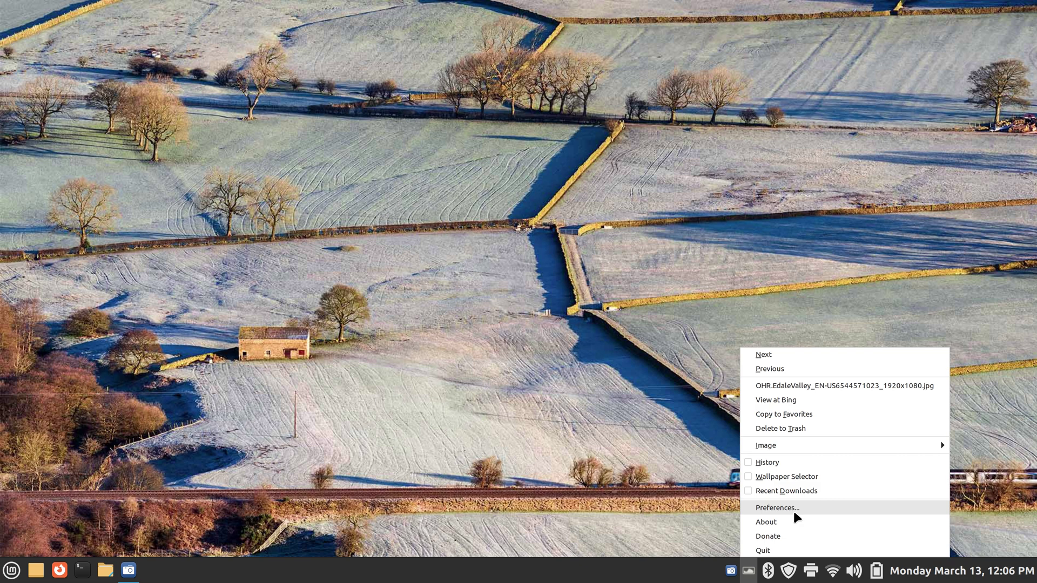
mouse_move(811, 447)
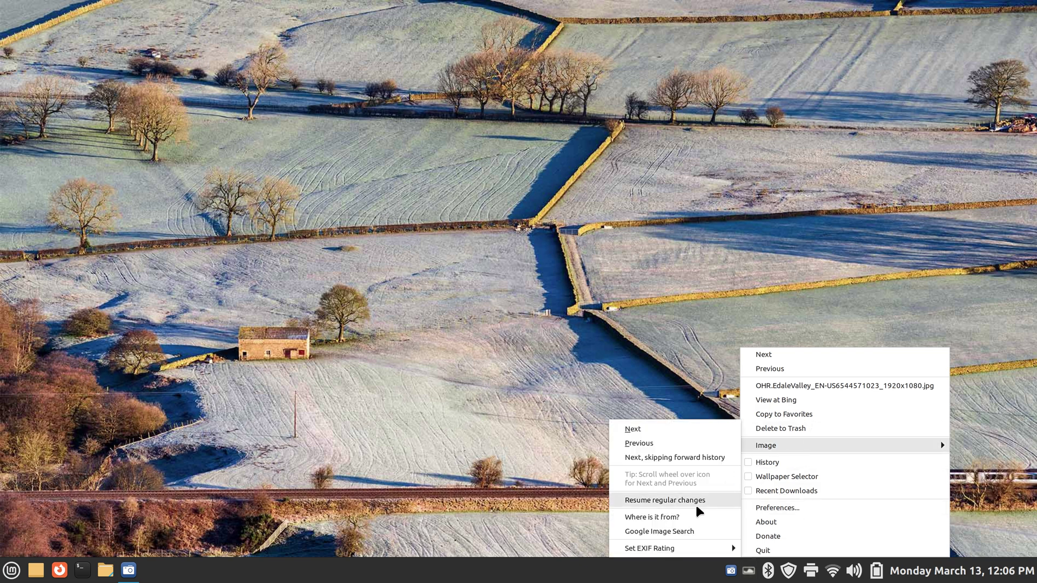
click(788, 507)
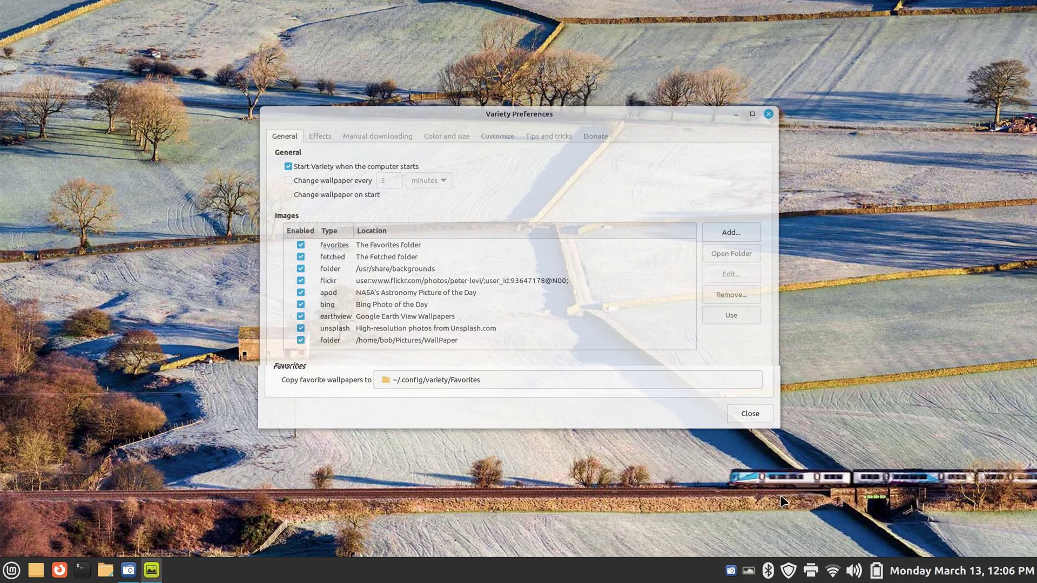
click(772, 112)
Restore the fourth, dark Linux Mint logo wallpaper in Cinnamon Backgrounds, then show the Home folder
right_click(560, 163)
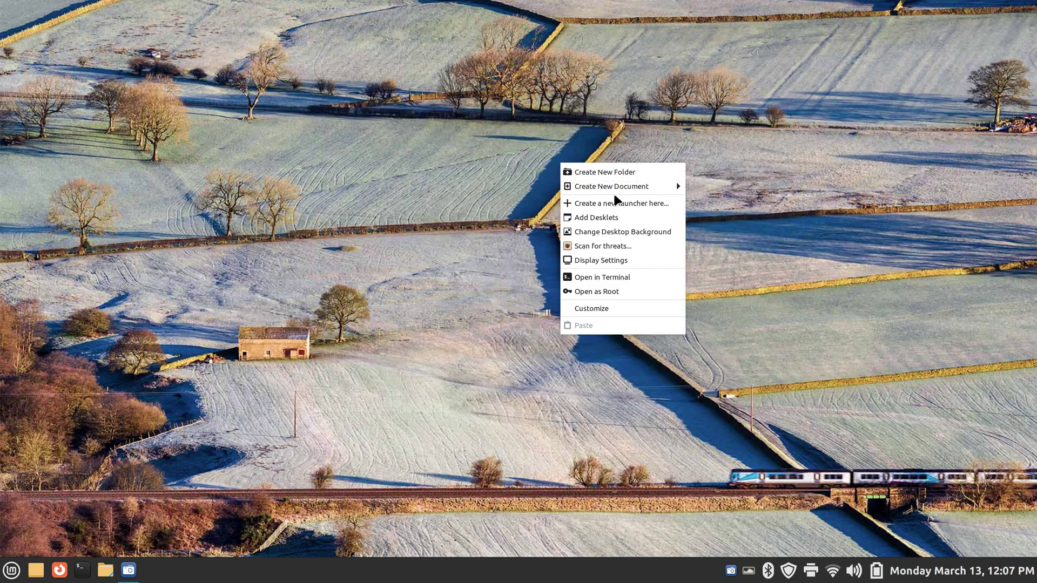
click(660, 234)
click(685, 190)
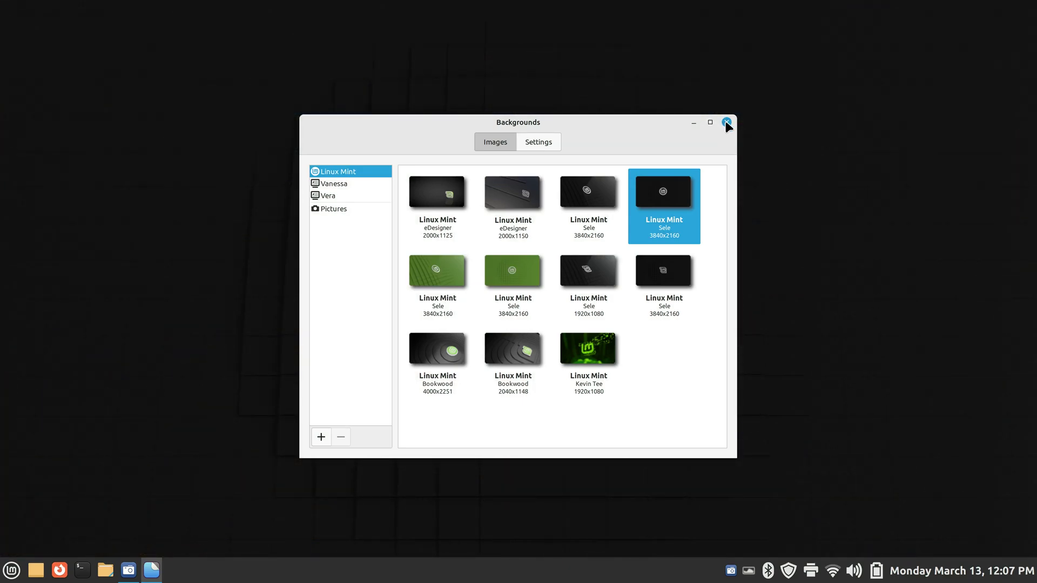
click(727, 122)
click(108, 571)
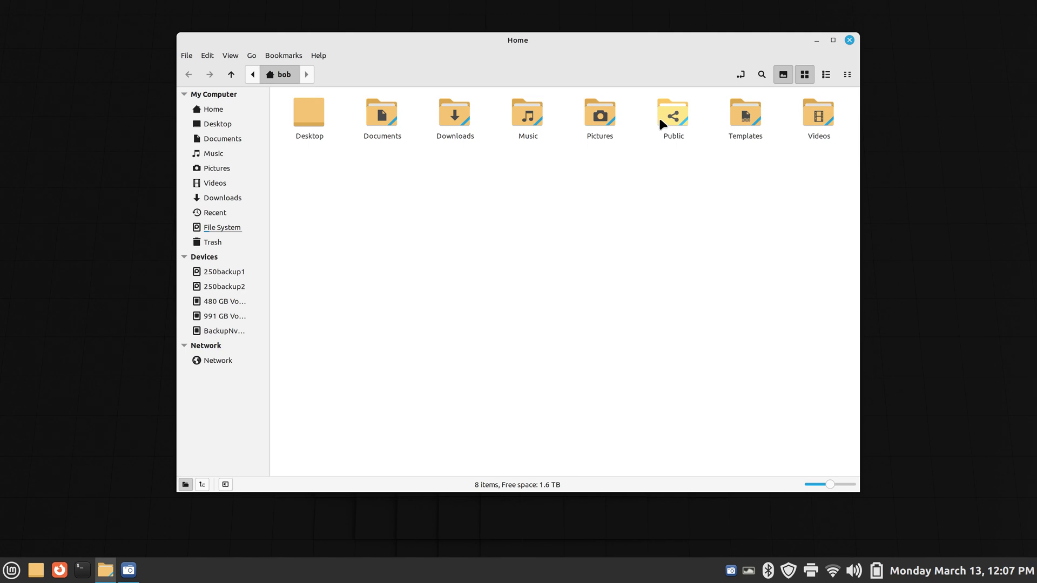
Set Pictures/WallPaper/1.jpg, the butterfly on orange flowers, as the desktop wallpaper and close Nemo
double_click(600, 116)
double_click(311, 114)
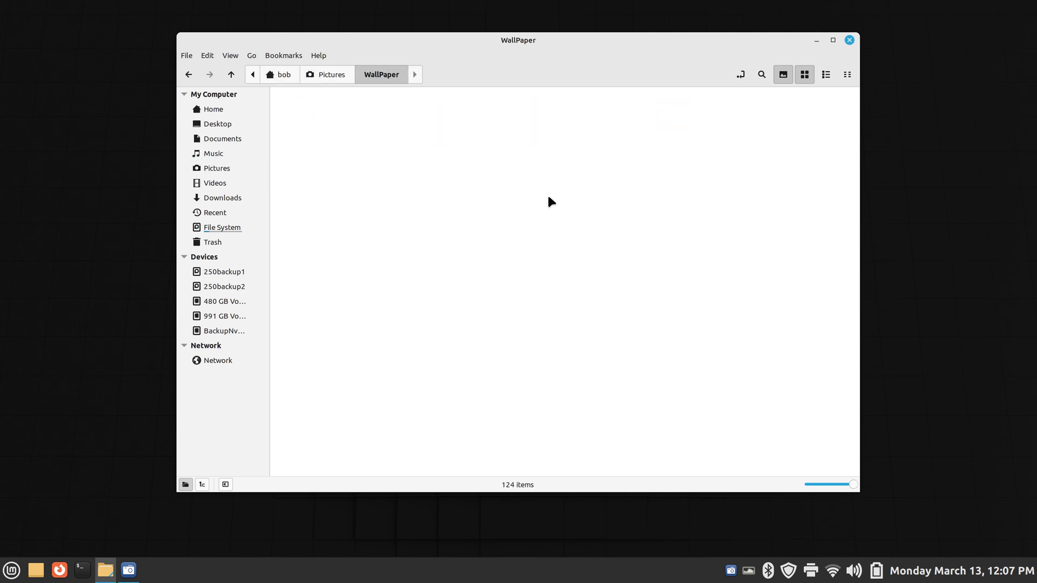
right_click(363, 177)
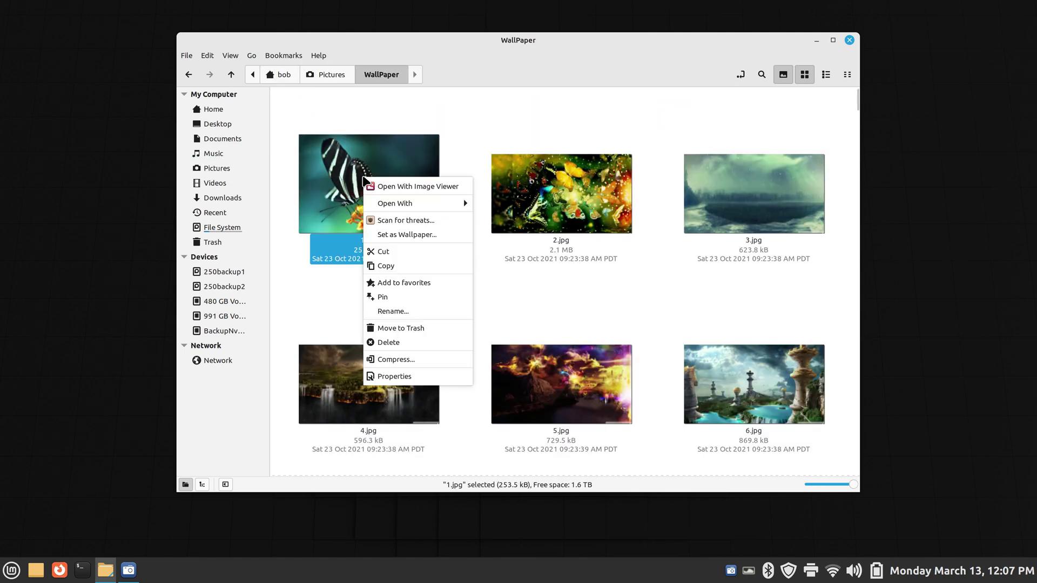
click(432, 235)
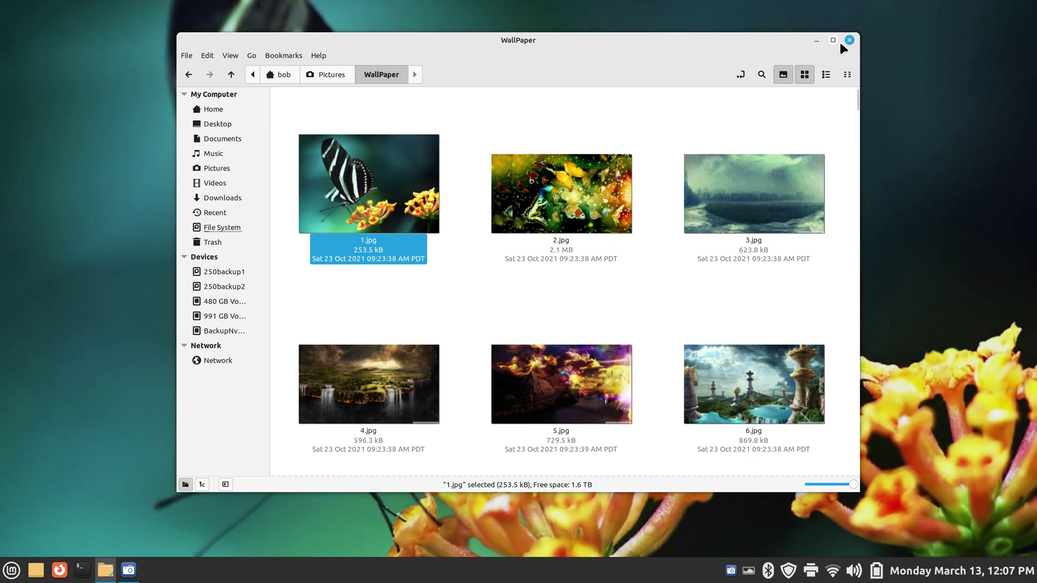
click(849, 41)
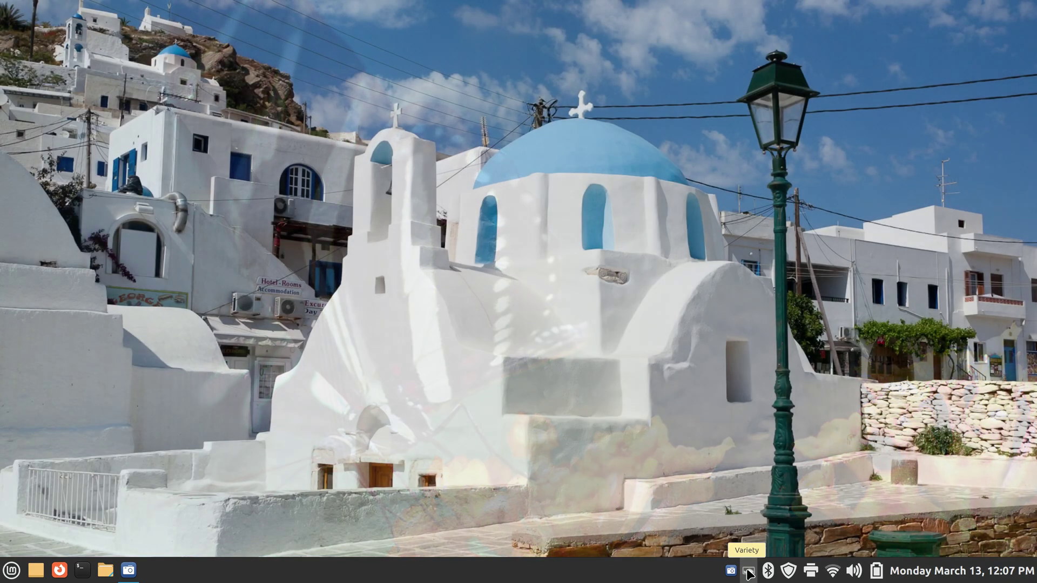
Enable 'Change wallpaper every 5 minutes' in Variety's Preferences
click(749, 572)
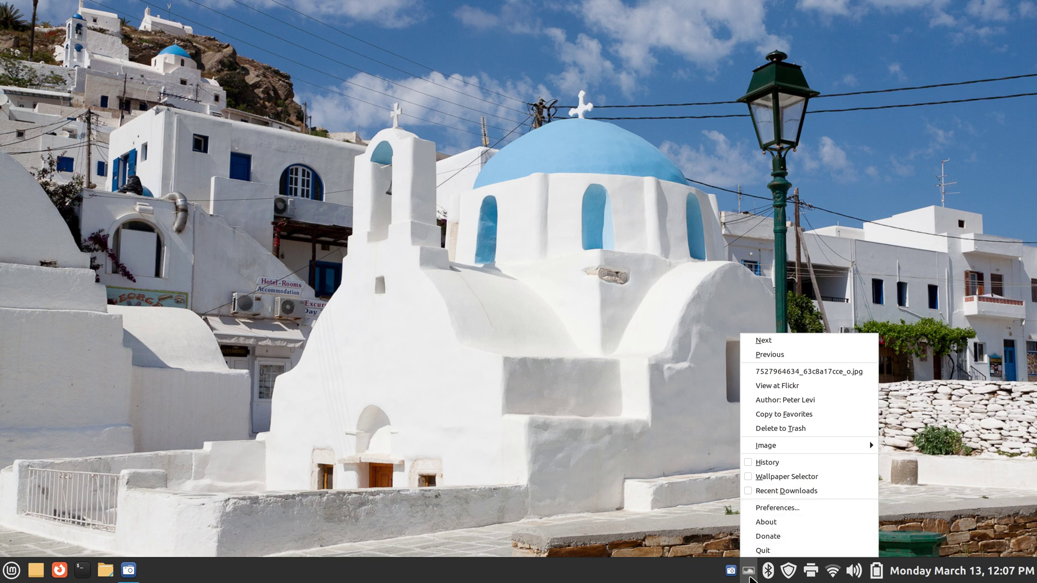
click(806, 506)
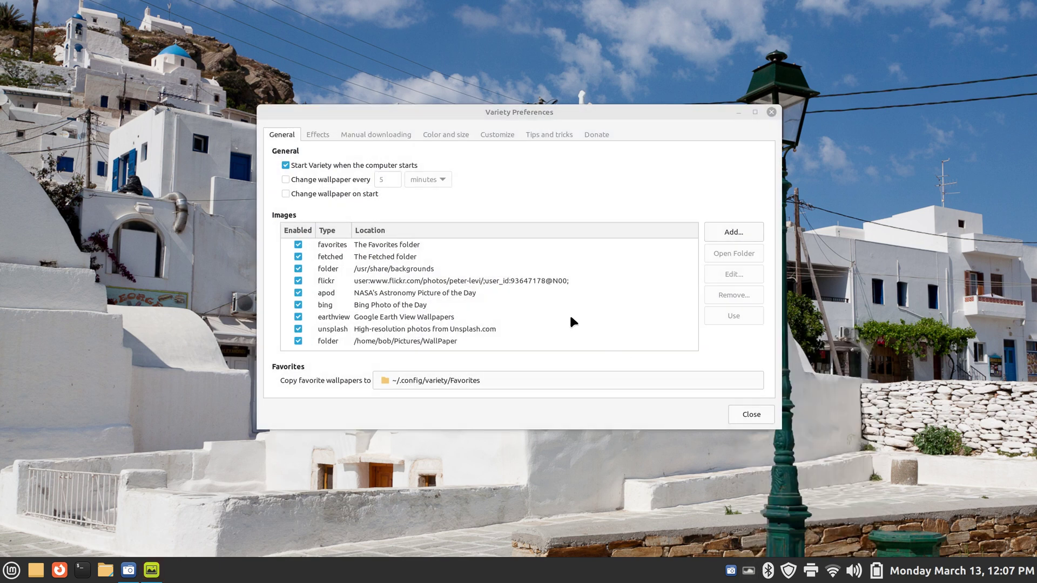
click(286, 179)
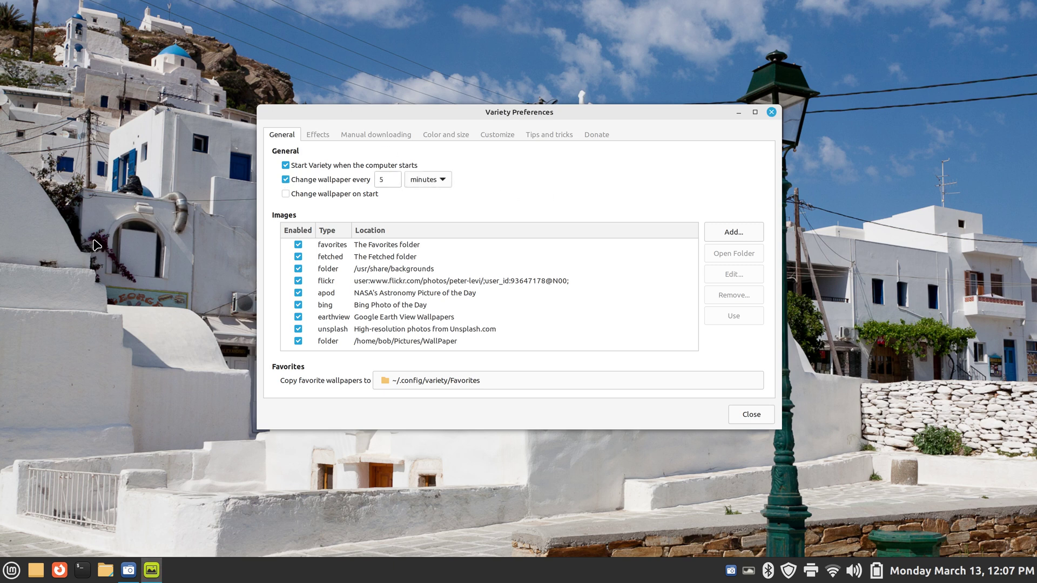
click(770, 113)
Open the Cinnamon background chooser and close it without changes, then dismiss the desktop menu
right_click(548, 130)
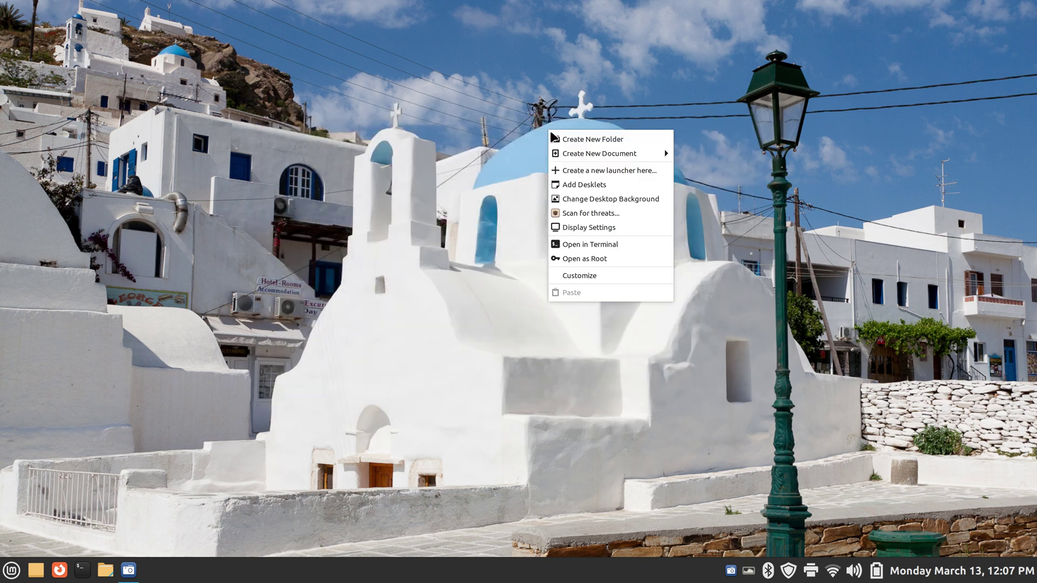
click(639, 200)
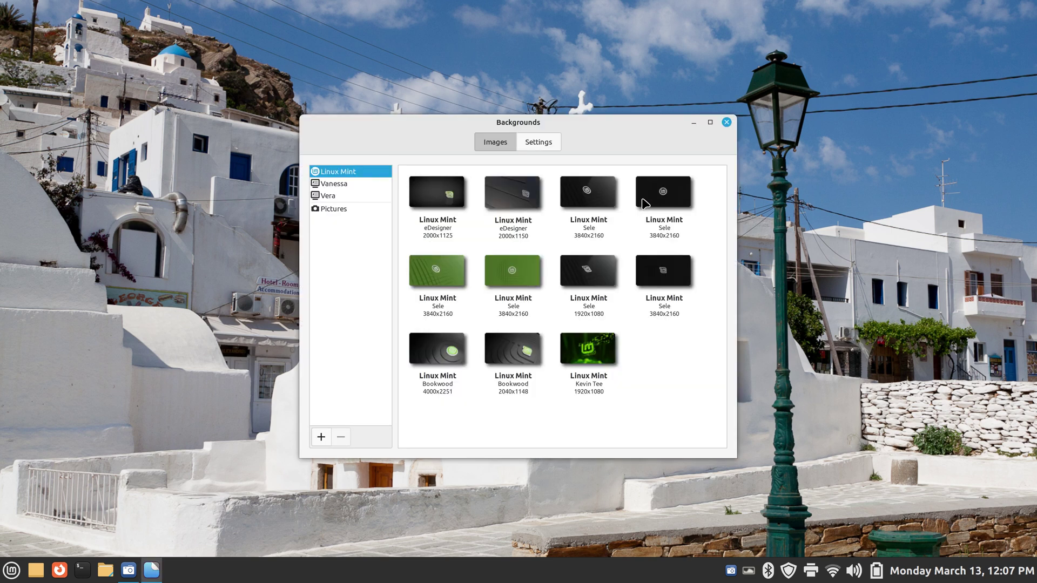
click(727, 122)
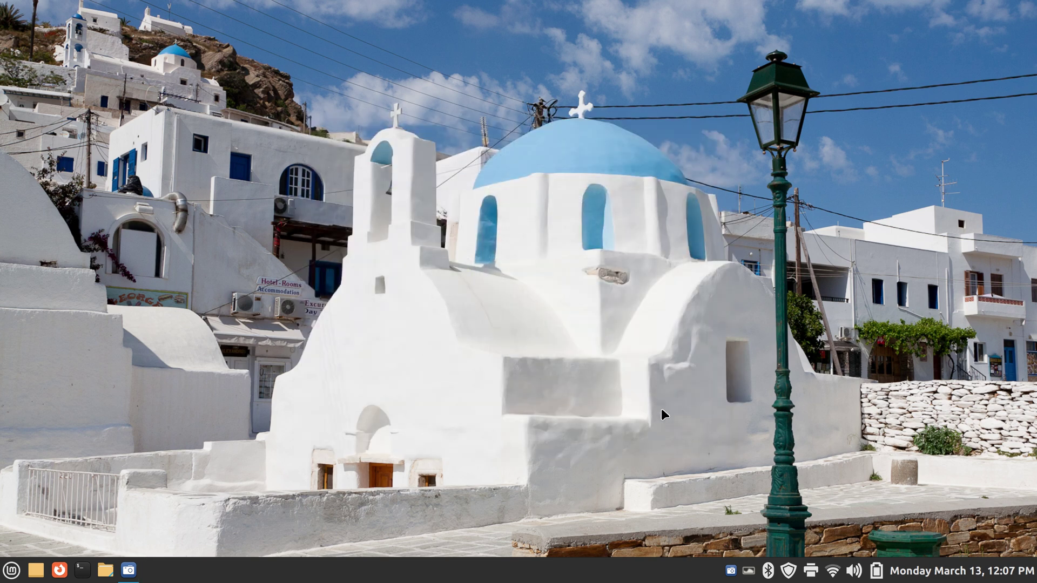
right_click(568, 249)
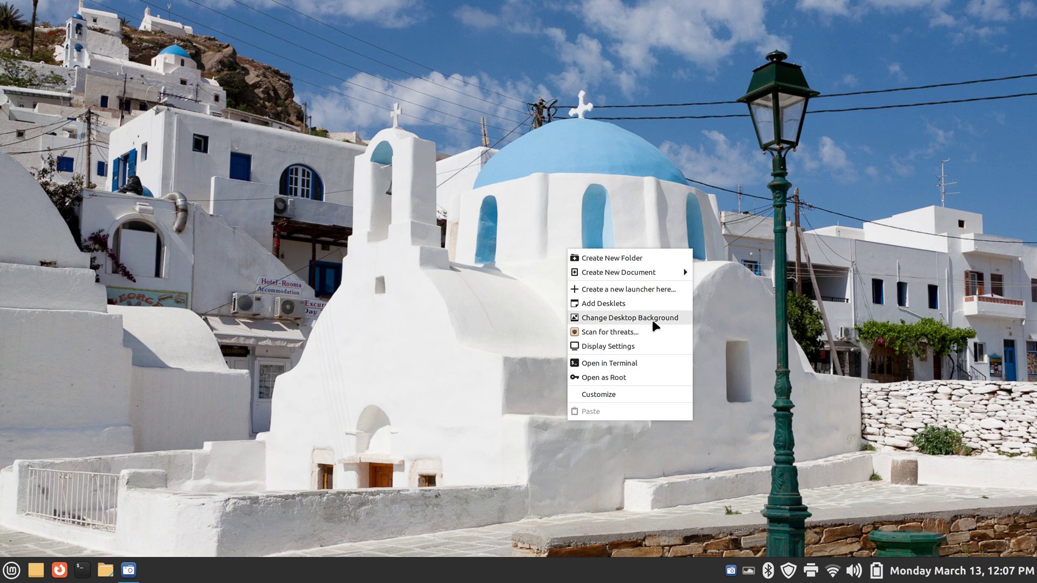
click(756, 572)
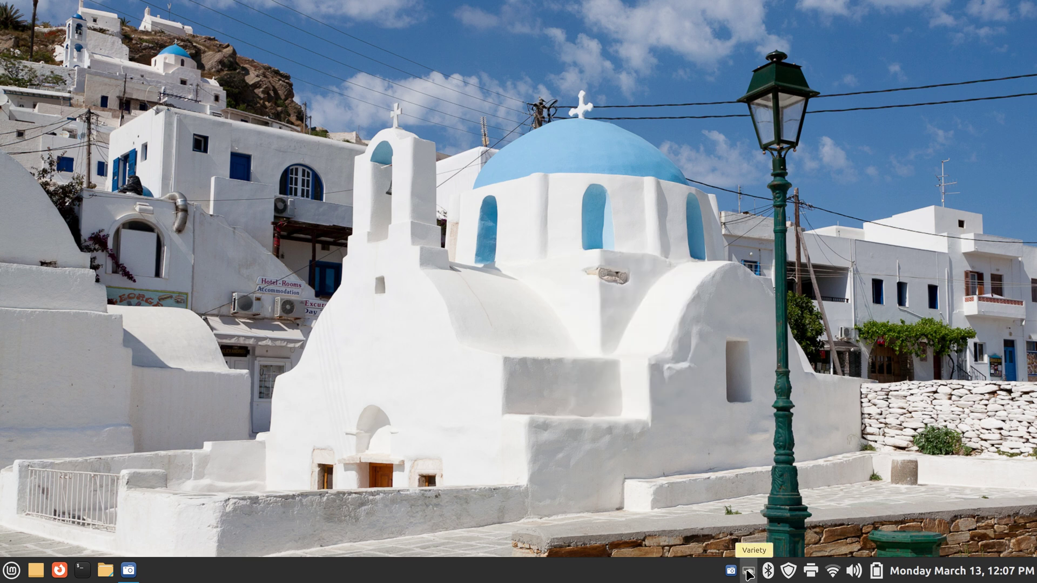
Disable the 5-minute timed wallpaper change in Variety's Preferences
click(748, 573)
click(786, 512)
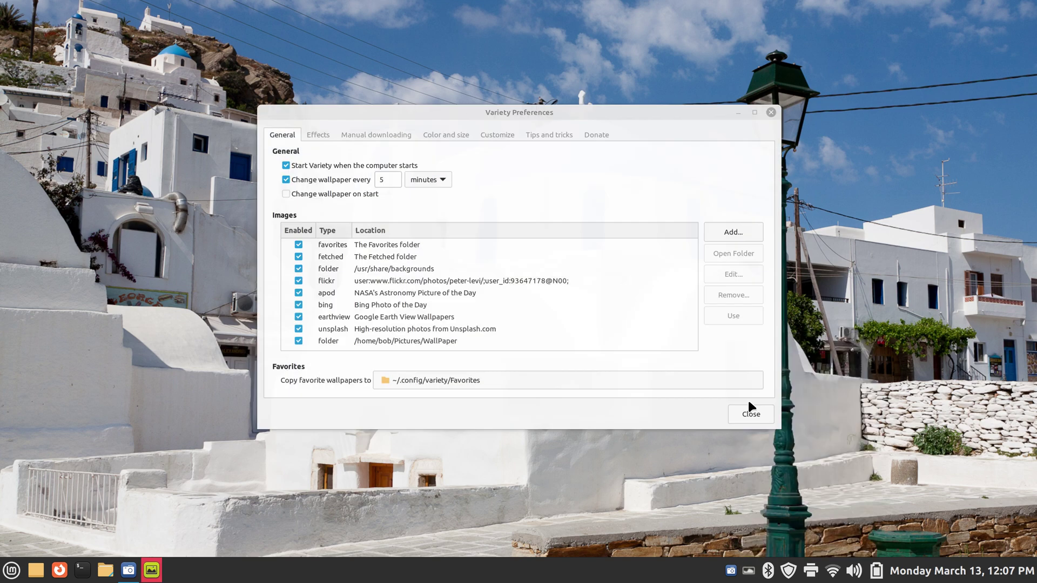
click(285, 179)
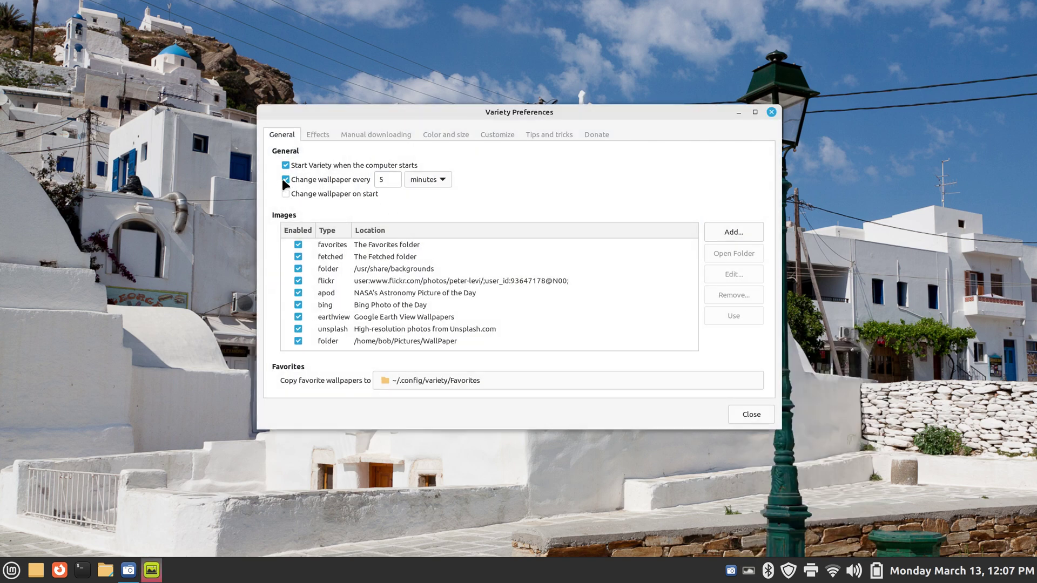
click(771, 112)
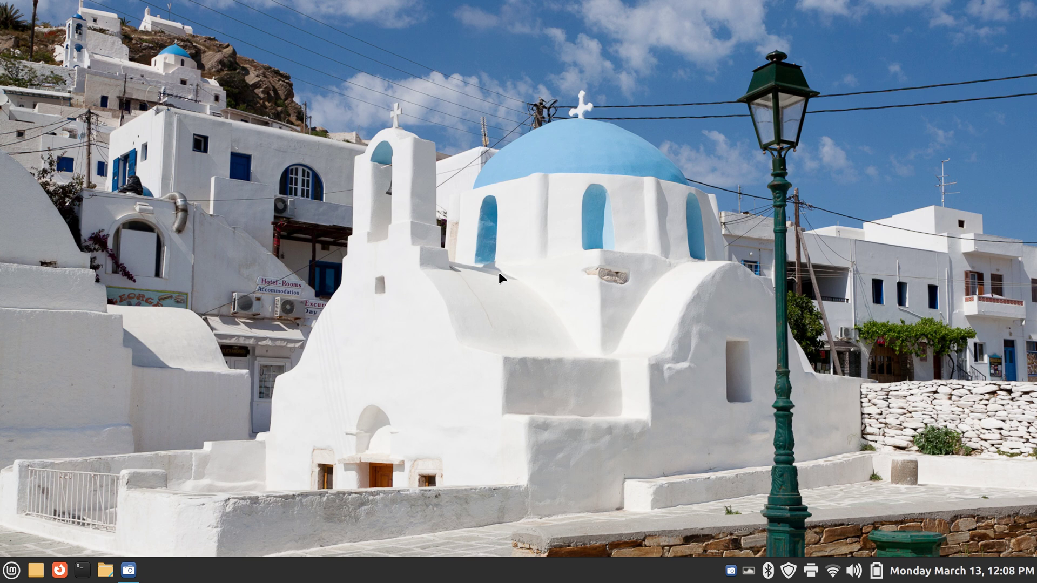
Pick the fourth Linux Mint 'Sele' thumbnail in Cinnamon Backgrounds, replacing the Greek chapel photo
right_click(520, 233)
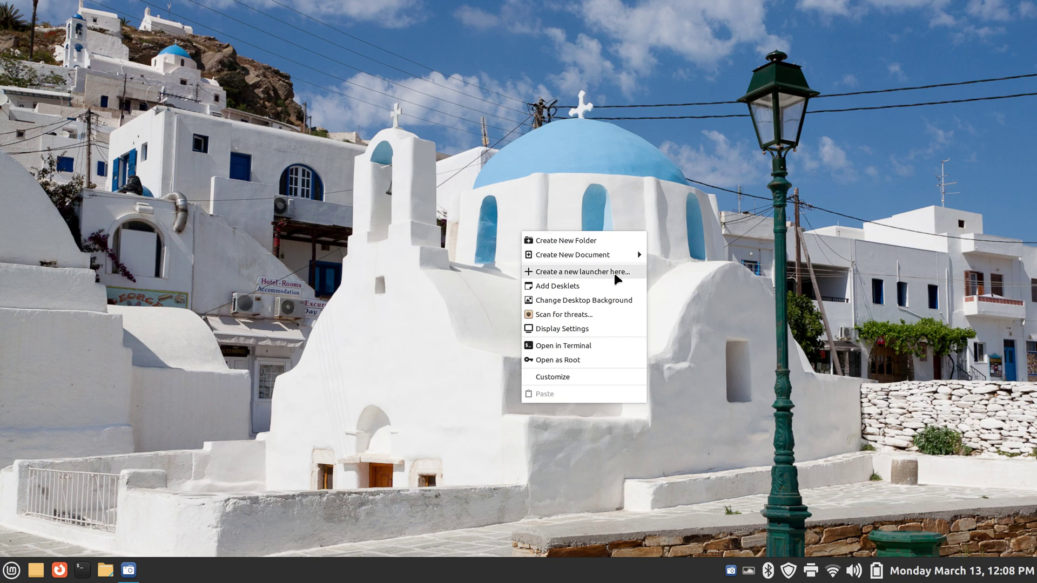
click(653, 284)
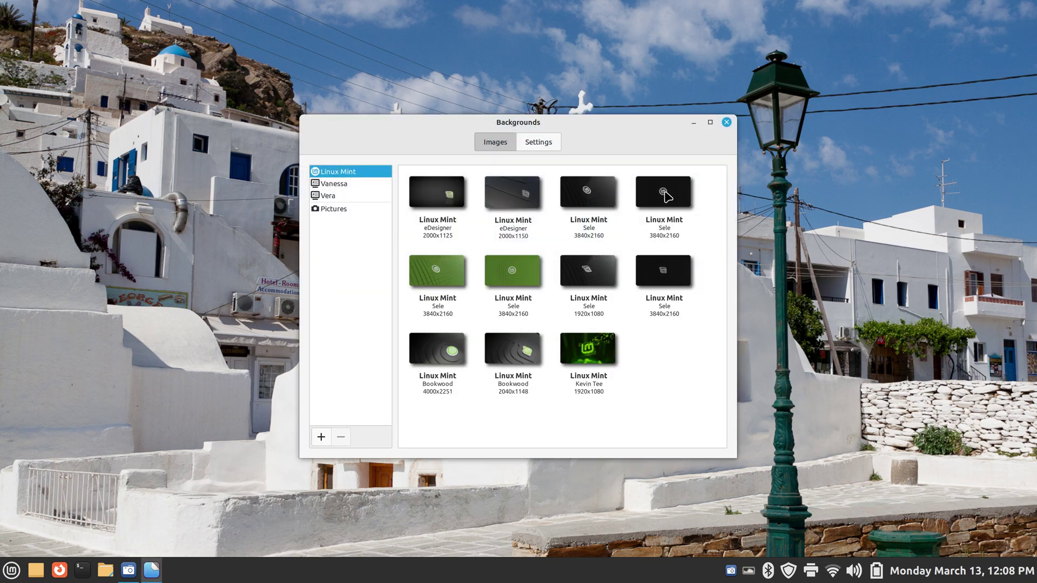
click(668, 197)
click(727, 123)
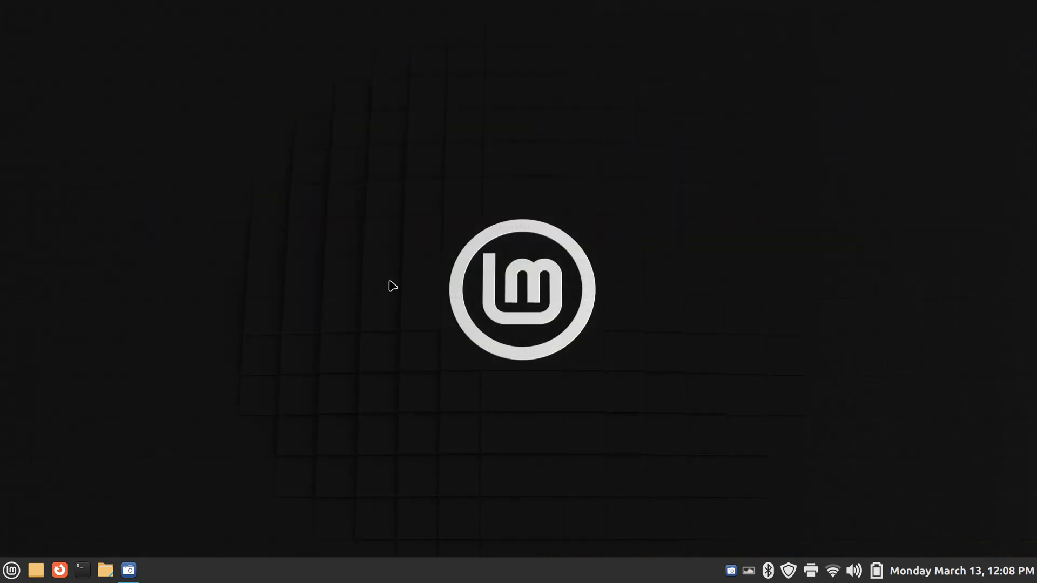